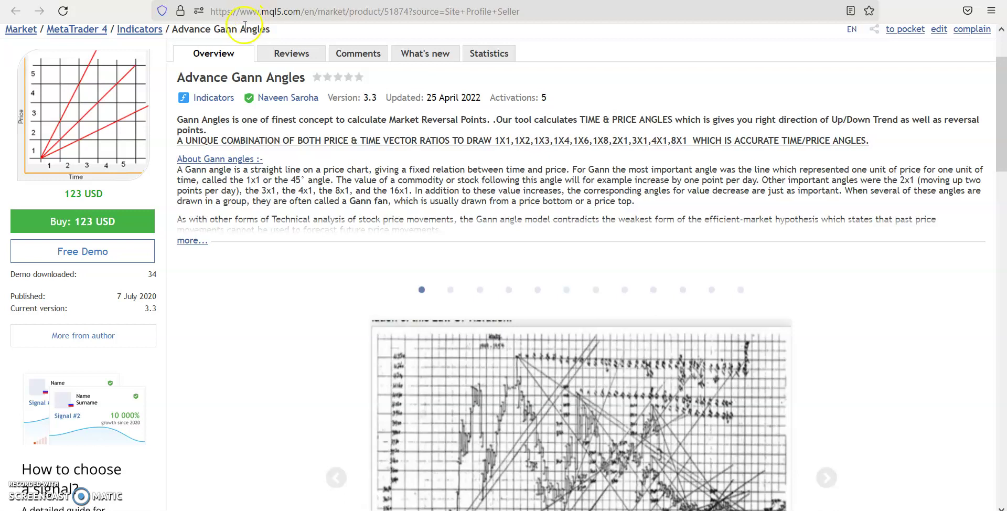
Switch to MetaTrader 4 showing the GOLD,H1 chart.
key("alt+Tab")
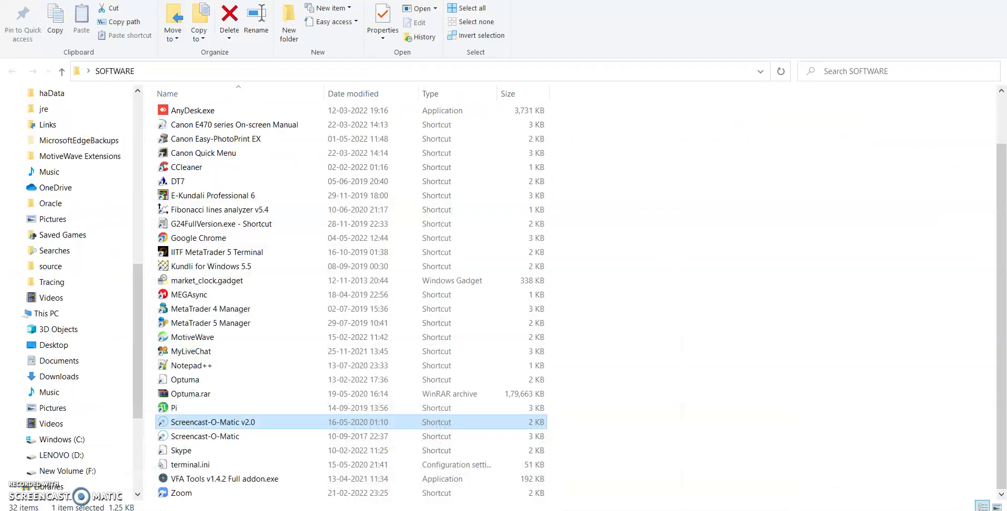
key("super+d")
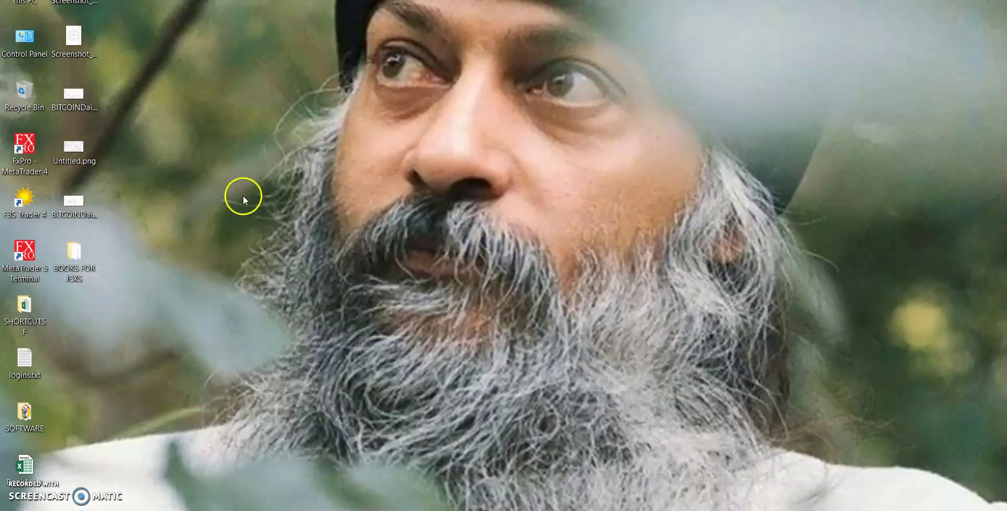
mouse_move(301, 510)
left_click(302, 467)
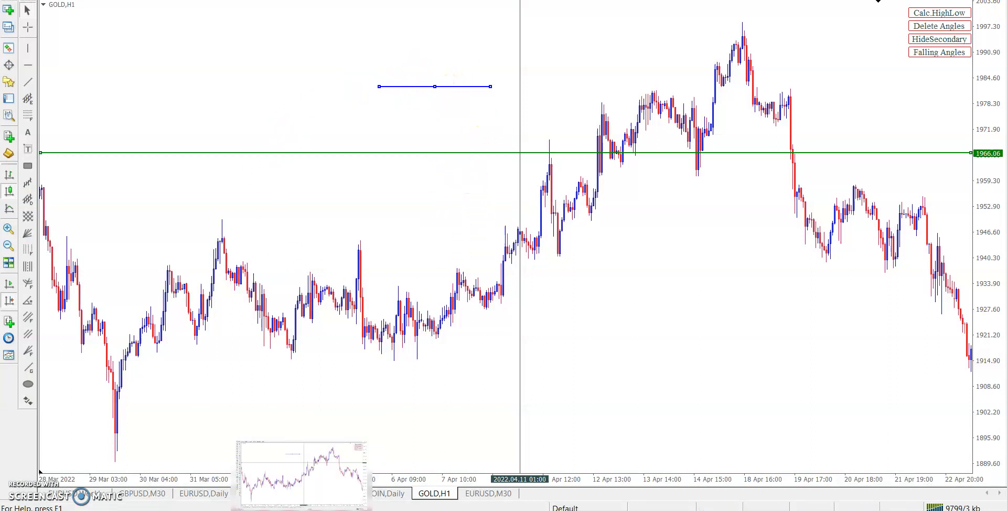
mouse_move(254, 508)
left_click(255, 467)
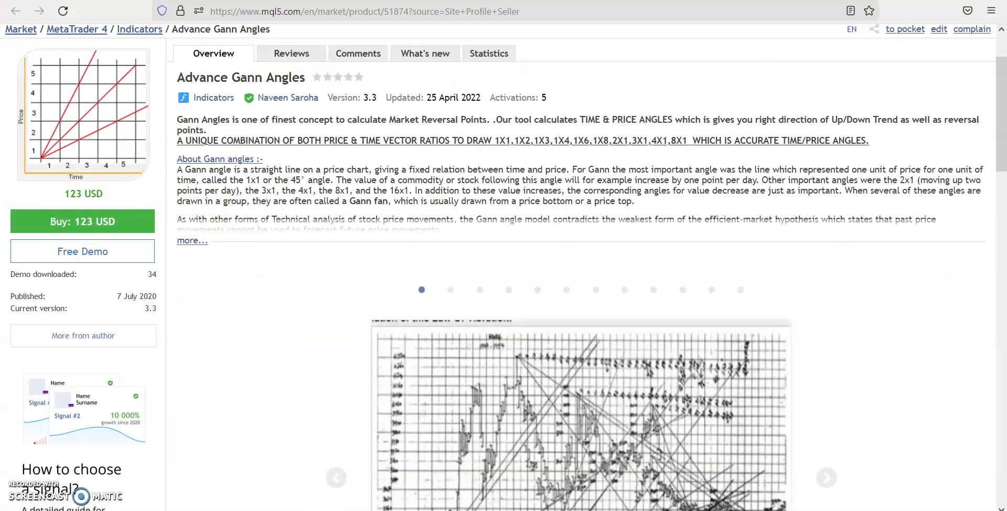
key("alt+Tab")
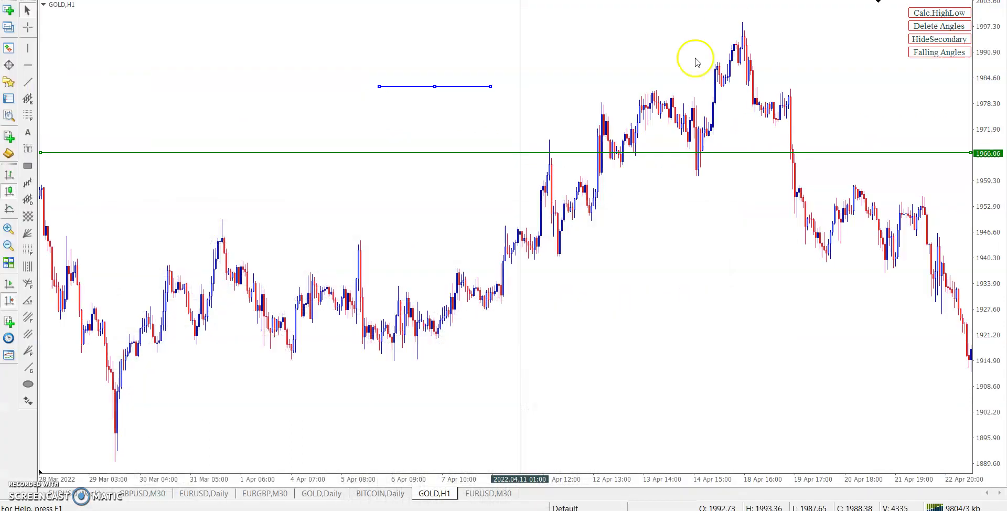
Examine the Advance Gann Angles indicator's inputs on the GOLD,H1 chart, including SecondaryAngles, AnglesQuantity, FixedScale and Bars_To_Process.
right_click(458, 131)
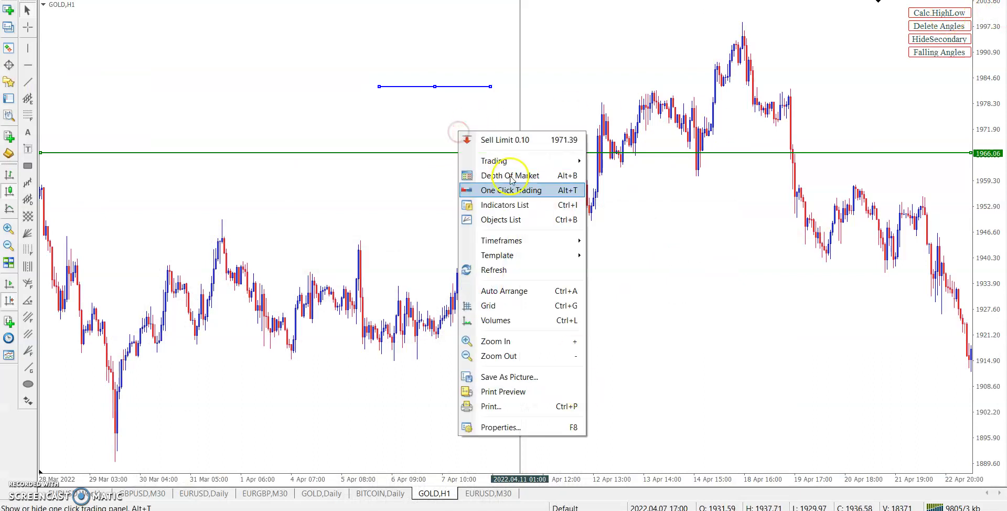
left_click(517, 206)
double_click(255, 344)
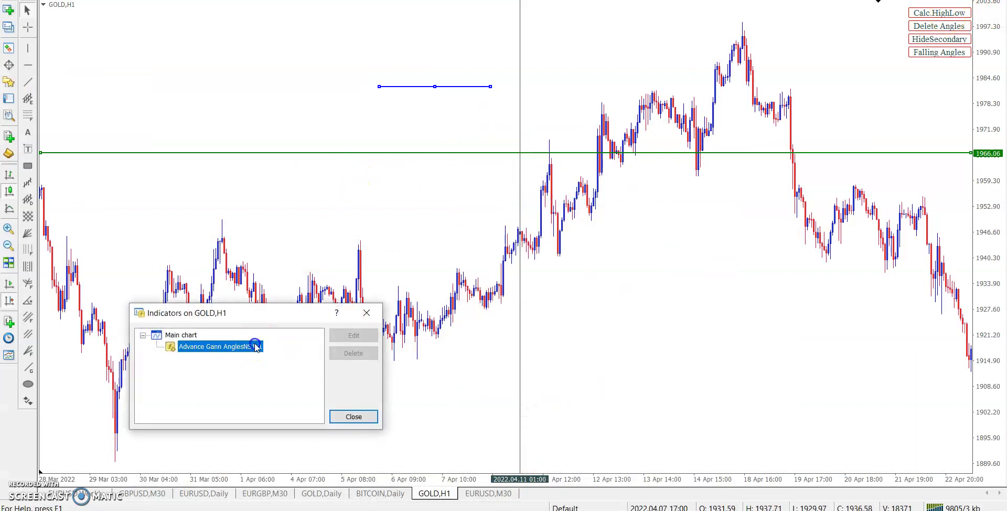
left_click(400, 287)
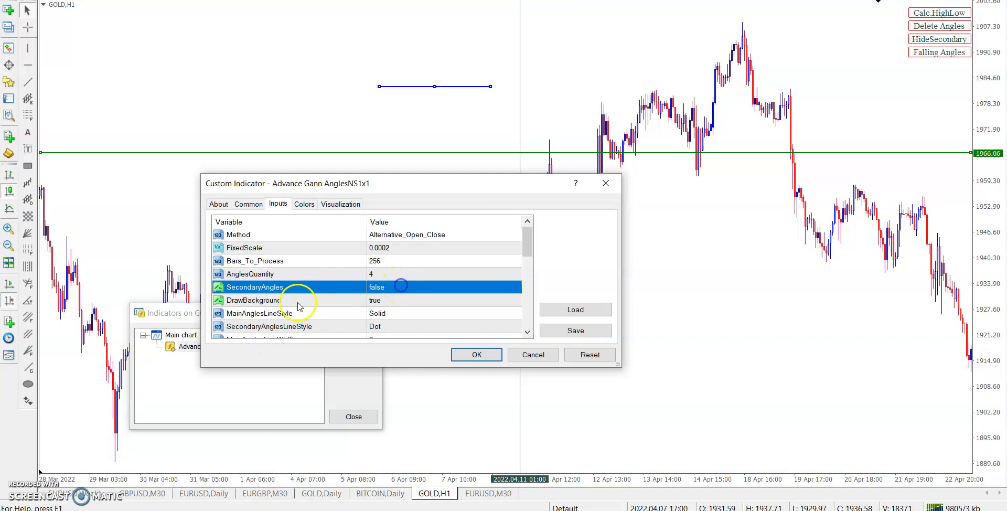
double_click(395, 273)
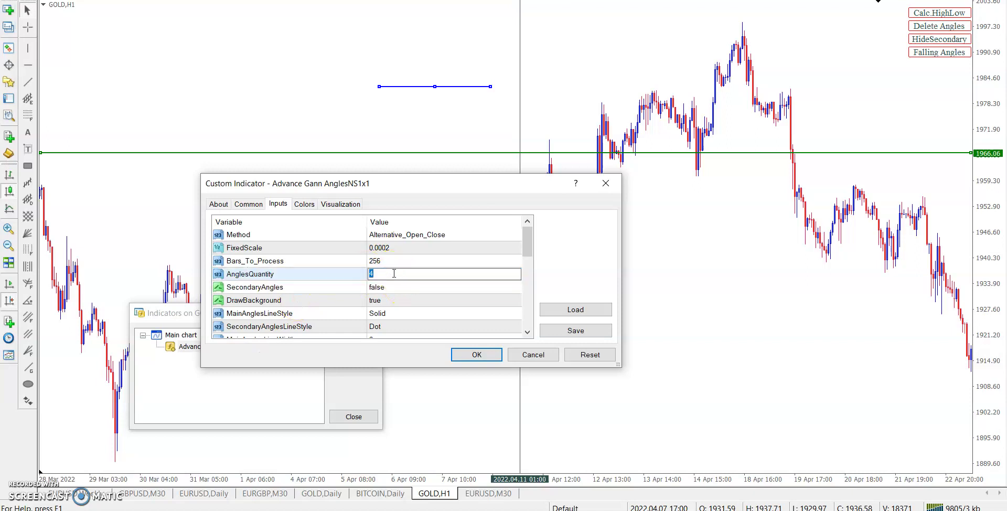
left_click(401, 261)
left_click(406, 250)
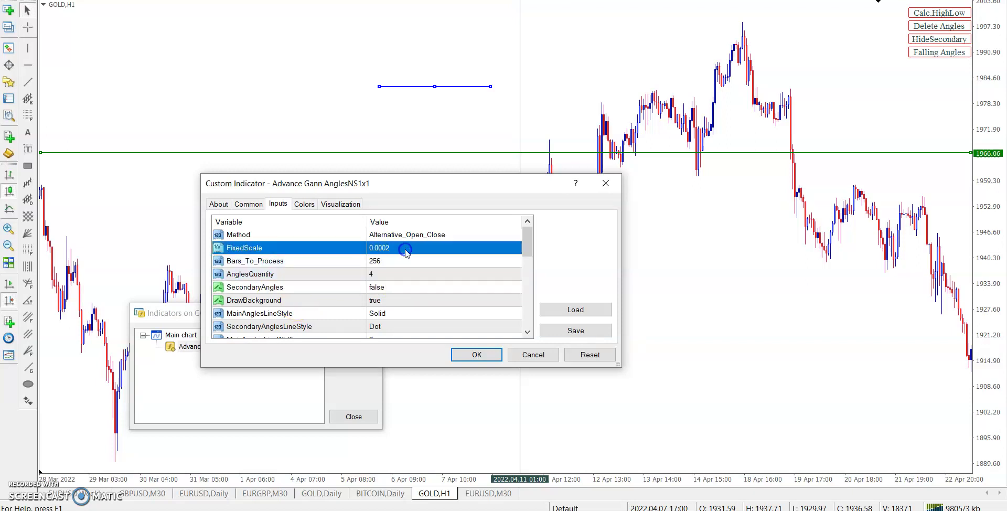
left_click(277, 262)
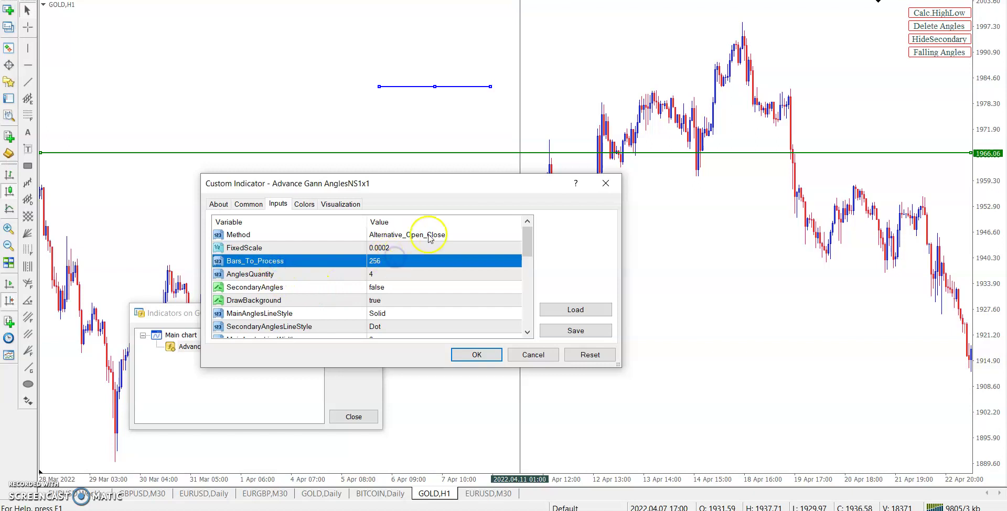
left_click(477, 354)
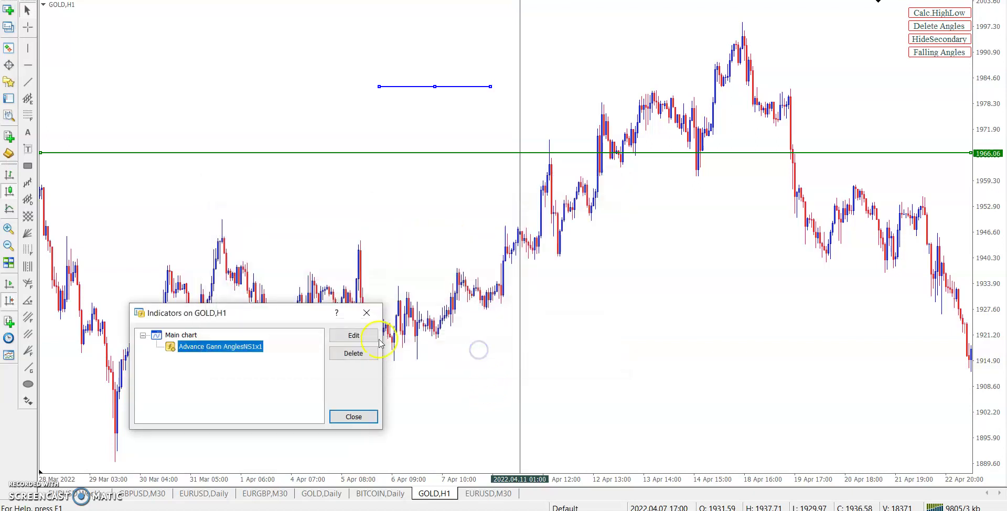
left_click(373, 312)
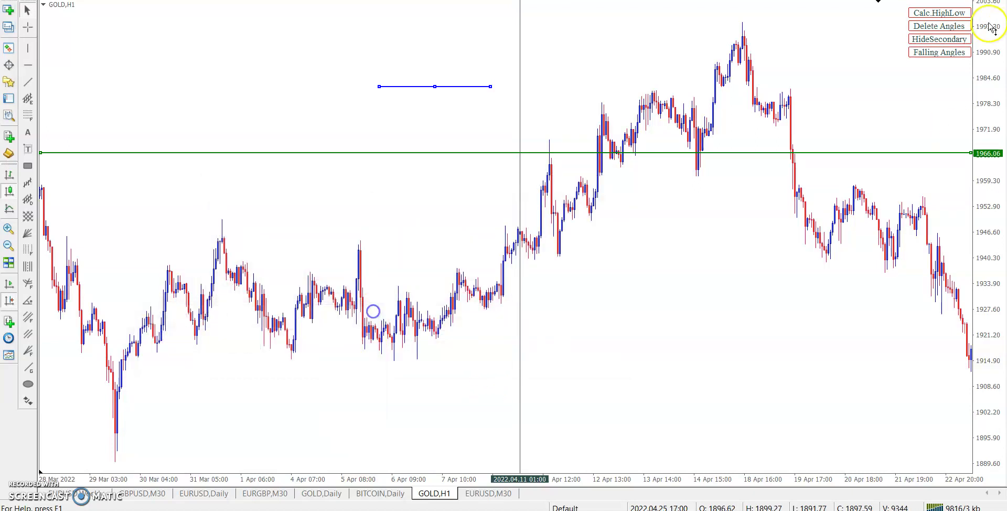
Switch the Gann angle calculation to High/Low and draw rising angles from the 29 March 2022 swing low.
left_click(937, 13)
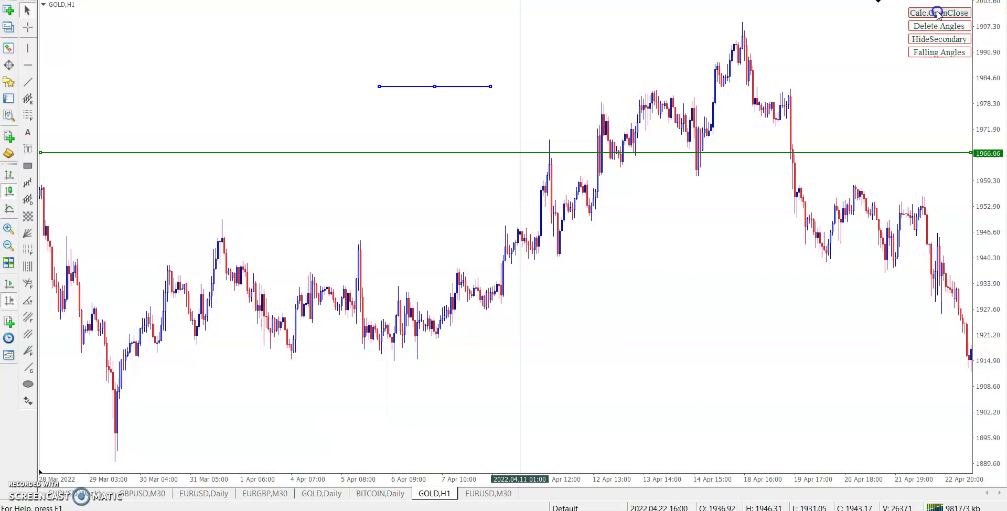
left_click(116, 436)
Try to delete the two steepest Gann angles by removing all selected objects, and undo that deletion.
left_click(151, 231)
left_click(137, 229)
right_click(137, 229)
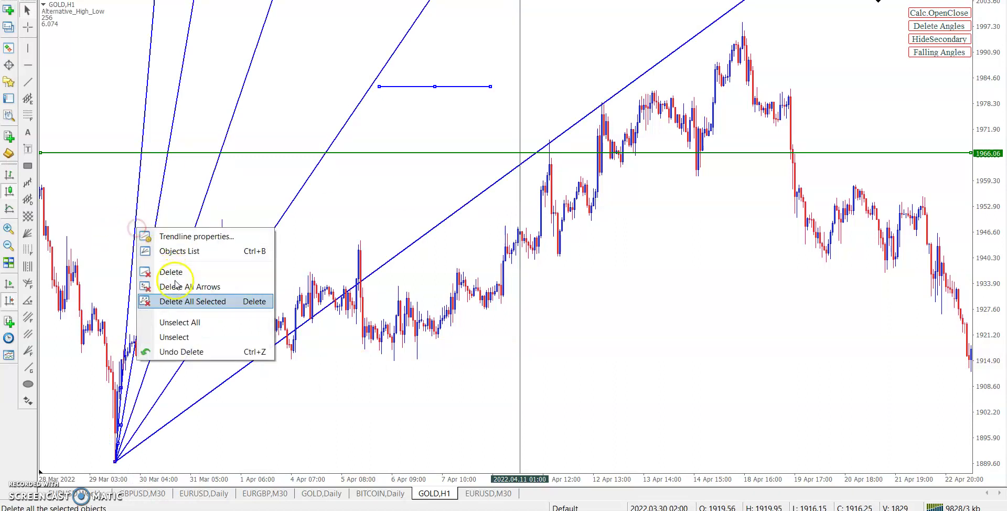
left_click(177, 298)
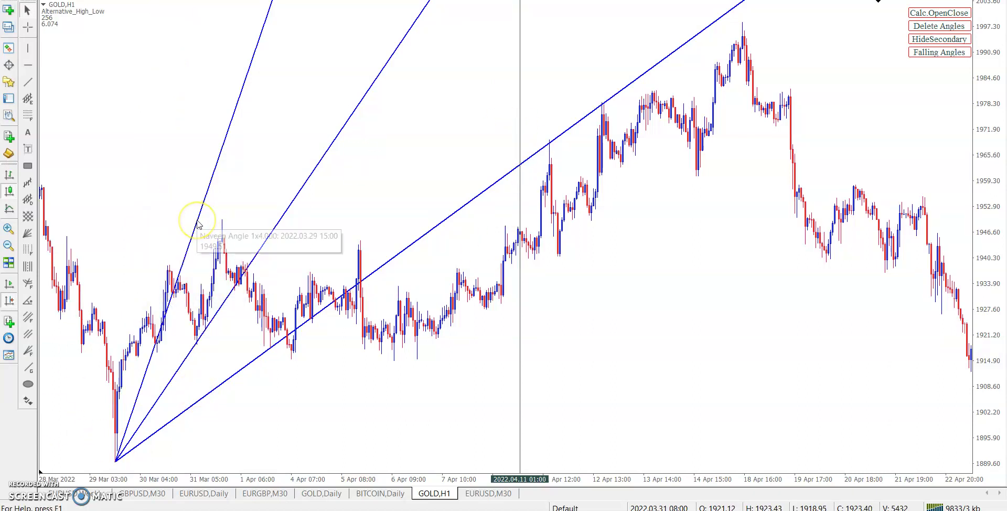
left_click(258, 256)
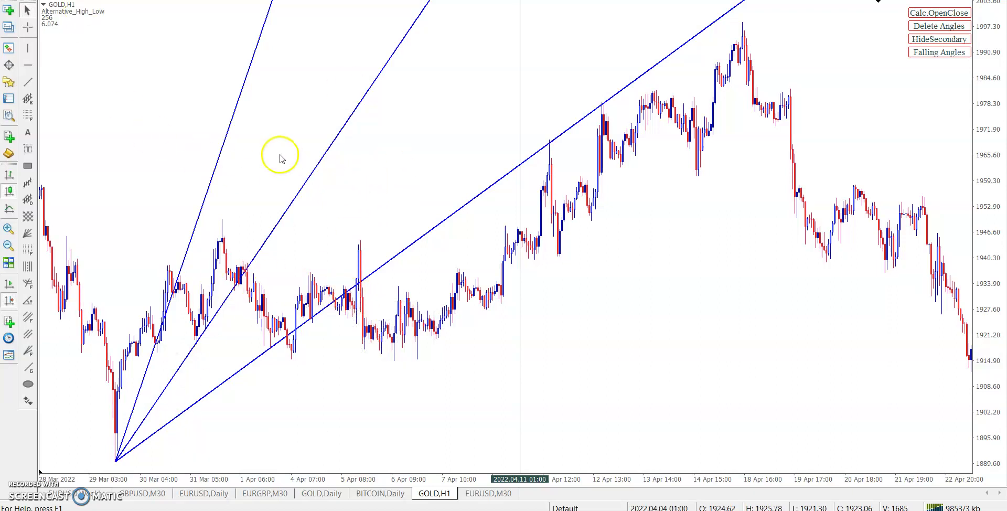
left_click(341, 125)
Deselect the green horizontal line and the short blue line, and delete the two steepest Gann angles.
double_click(97, 155)
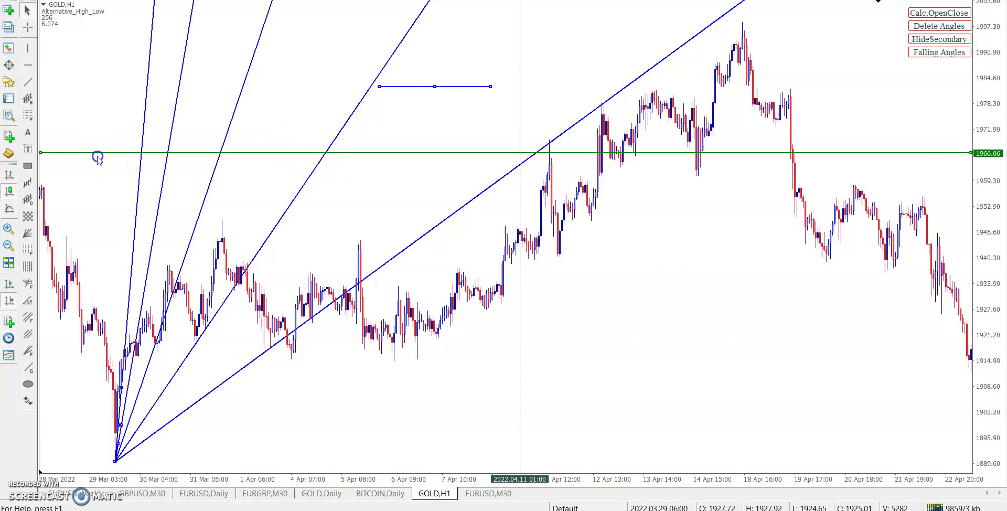
double_click(459, 87)
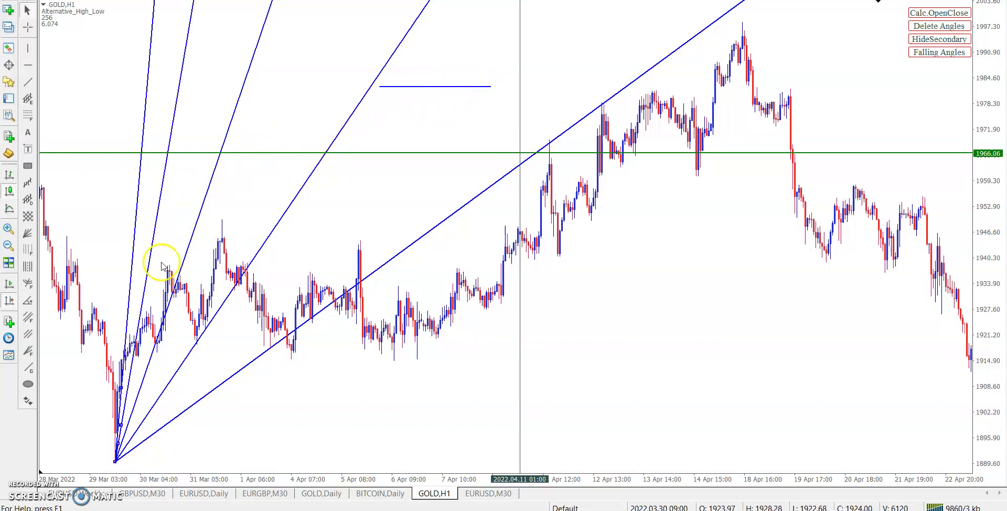
right_click(144, 303)
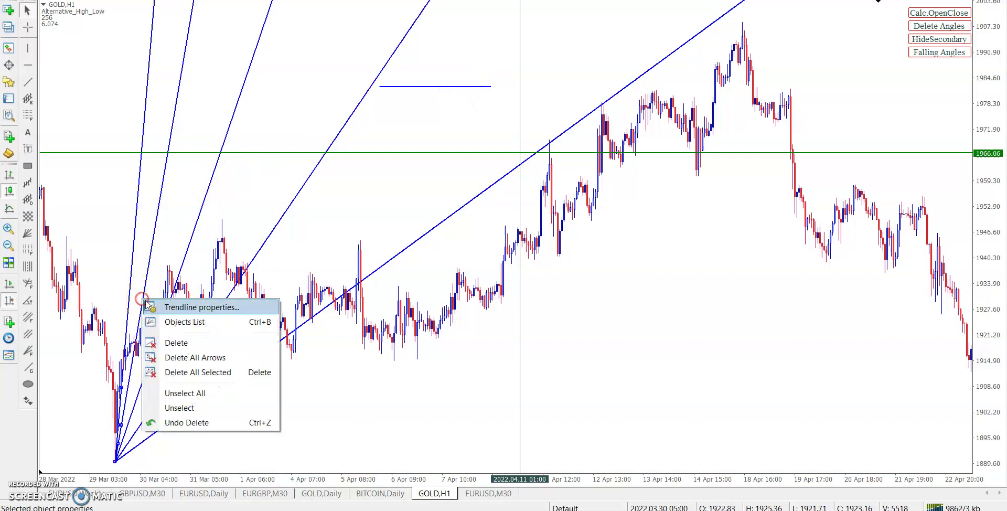
left_click(190, 372)
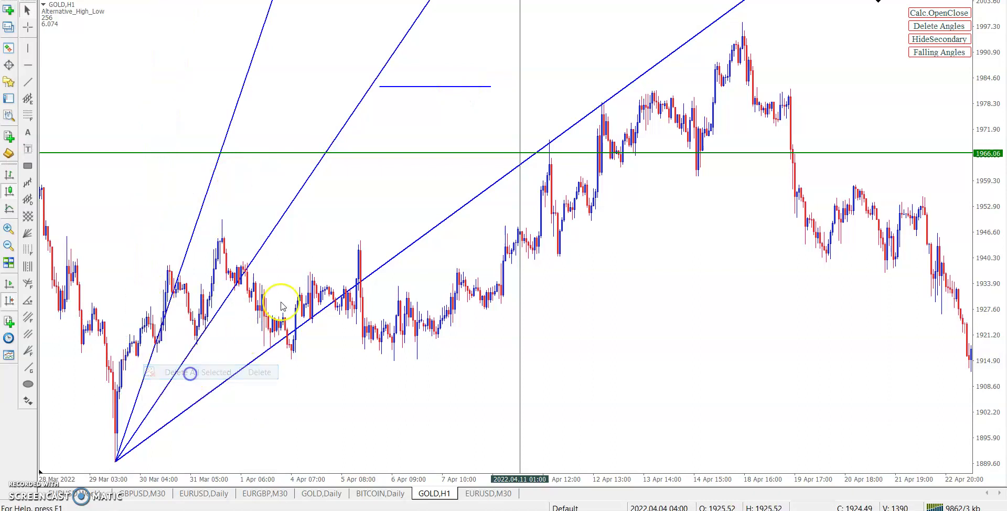
Place an Arrow Down marker in the empty chart area above the 30 March 2022 candles.
left_click(26, 401)
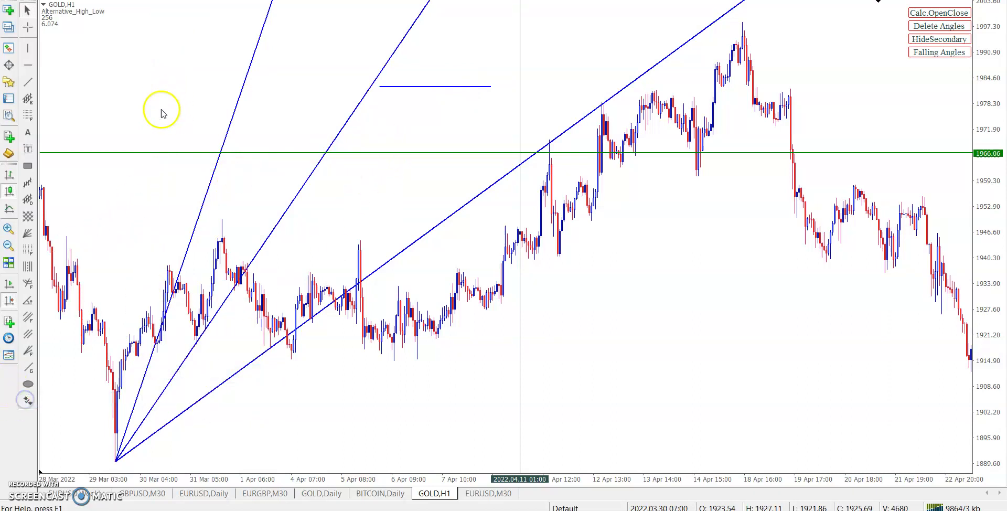
left_click(27, 403)
left_click(45, 325)
left_click(173, 73)
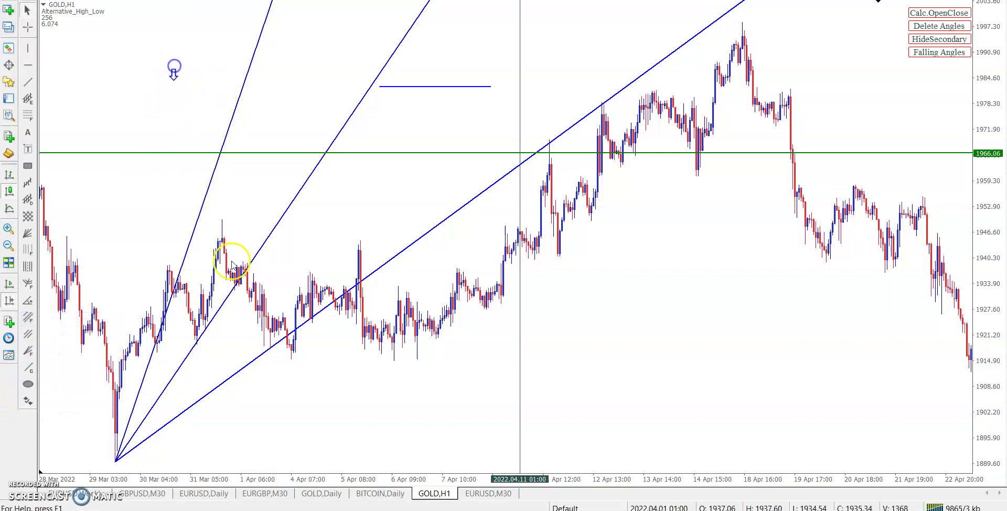
Set the down arrow's color to Red.
left_click(179, 70)
right_click(179, 73)
left_click(200, 78)
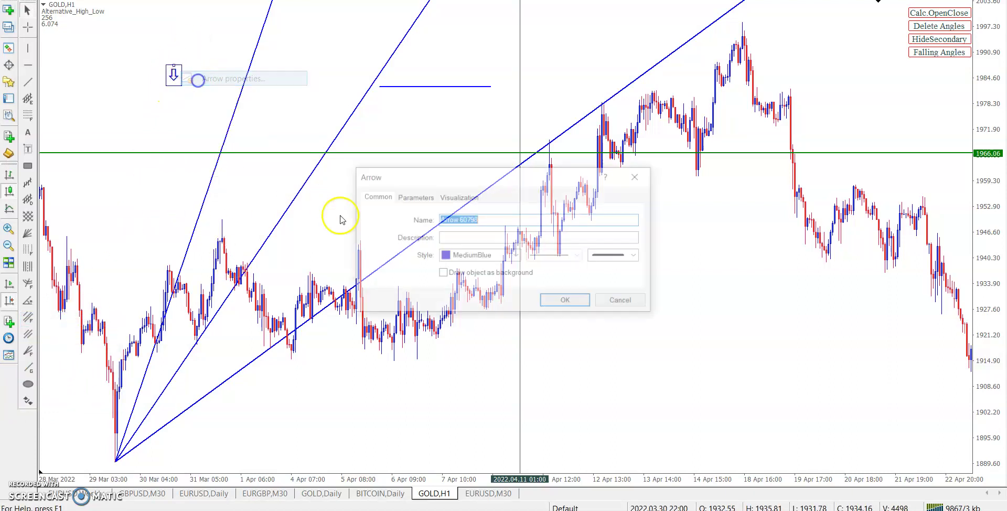
left_click(457, 257)
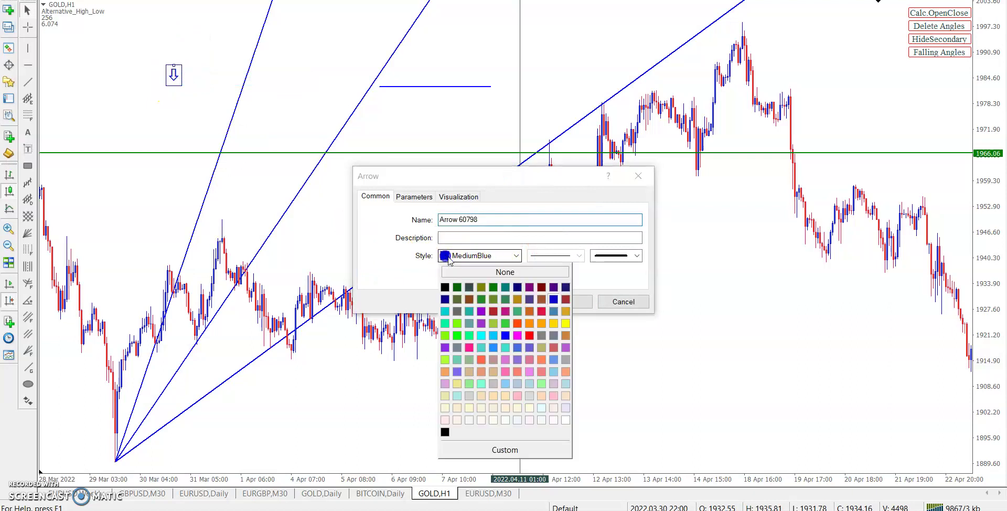
left_click(529, 336)
left_click(562, 301)
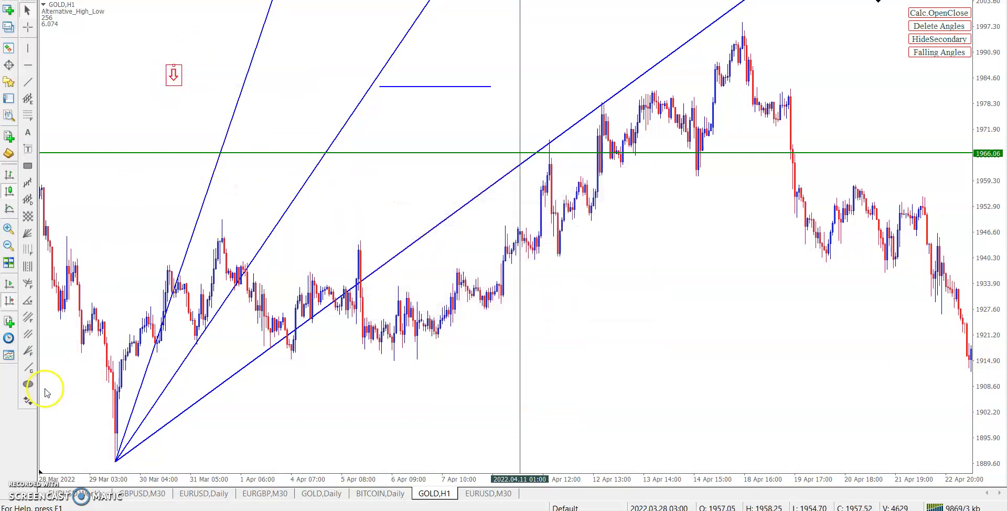
Place an Arrow Up marker beside the red down arrow, above the 31 March 2022 candles.
left_click(29, 400)
left_click(46, 305)
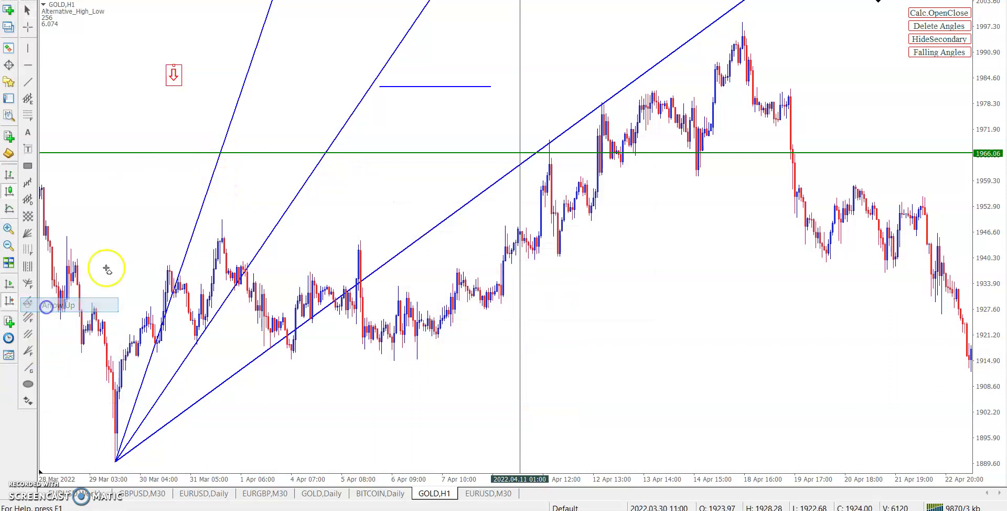
left_click(204, 69)
Set the up arrow's color to DarkBlue and its line width to the thickest option.
right_click(204, 73)
left_click(223, 78)
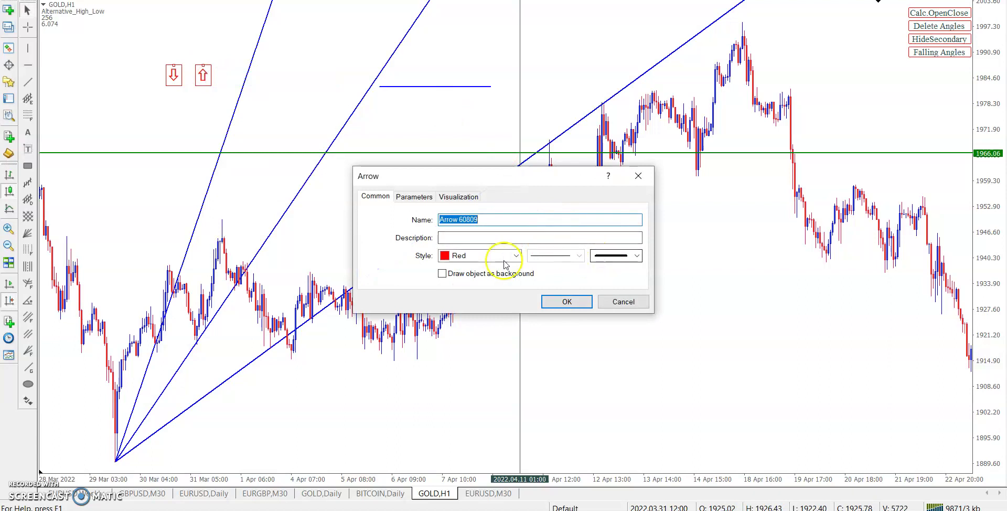
left_click(446, 256)
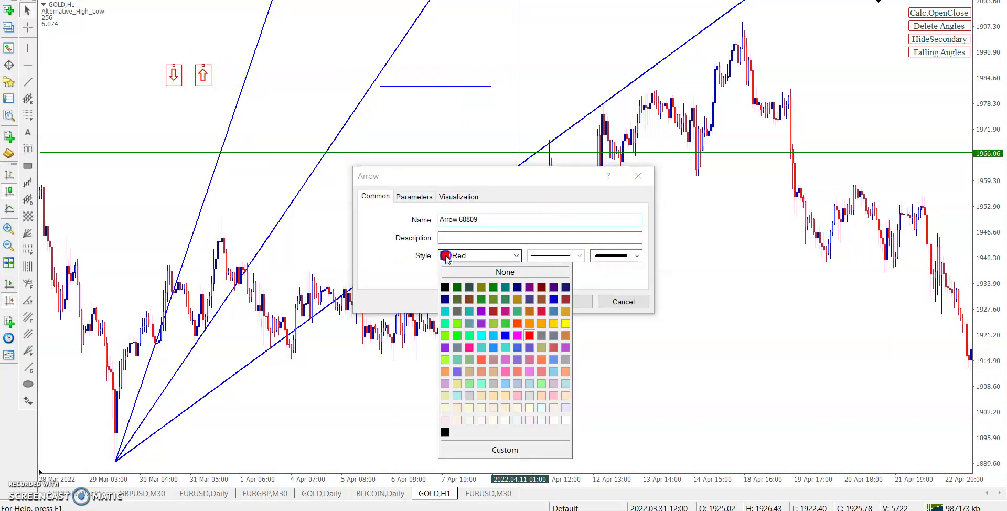
left_click(444, 299)
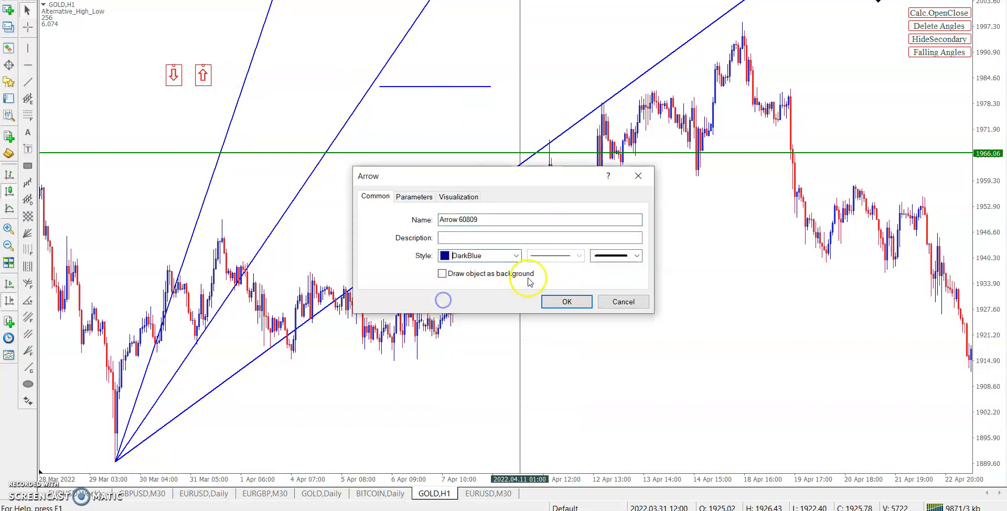
left_click(635, 255)
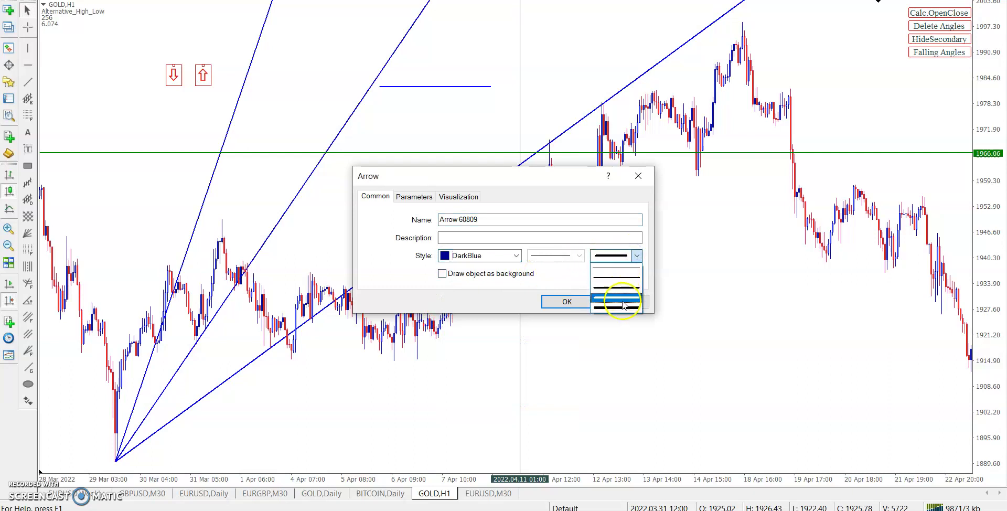
left_click(624, 306)
left_click(567, 301)
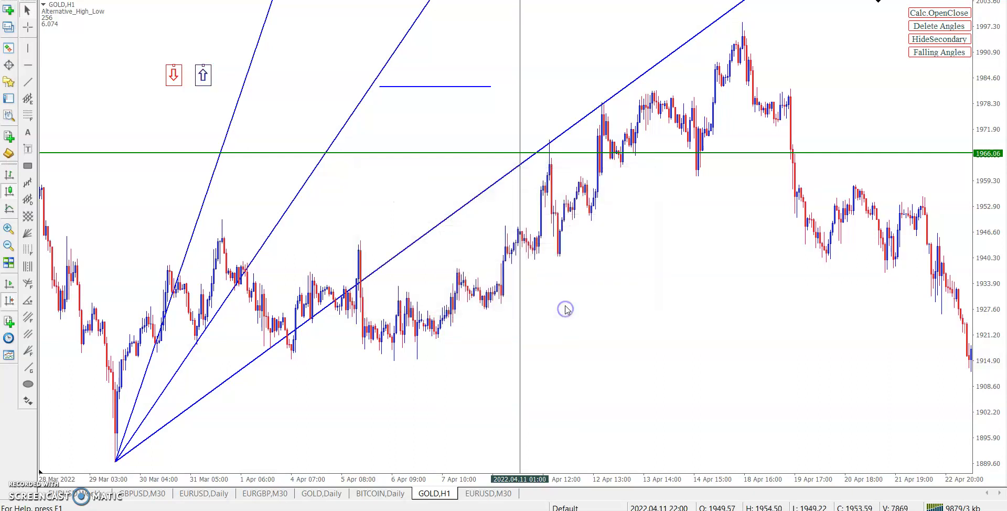
left_click(203, 72)
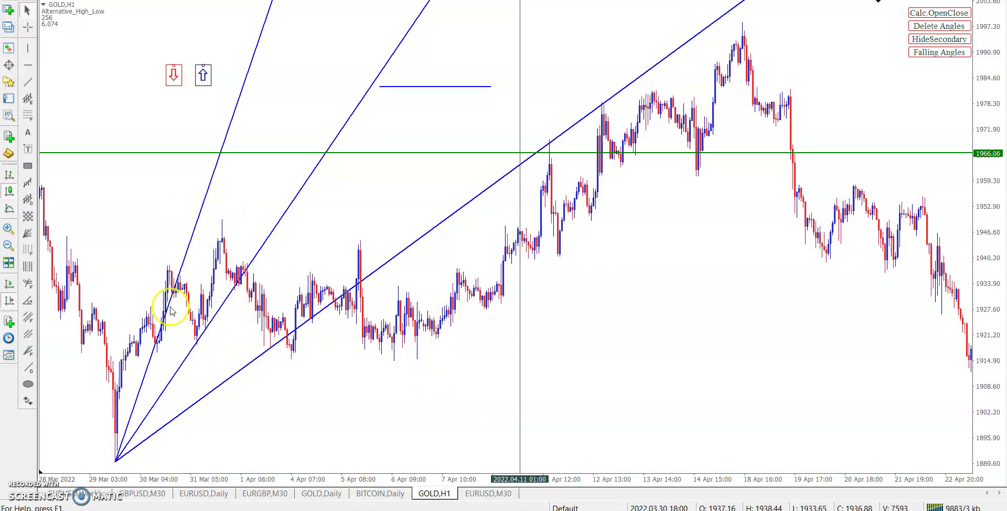
Move the vertical line to the candle at 2022.03.30 09:00, just before the first rally crosses the steepest remaining angle.
middle_click(173, 286)
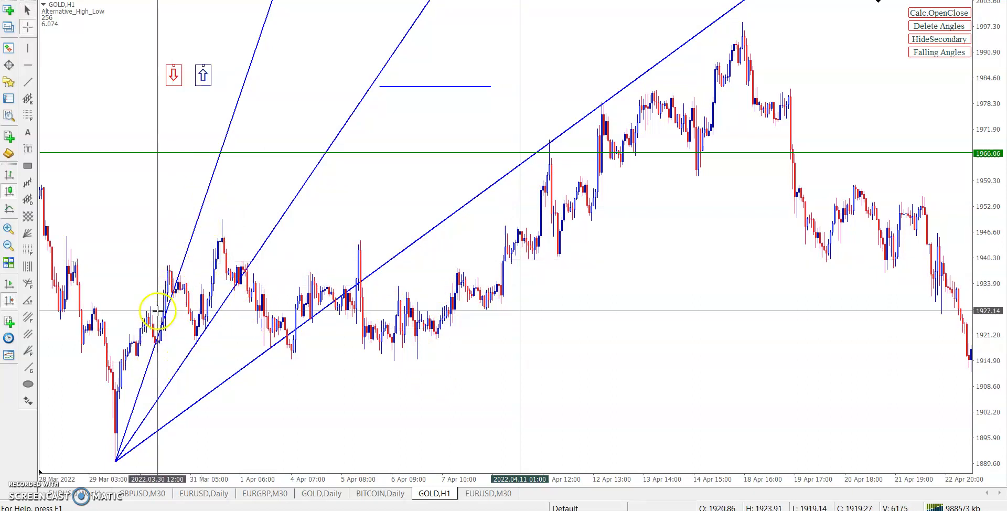
left_click(172, 283)
double_click(517, 78)
left_click_drag(518, 79, 152, 293)
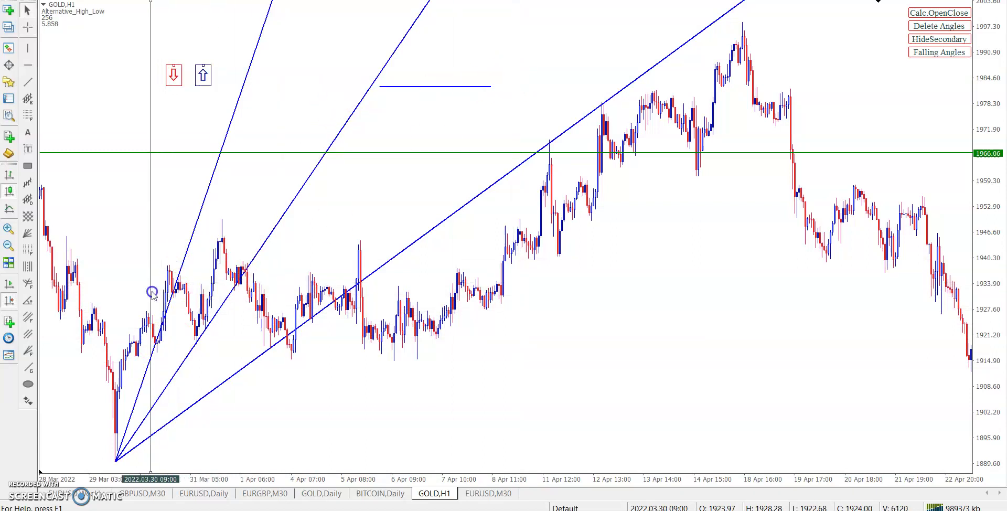
Lower the horizontal line to 1915.74, where the vertical line crosses the steepest angle, and inspect its crossing with the middle angle using the crosshair.
left_click(257, 155)
left_click_drag(259, 152, 259, 357)
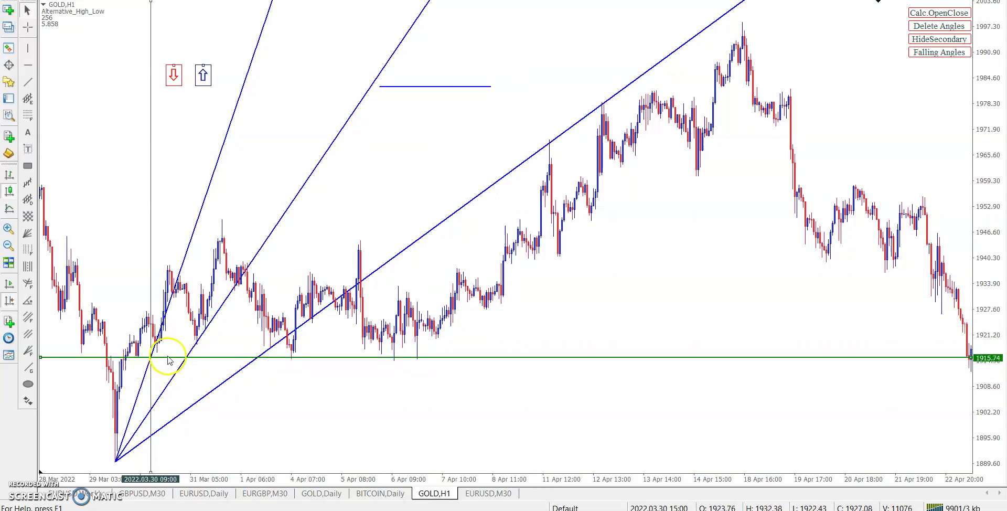
middle_click(184, 354)
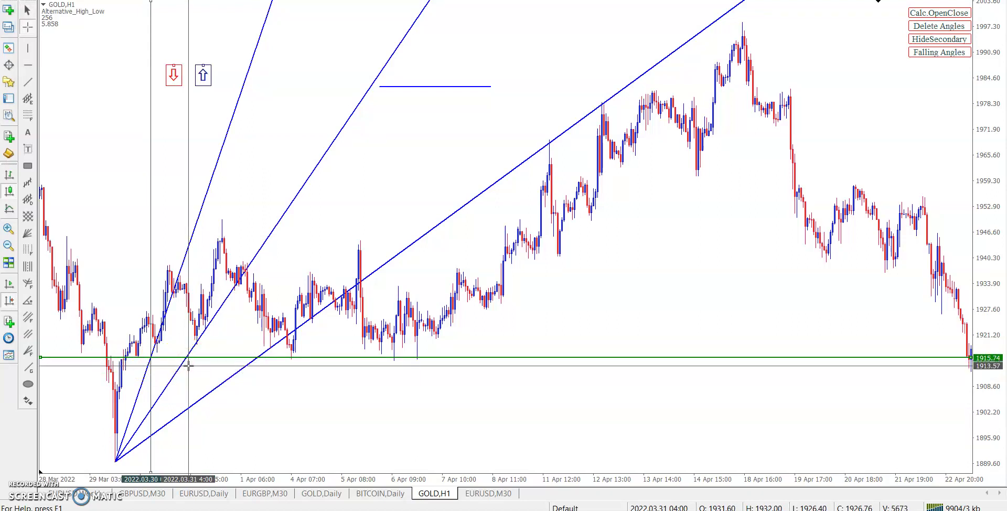
left_click(188, 367)
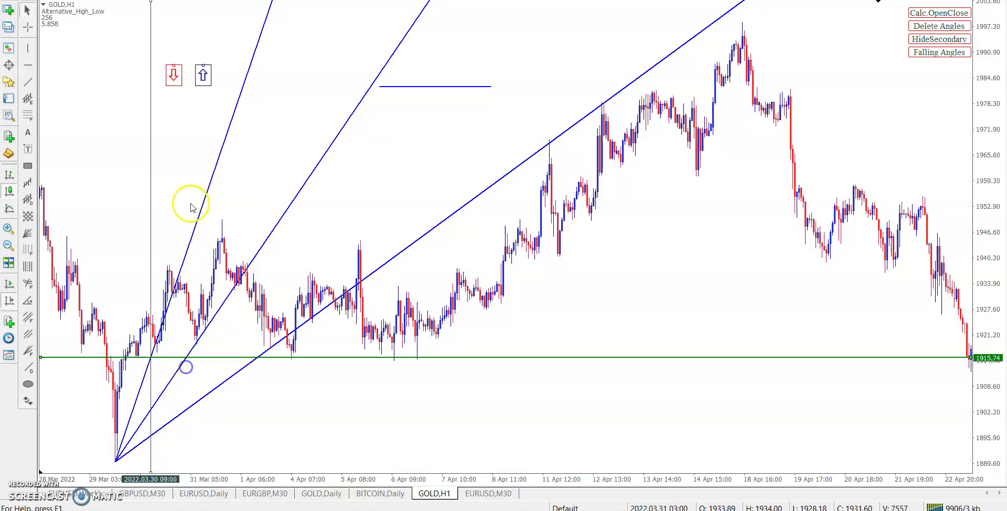
Place a red down arrow above the early 31 March 2022 candles over the horizontal line's crossing with the middle angle, keeping a spare copy above it.
left_click_drag(176, 70, 185, 254)
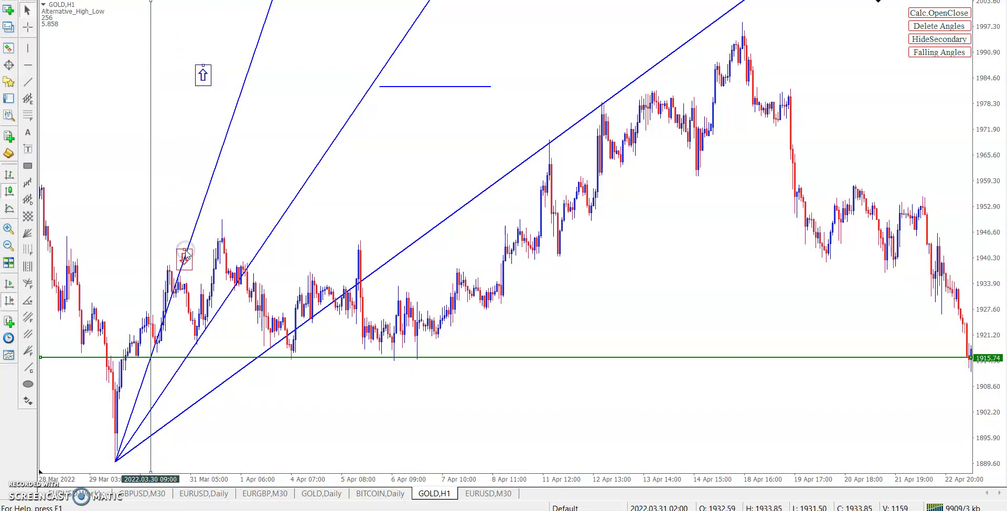
left_click_drag(185, 253, 231, 219)
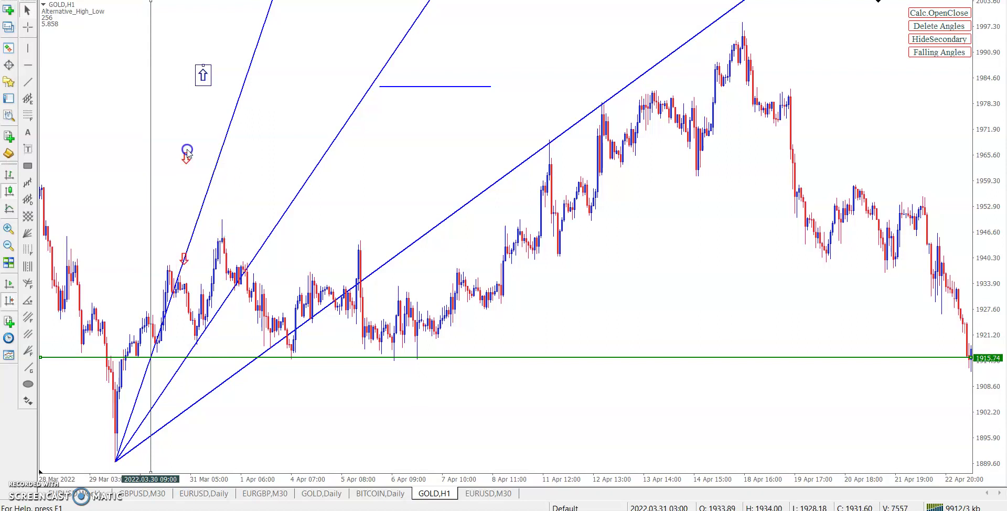
middle_click(188, 361)
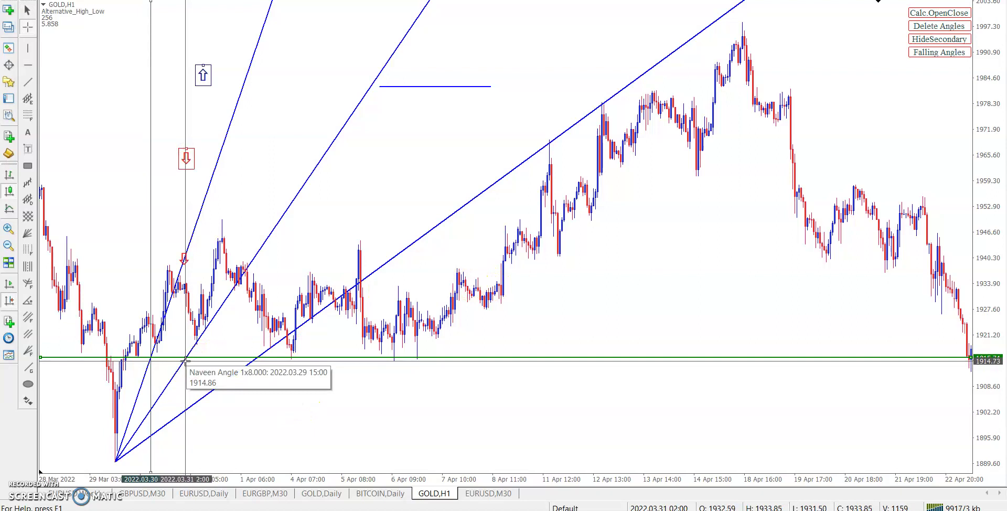
double_click(186, 254)
left_click_drag(186, 253, 188, 256)
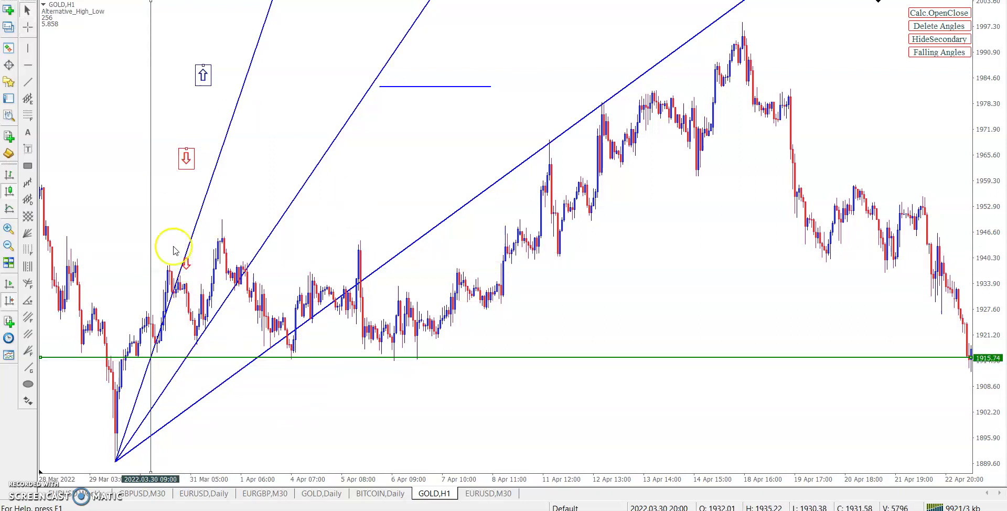
Move the vertical line to the swing low candle at 2022.03.30 12:00.
left_click(149, 230)
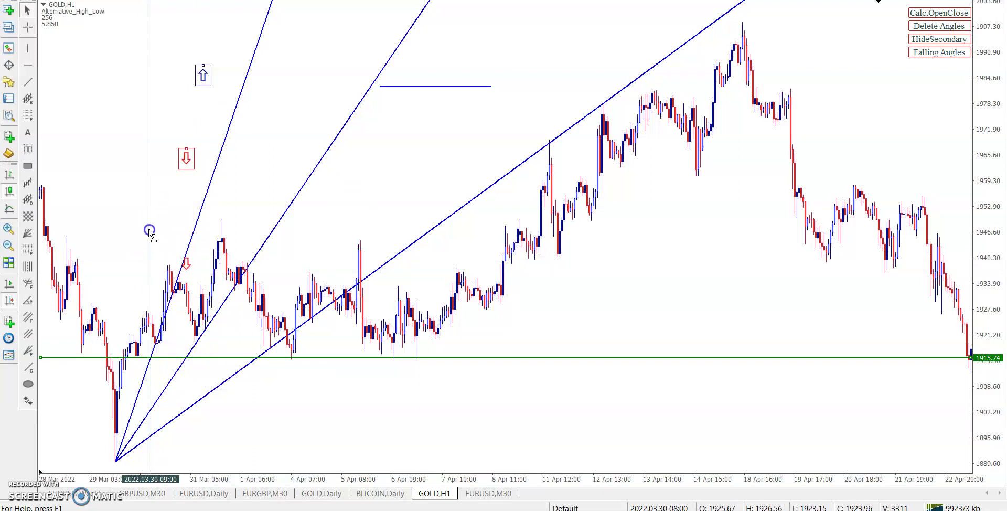
left_click_drag(150, 231, 157, 235)
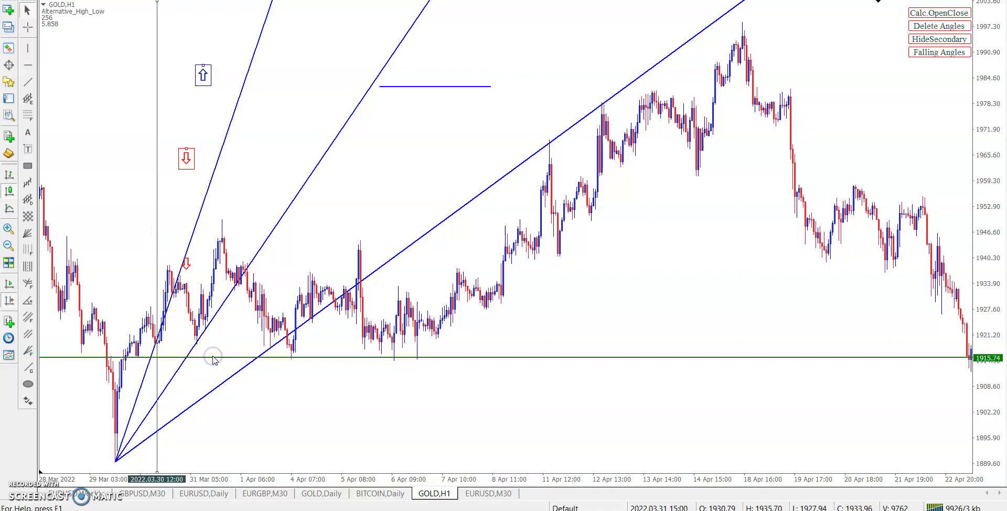
Locate the horizontal line's crossing with the shallowest angle and place a copy of the blue up arrow below the 2022.04.01 14:00 candle.
middle_click(184, 363)
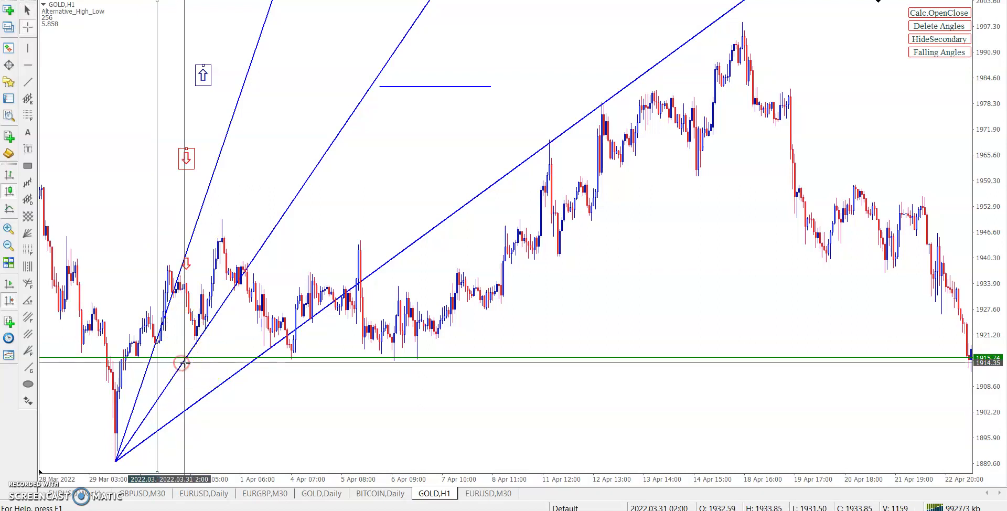
left_click(258, 370)
left_click(204, 74)
left_click_drag(240, 279, 259, 330)
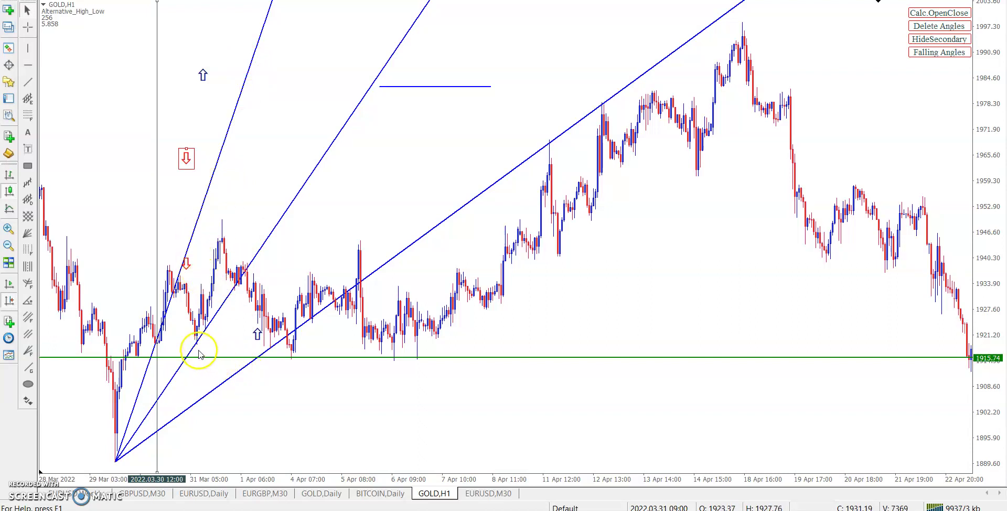
Raise the horizontal line to 1920.13, where the vertical line meets the steepest angle, and check its crossing with the middle angle.
left_click_drag(194, 359, 208, 341)
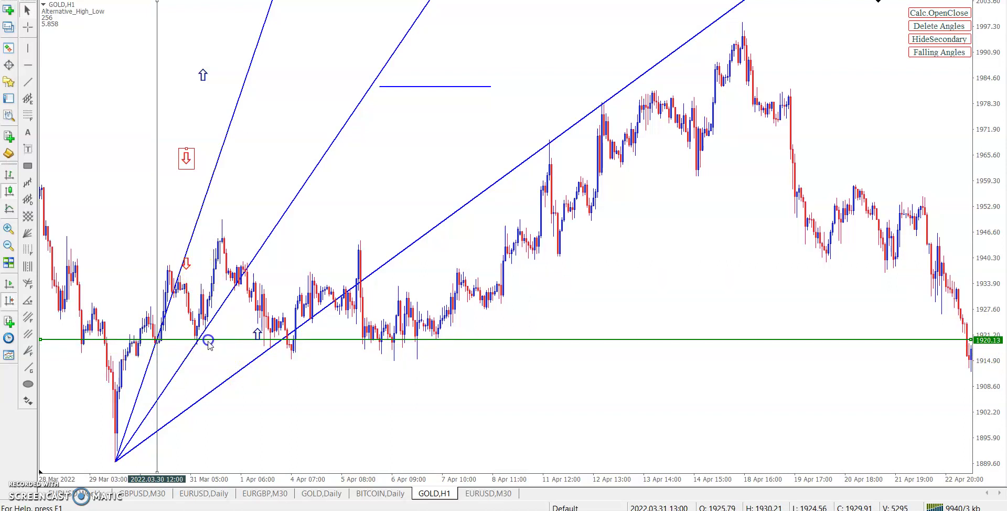
middle_click(196, 345)
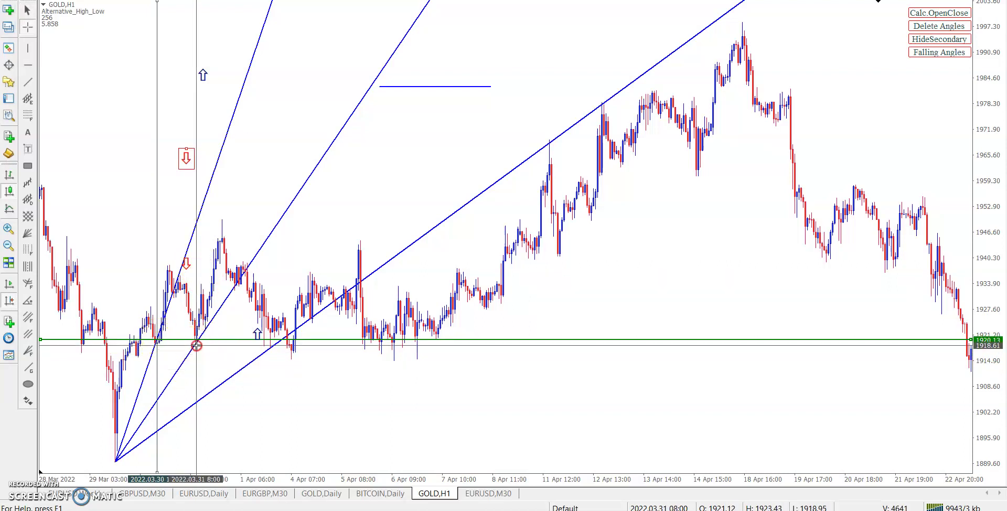
left_click(196, 345)
Move the remaining blue up arrow directly below the 31 March 2022 swing low, at the middle angle's crossing with the horizontal line.
left_click(206, 79)
left_click(204, 74)
left_click_drag(204, 75, 201, 344)
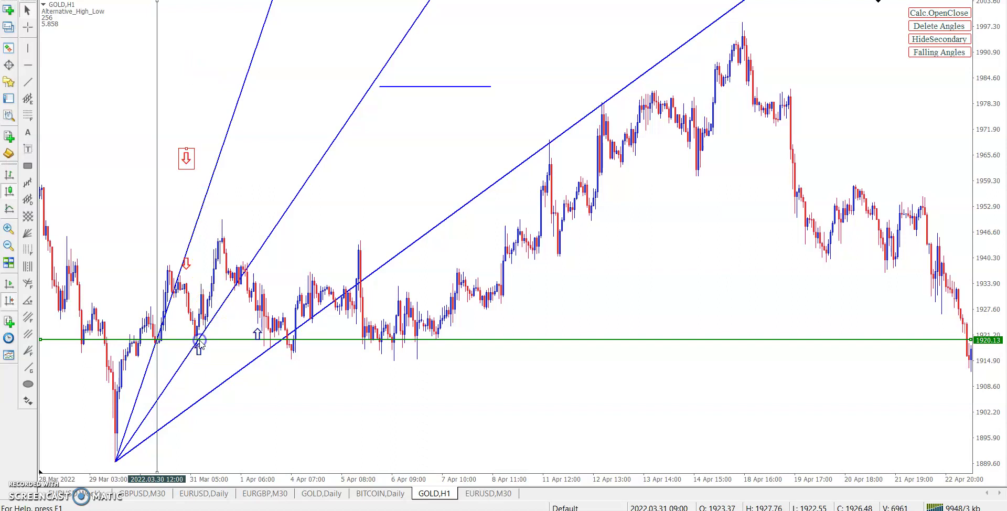
left_click_drag(200, 343, 197, 345)
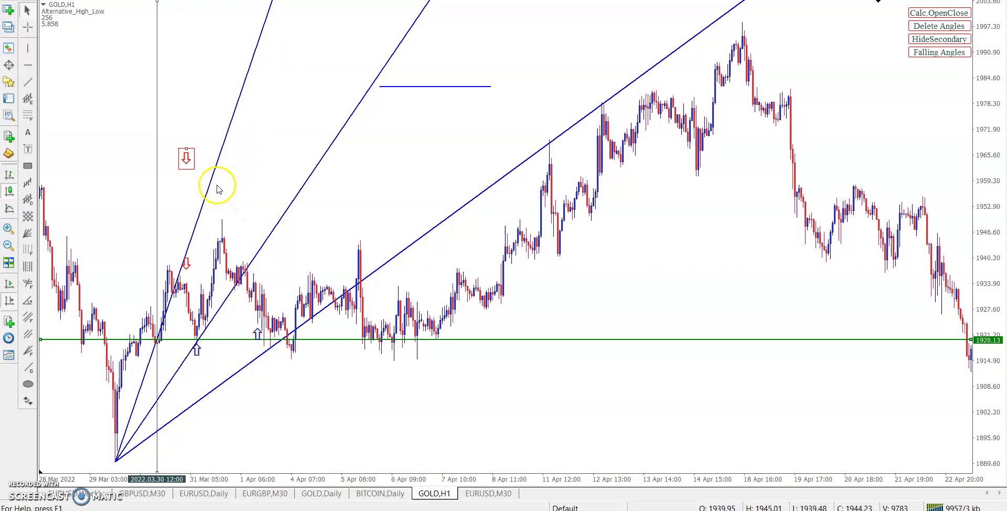
Move the vertical line to 2022.03.30 18:00 and the horizontal line to 1929.81, and inspect the crossing with the middle angle using the crosshair.
left_click_drag(156, 162, 170, 178)
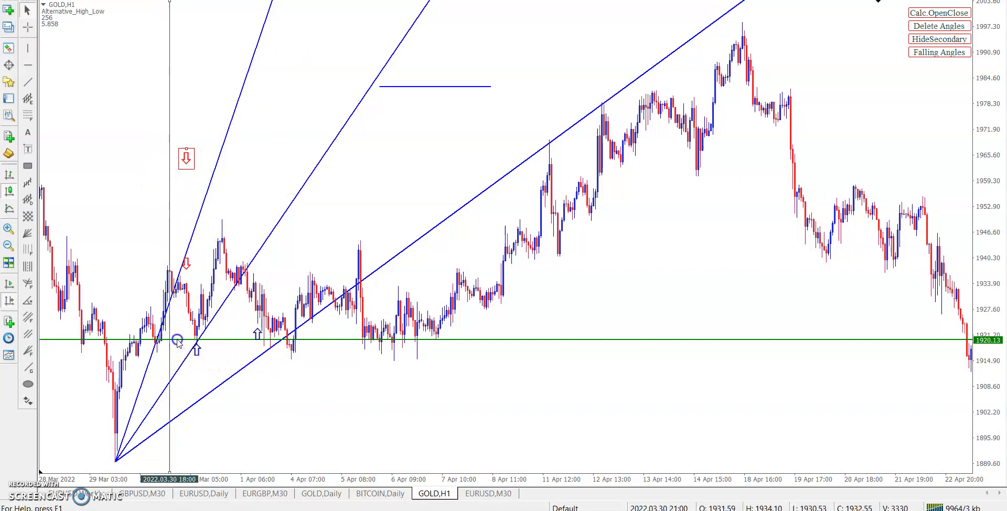
left_click_drag(177, 342, 200, 301)
middle_click(229, 308)
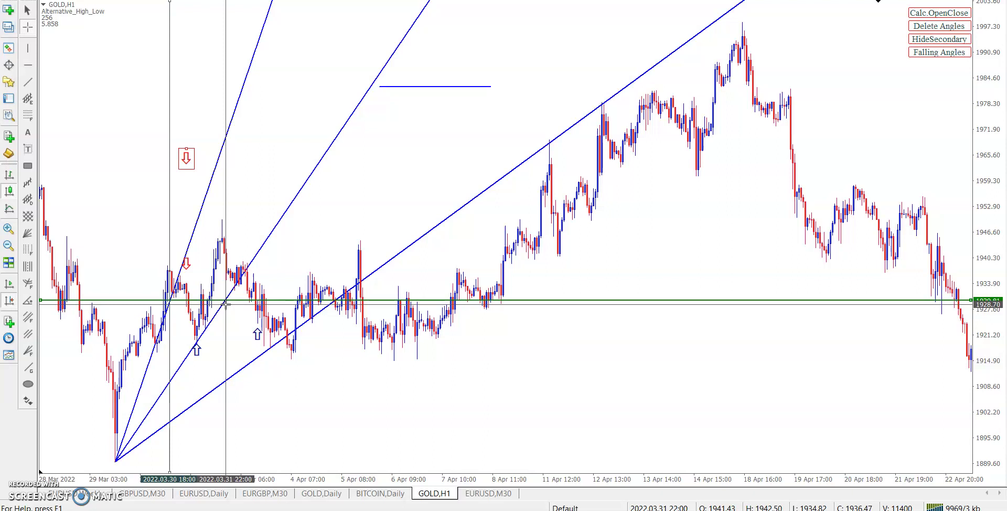
left_click(224, 304)
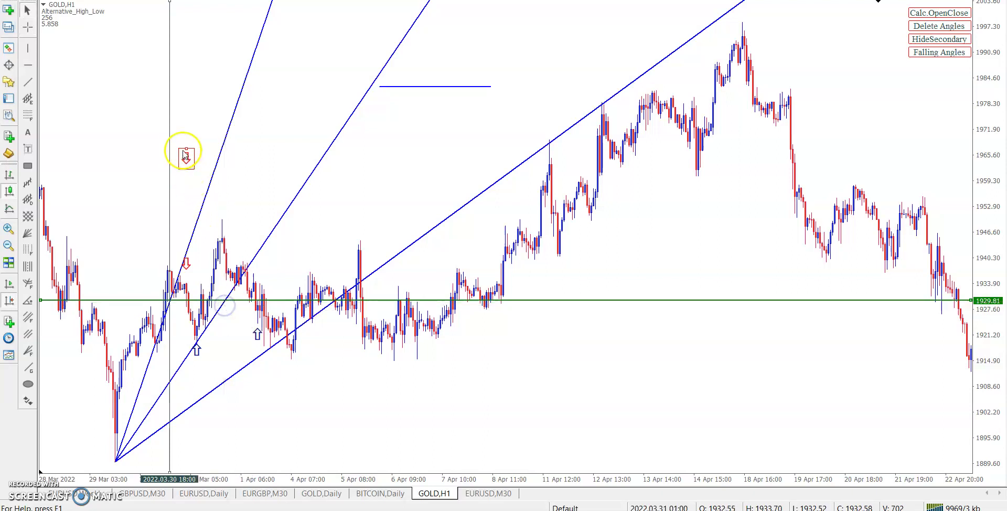
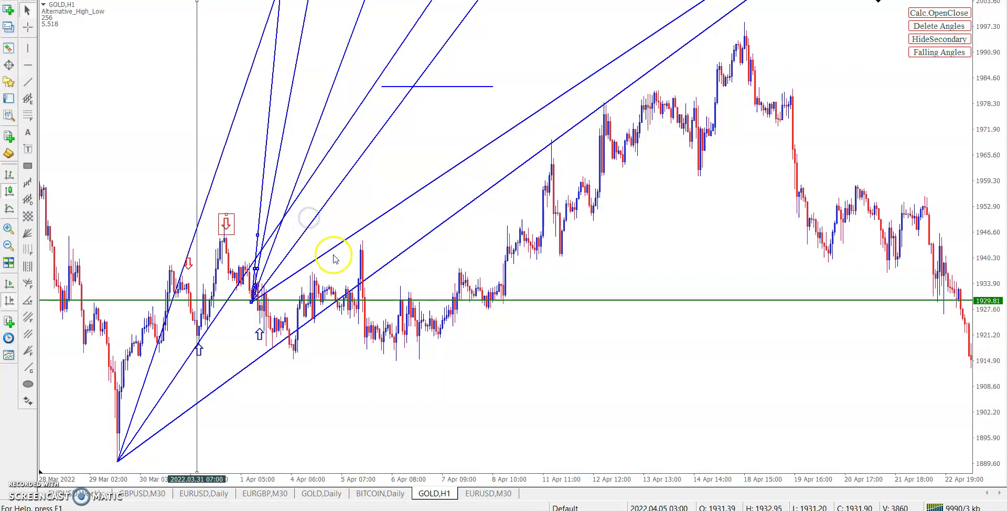
Deselect the red down arrow, try deleting all selected objects to remove the second fan of angles, and undo the deletion.
left_click(227, 222)
right_click(332, 244)
left_click(368, 312)
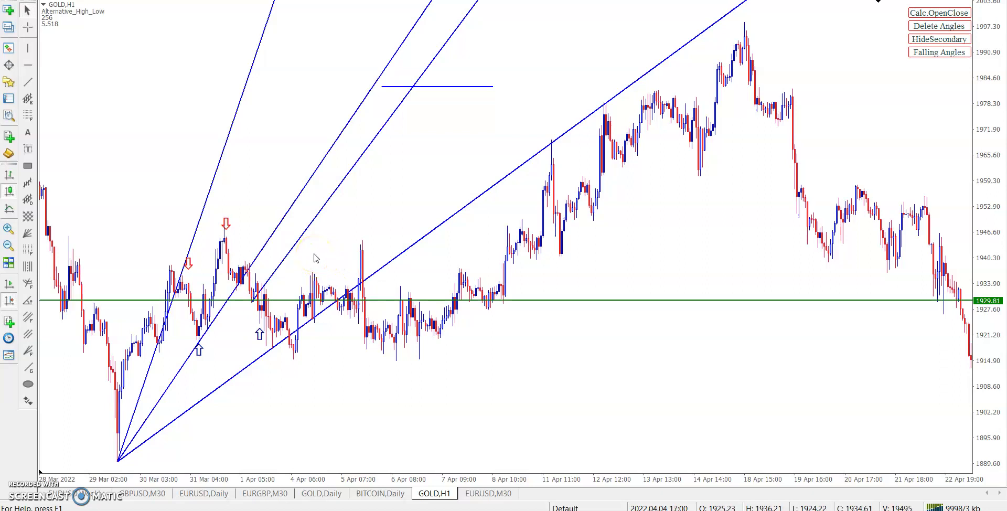
key("ctrl+z")
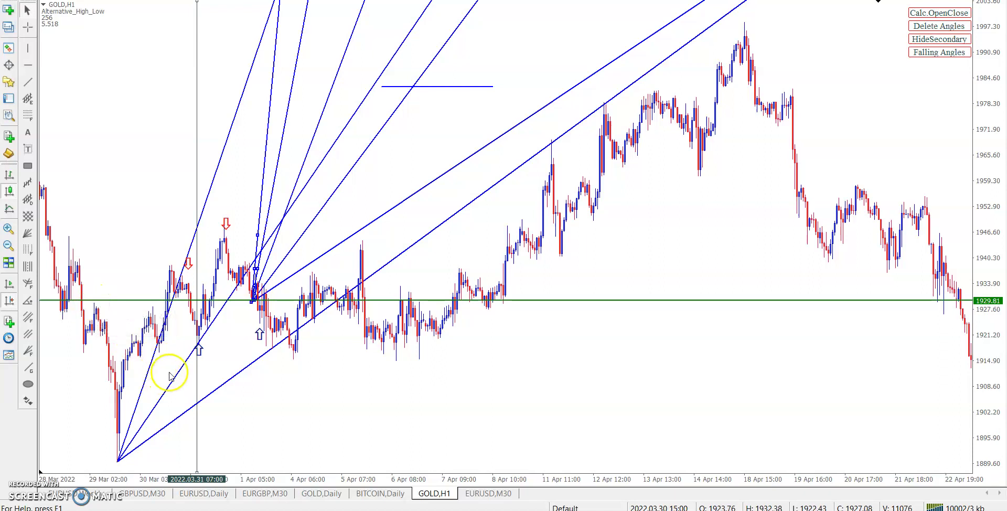
Delete the second fan of angles starting near 1 April, including its leftover trendline, while keeping the vertical line by deselecting it first.
left_click(195, 377)
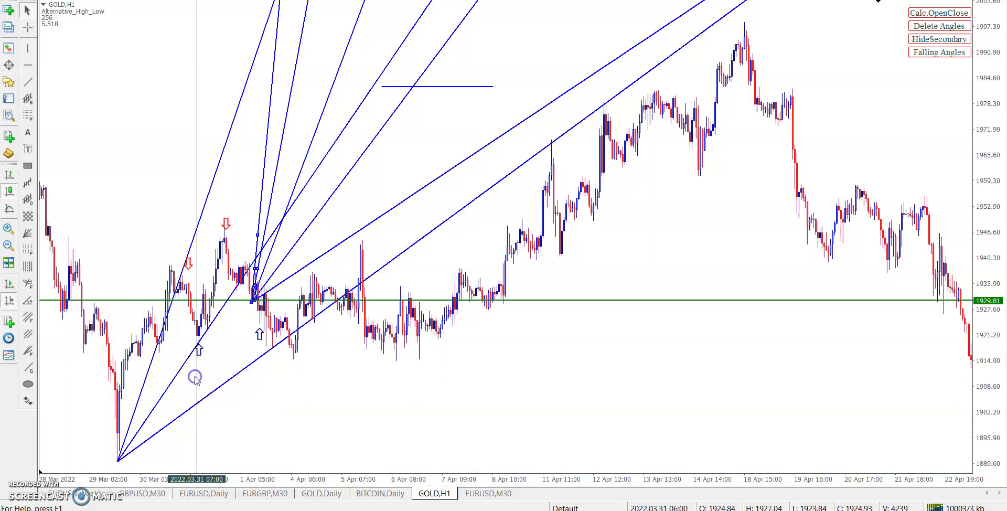
right_click(257, 272)
left_click(310, 346)
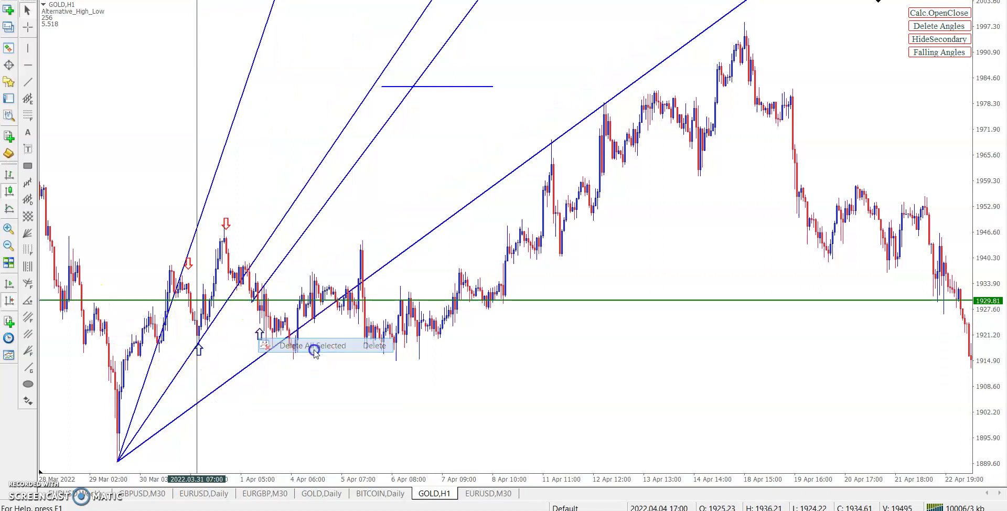
right_click(282, 266)
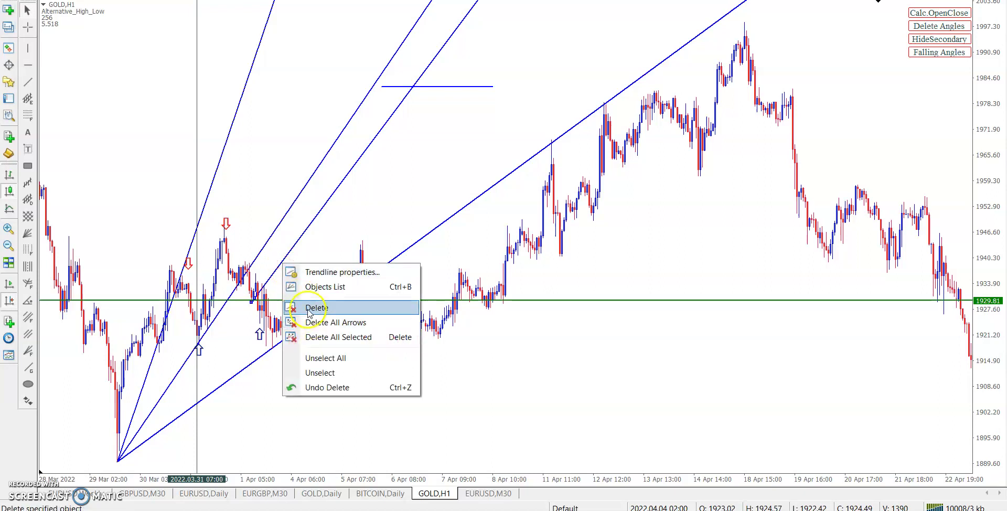
left_click(315, 306)
Set AnglesQuantity to 0 in the inputs of the Advance Gann AnglesNS1x1 indicator and close the indicator list.
right_click(797, 51)
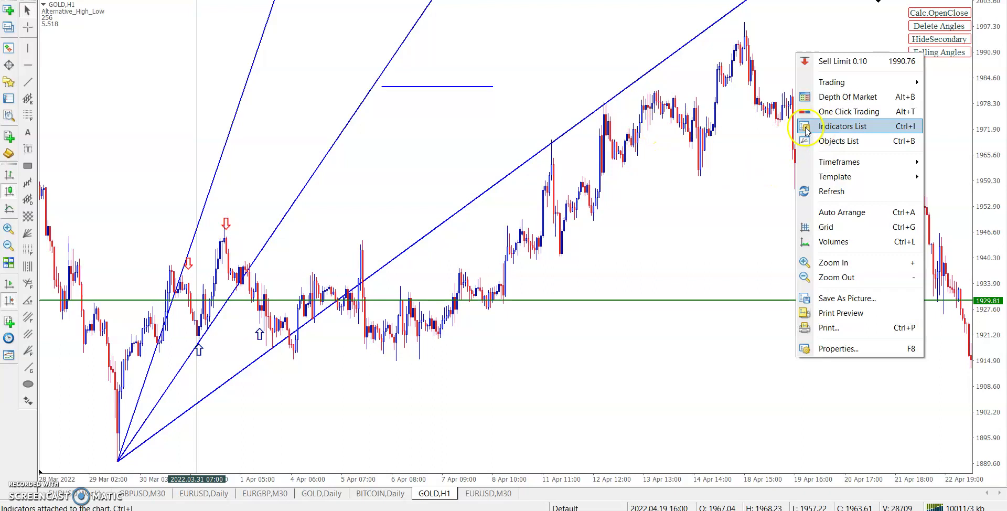
left_click(817, 128)
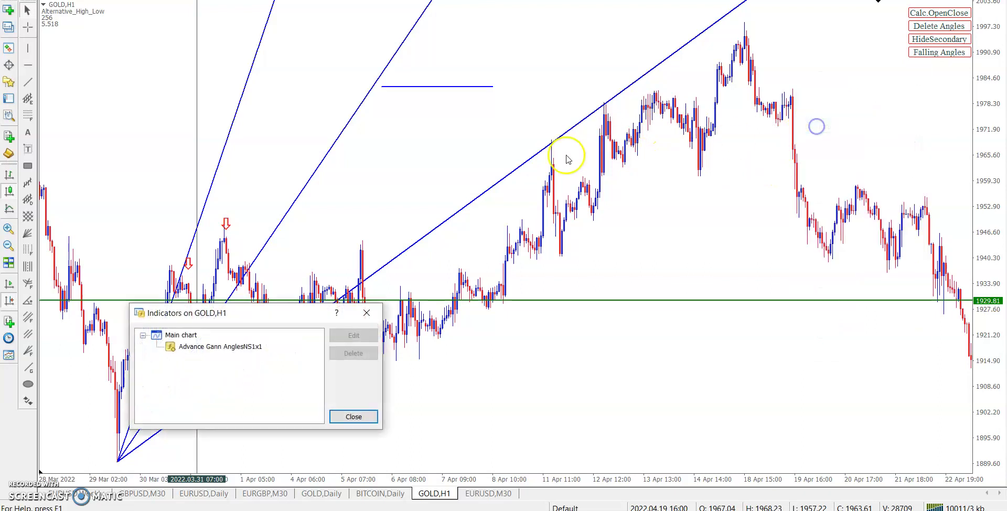
double_click(249, 347)
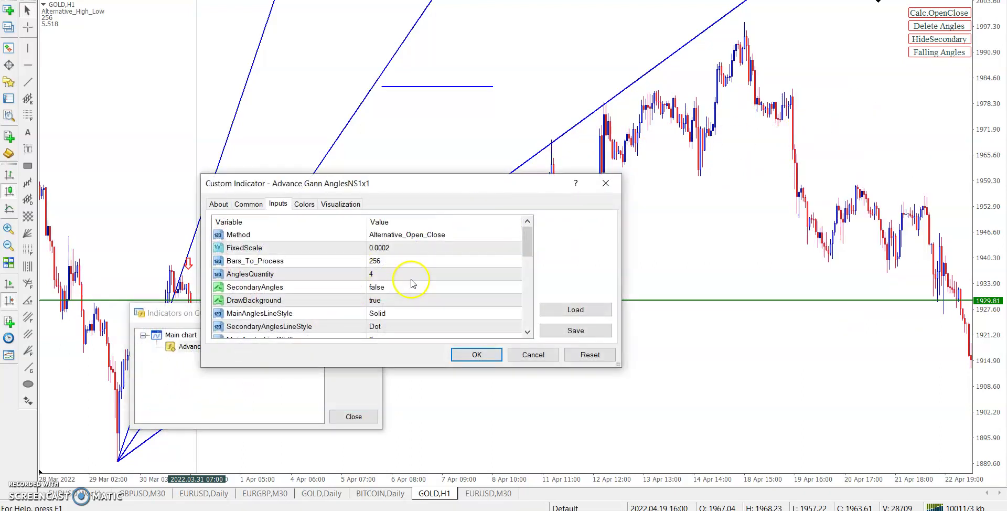
left_click(409, 274)
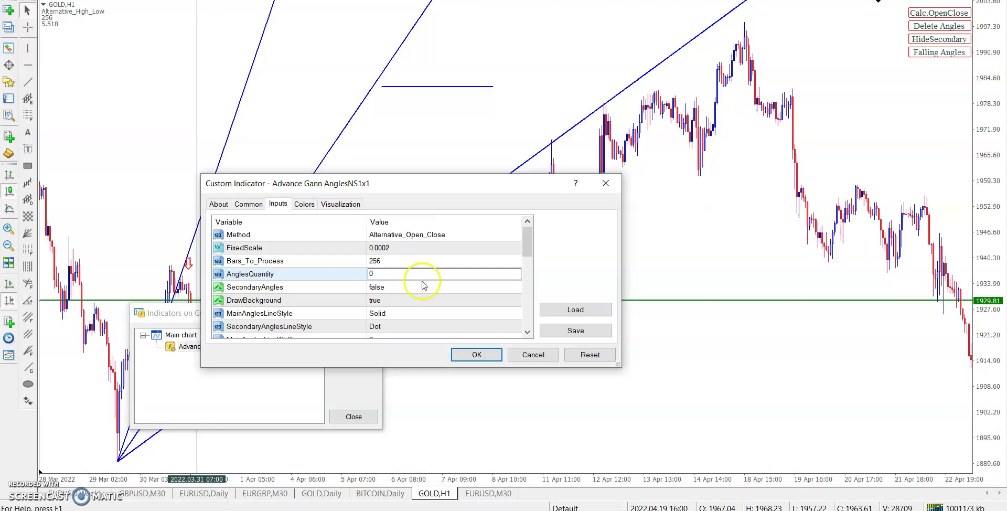
left_click(476, 355)
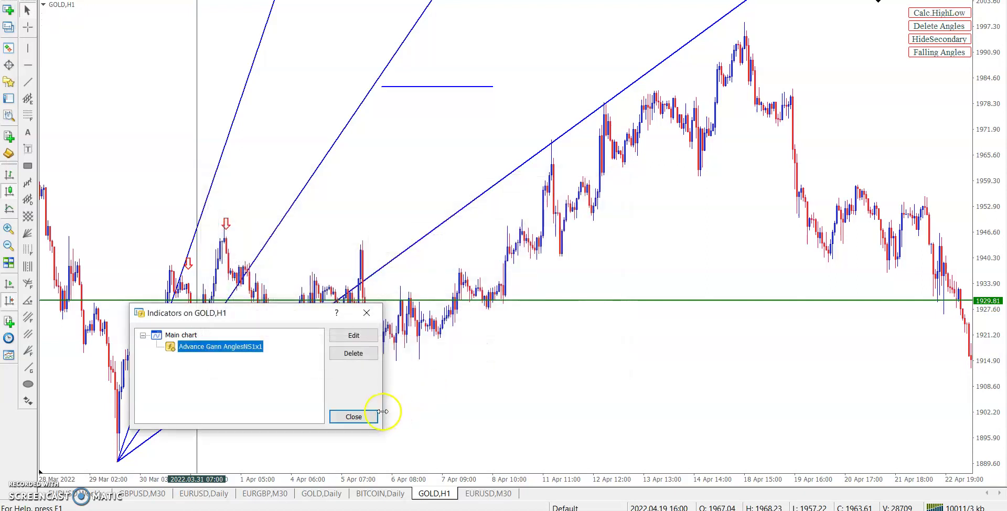
left_click(359, 416)
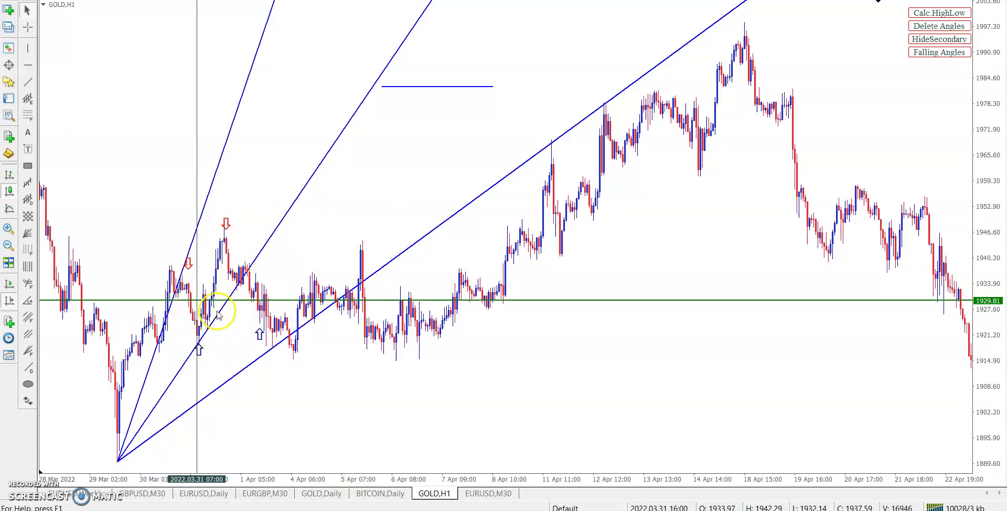
Raise the horizontal line to 1947.76 and place a copy of the blue up arrow below the candles at its middle-angle crossing.
left_click(242, 301)
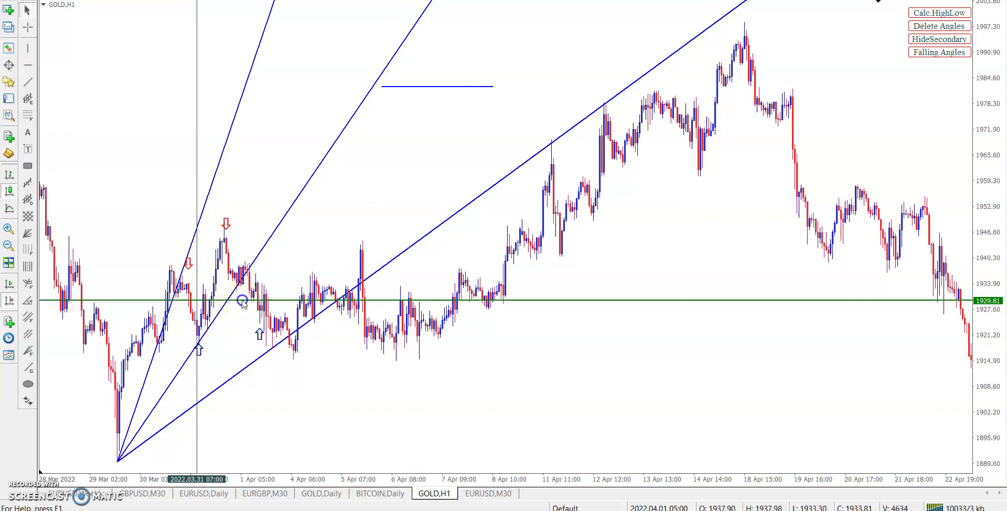
left_click_drag(243, 303, 267, 230)
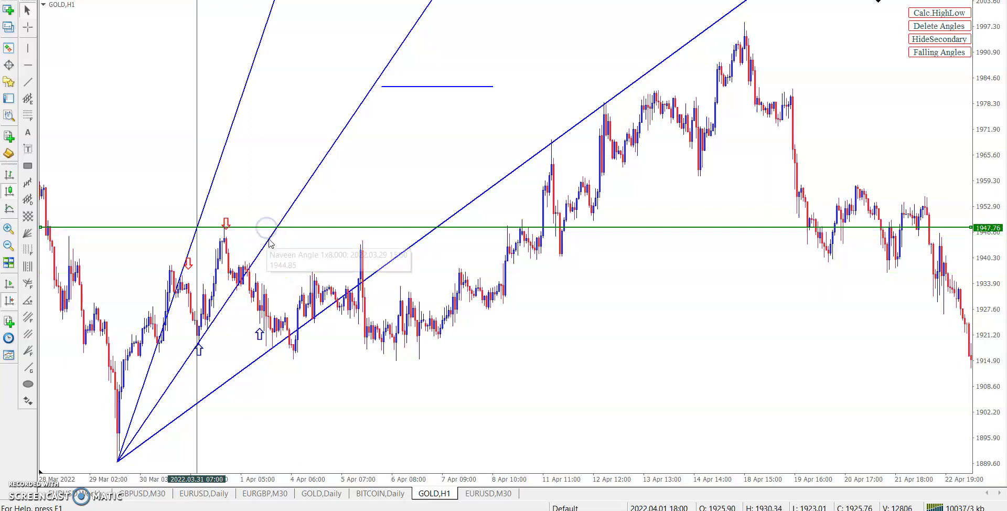
middle_click(278, 237)
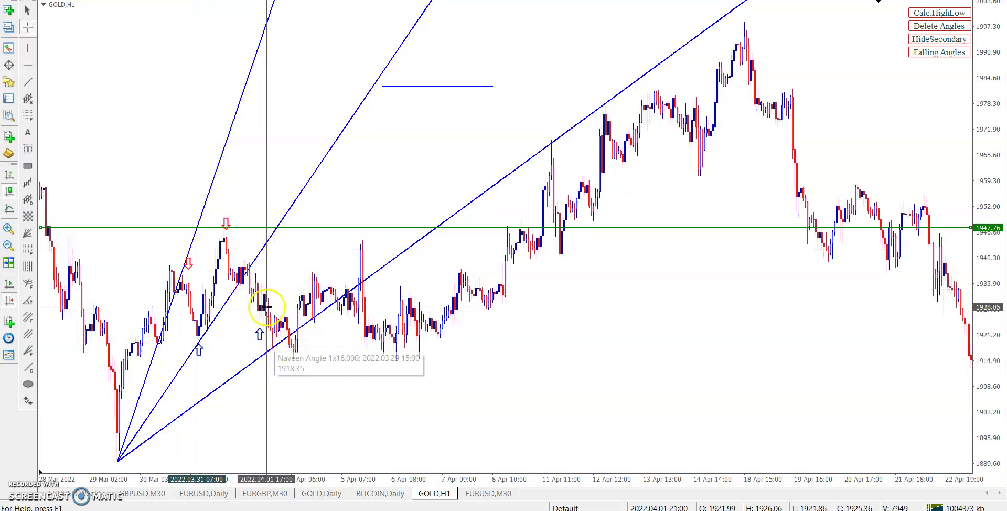
middle_click(244, 324)
left_click_drag(264, 335, 281, 342)
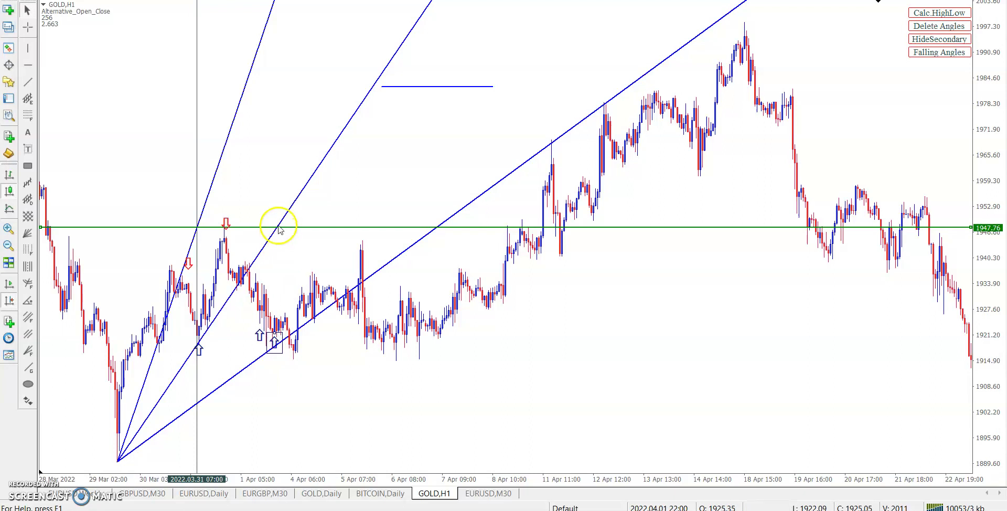
Move the vertical line to 2022.03.31 20:00 and lower the horizontal line to 1928.26, where the vertical line meets the middle angle.
left_click(194, 160)
left_click_drag(194, 159, 225, 185)
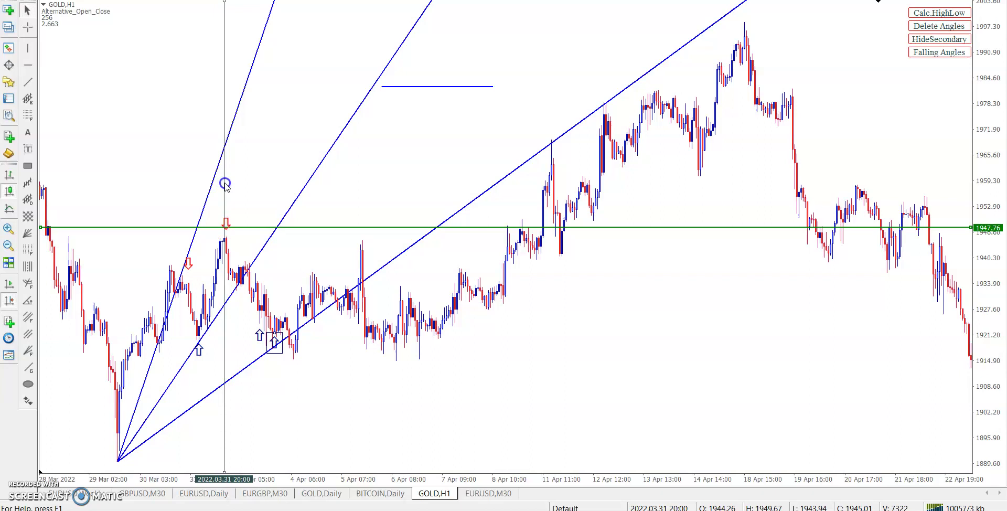
left_click(328, 225)
left_click_drag(328, 225, 320, 295)
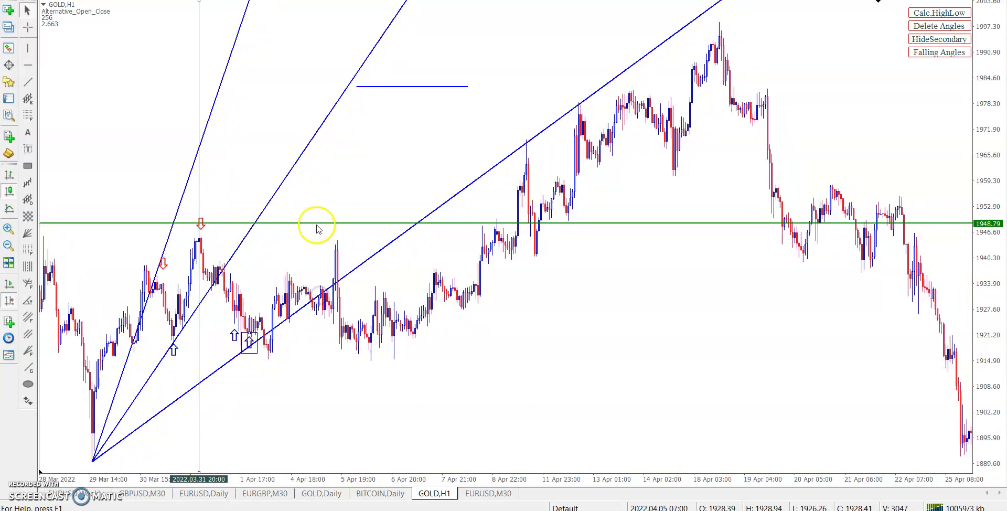
left_click(325, 228)
left_click_drag(325, 230, 326, 310)
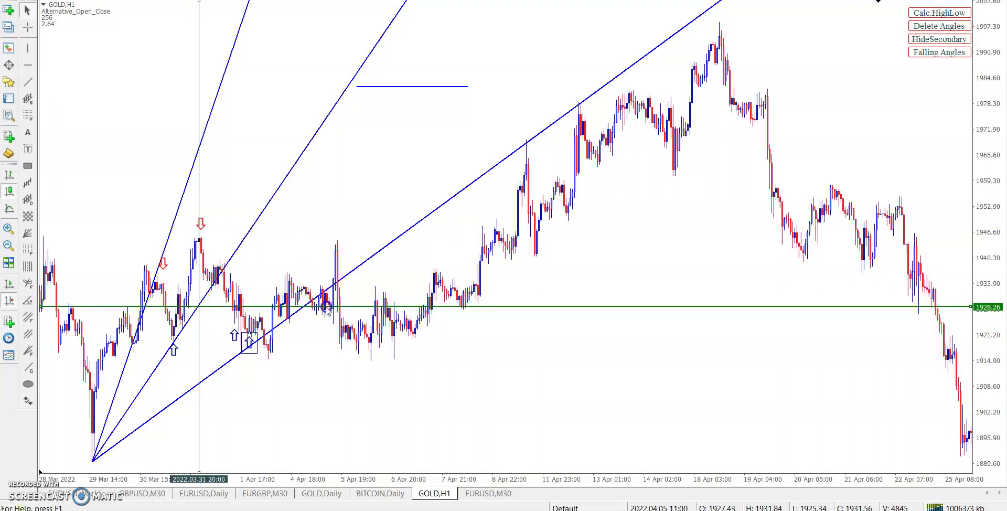
Move the red down arrow from the 31 March high to above the candles where the horizontal line crosses the shallowest angle, and deselect the arrows.
middle_click(302, 318)
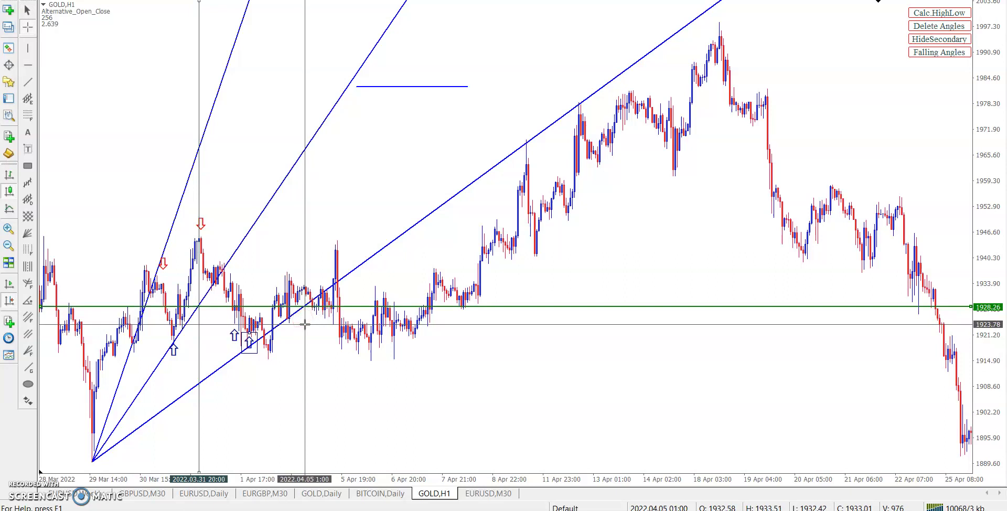
left_click(305, 324)
left_click_drag(204, 221, 308, 265)
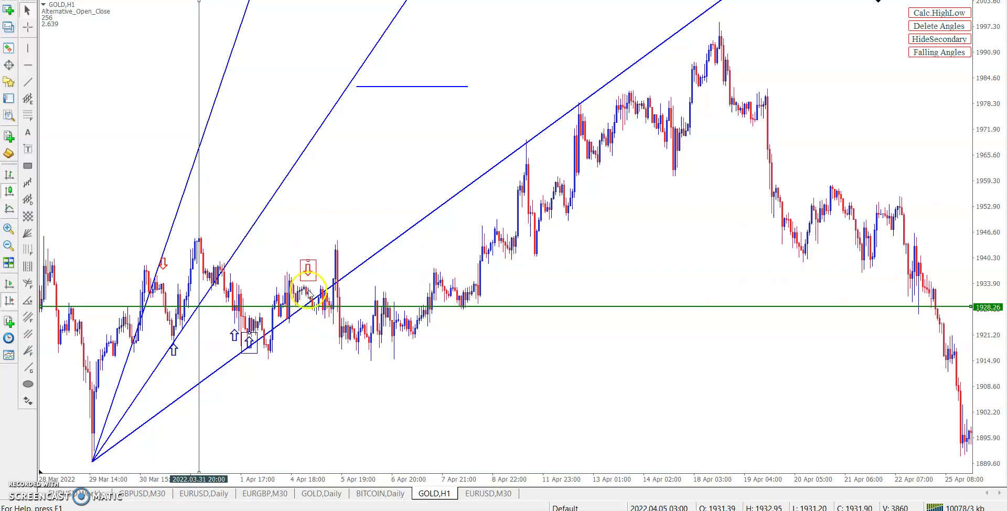
left_click(322, 319)
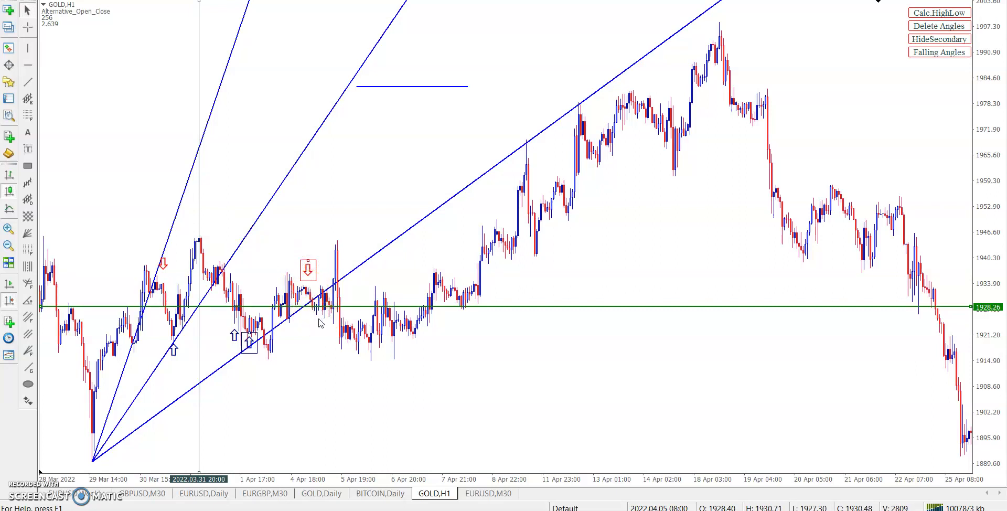
left_click(306, 263)
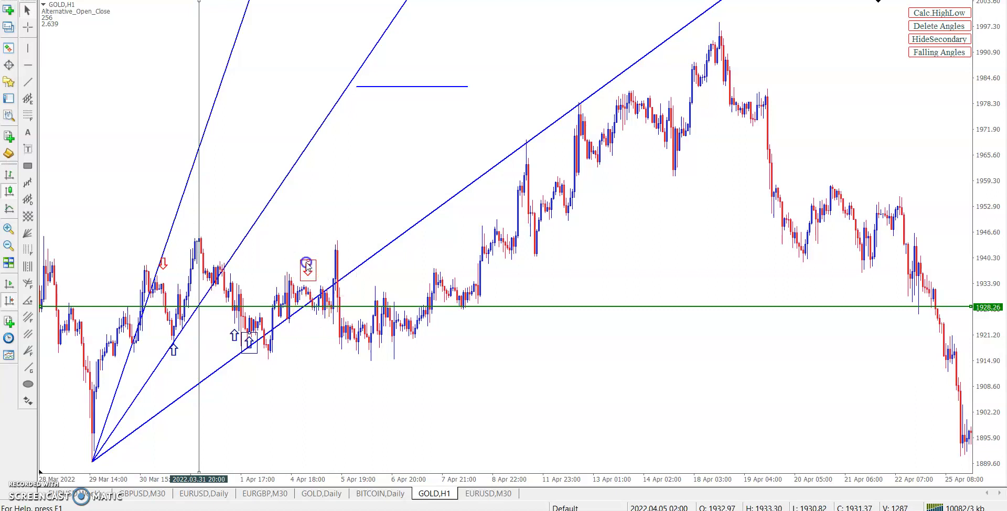
left_click(248, 338)
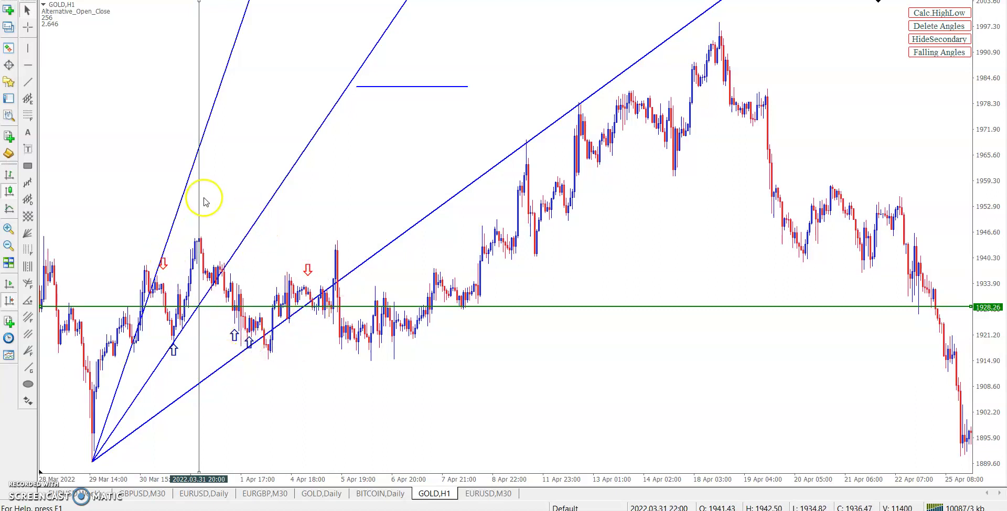
Move the vertical line to 2022.04.04 07:00 and the horizontal line to 1953.57, and check the horizontal line's crossing with the shallowest angle.
left_click_drag(201, 183, 268, 261)
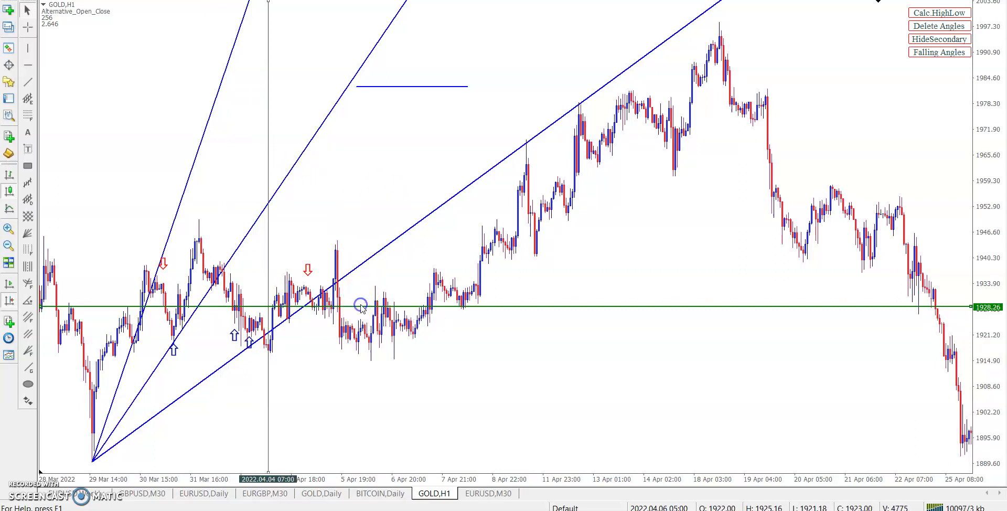
left_click_drag(361, 308, 393, 204)
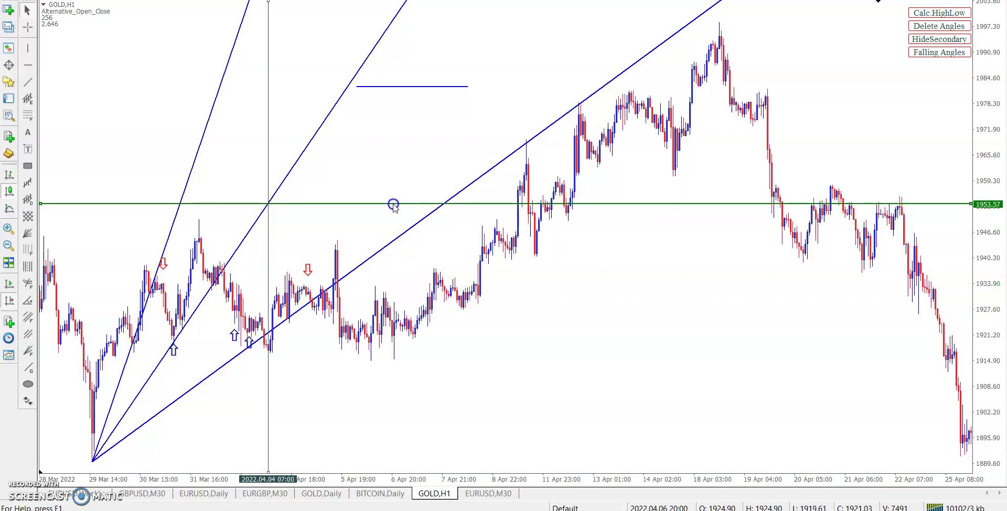
middle_click(446, 249)
left_click(442, 216)
Place a copy of the red down arrow above the swing high beneath the shallowest angle's crossing, and inspect that area with the crosshair.
left_click(311, 265)
left_click_drag(311, 268, 441, 244)
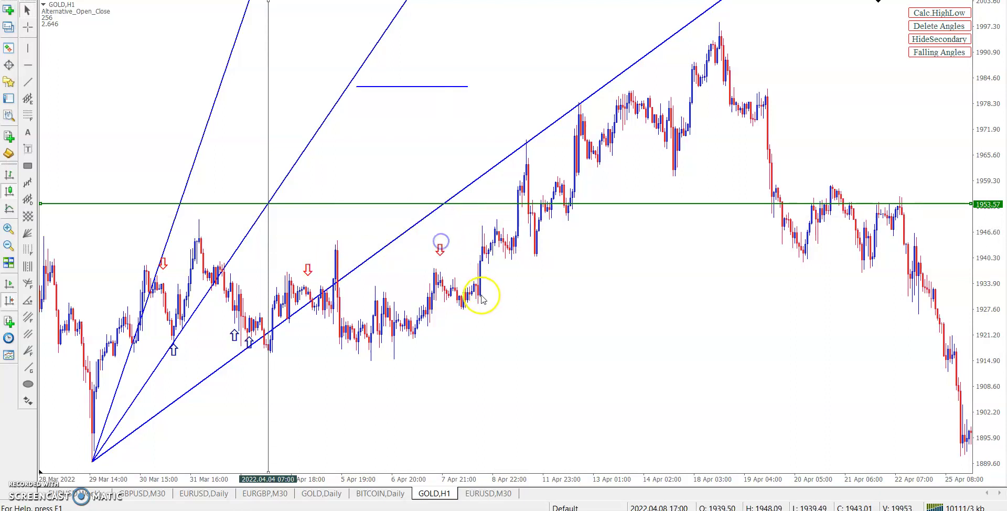
middle_click(440, 279)
left_click(461, 308)
left_click(455, 295)
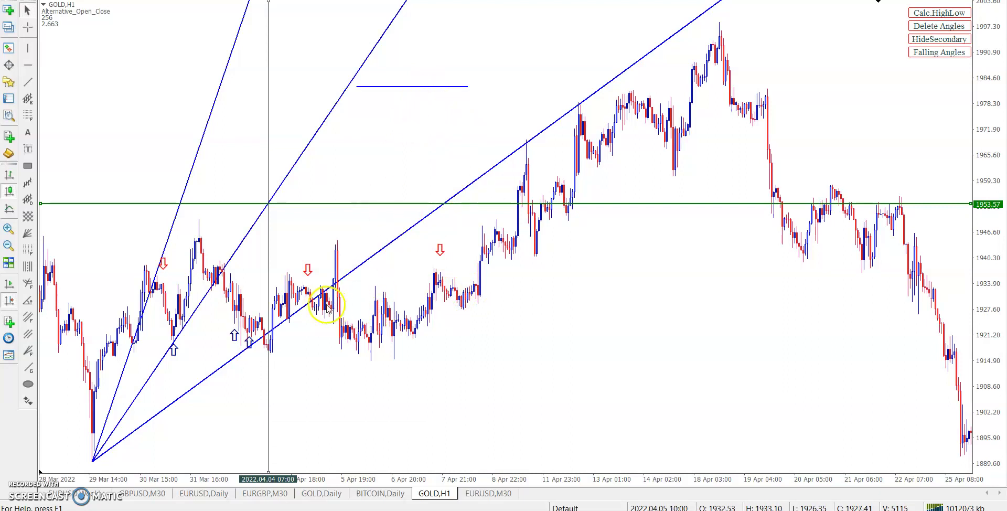
Move the vertical line back to 2022.04.01 07:00 and deselect the horizontal line.
right_click(268, 236)
left_click_drag(267, 237, 221, 239)
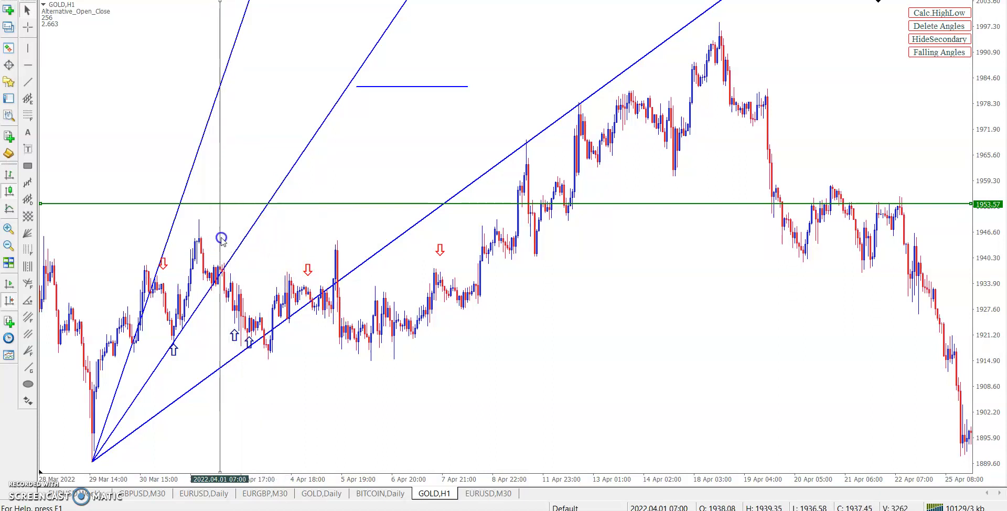
left_click_drag(296, 206, 296, 205)
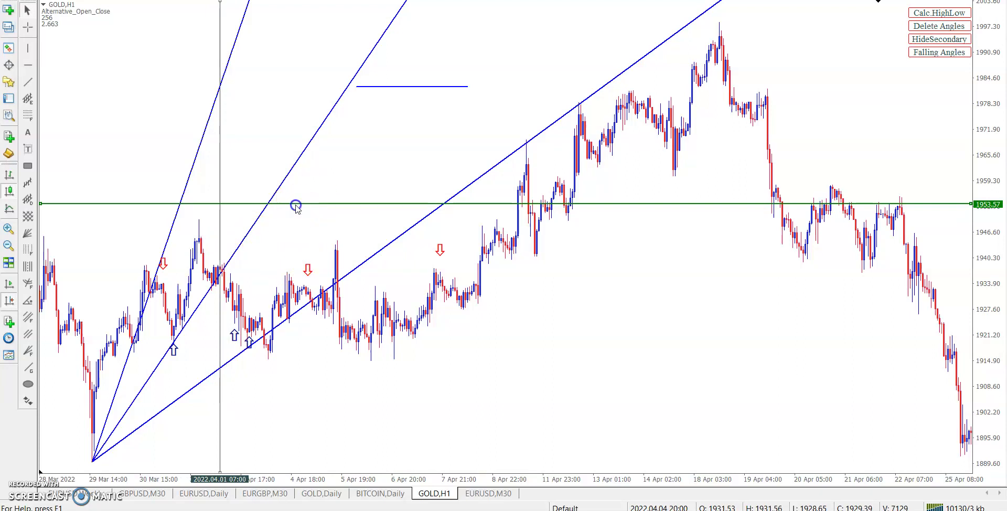
Fit the short blue horizontal segment between the vertical line's middle-angle crossing and the shallowest angle, and copy a blue up arrow below its end.
double_click(421, 86)
mouse_move(410, 90)
left_mouse_down()
mouse_move(264, 303)
mouse_move(274, 277)
mouse_move(378, 273)
mouse_move(348, 274)
left_mouse_up()
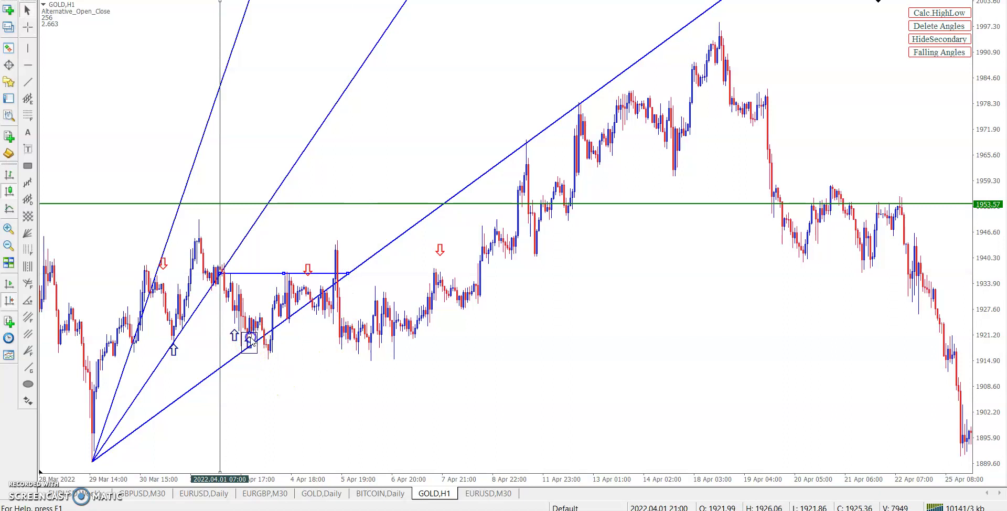
left_click(347, 346)
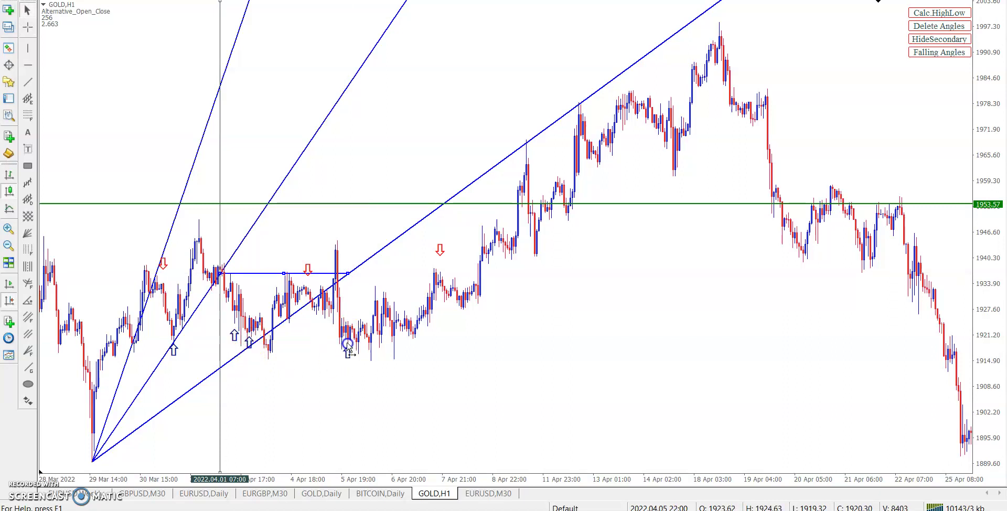
double_click(349, 348)
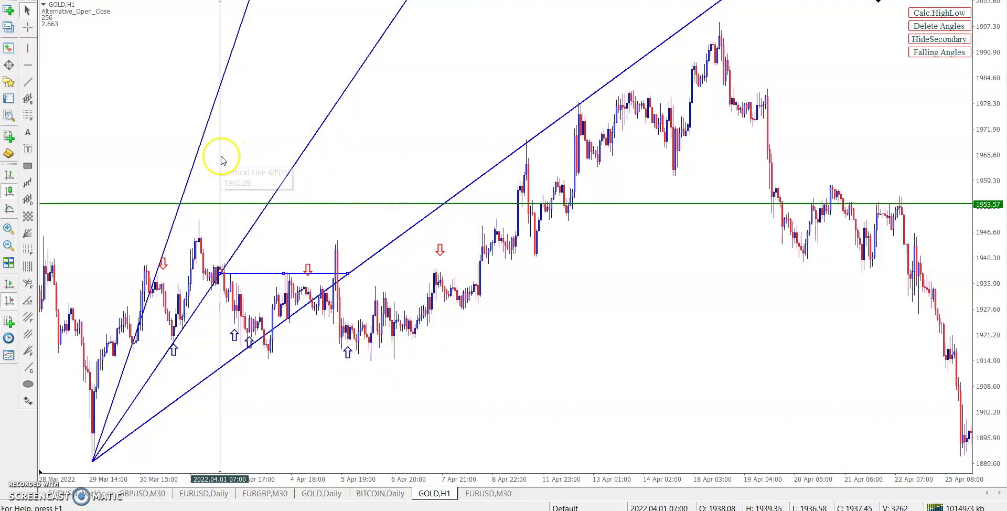
Move the vertical line to 2022.04.04 16:00 and place a copy of the blue horizontal segment starting at its middle-angle crossing.
left_click_drag(221, 160, 289, 200)
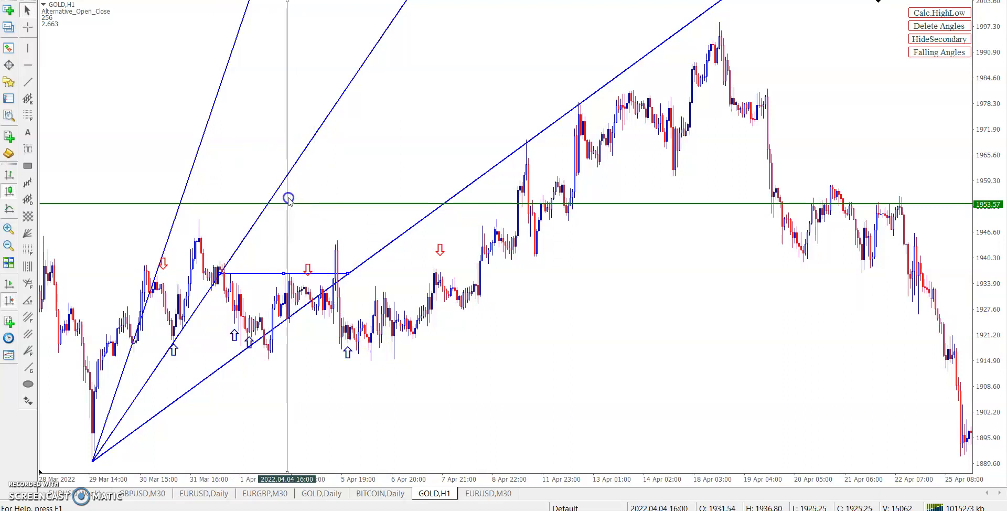
left_click(286, 274)
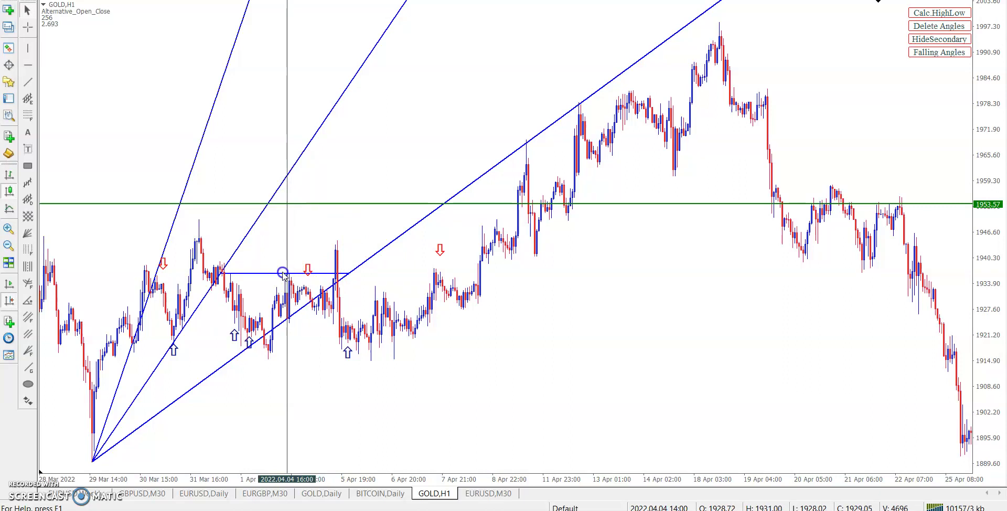
left_click_drag(283, 274, 350, 177)
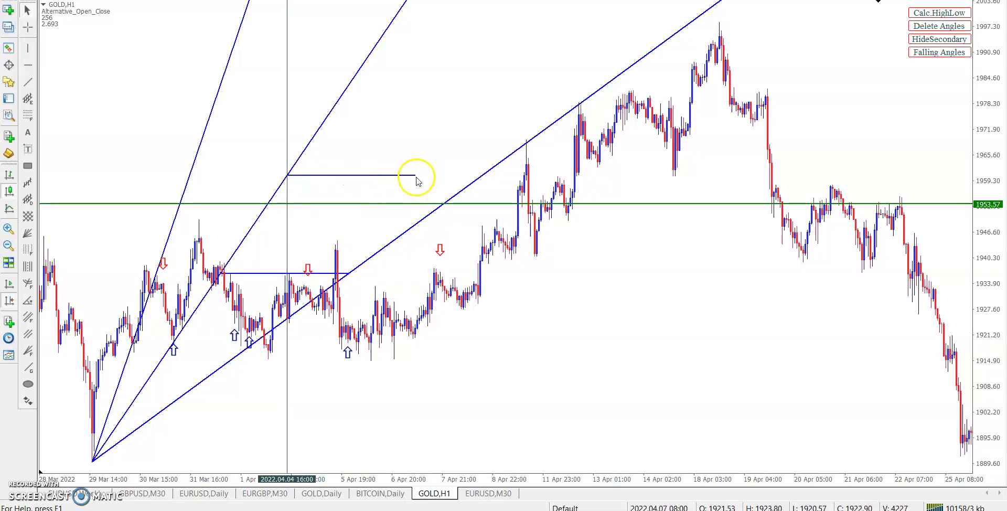
Extend the copied horizontal segment to the shallowest angle and place a copy of the blue up arrow below price at 2022.04.08 15:00.
left_click_drag(416, 176, 479, 180)
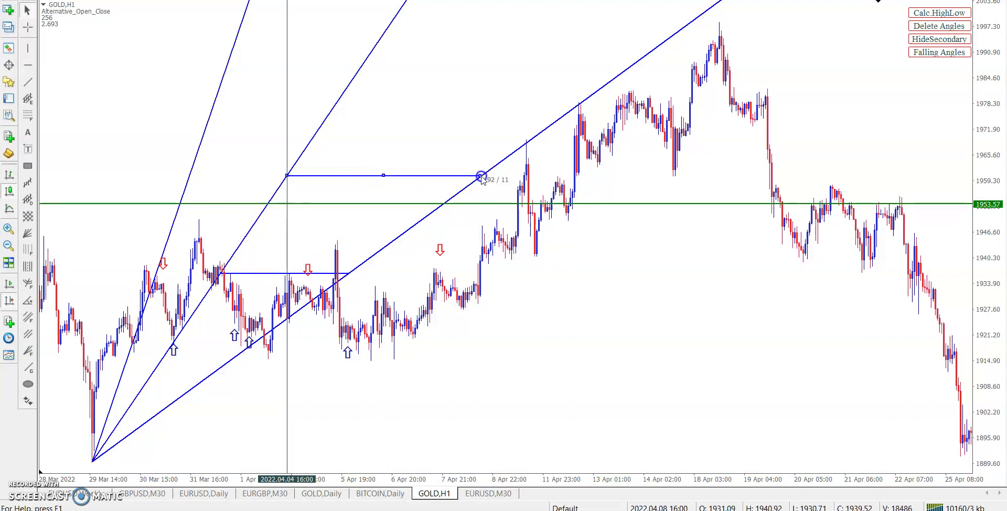
middle_click(481, 176)
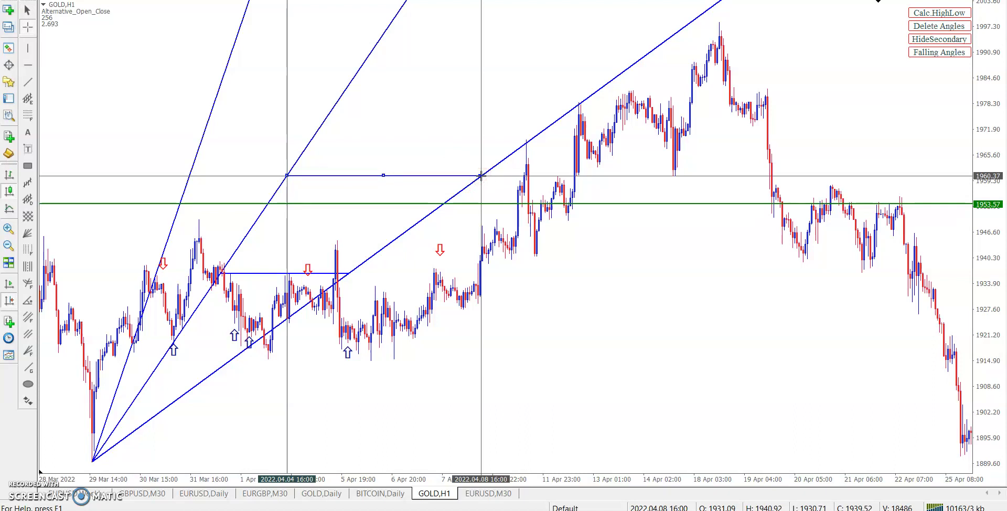
left_click(479, 316)
left_click(348, 348)
left_click_drag(348, 349, 479, 308)
double_click(479, 308)
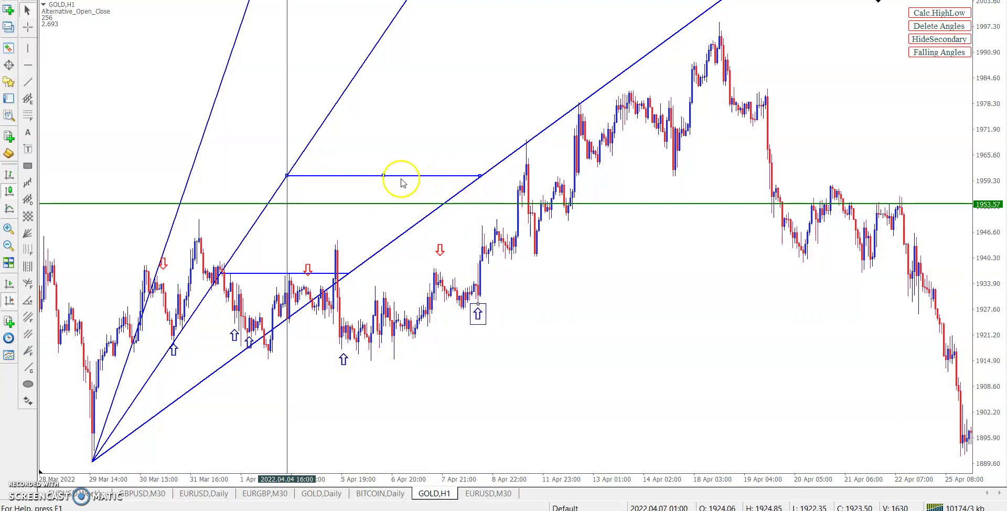
Move the vertical line to 2022.04.05 16:00 and place a copy of the horizontal segment starting at its middle-angle crossing.
left_click_drag(402, 179, 403, 173)
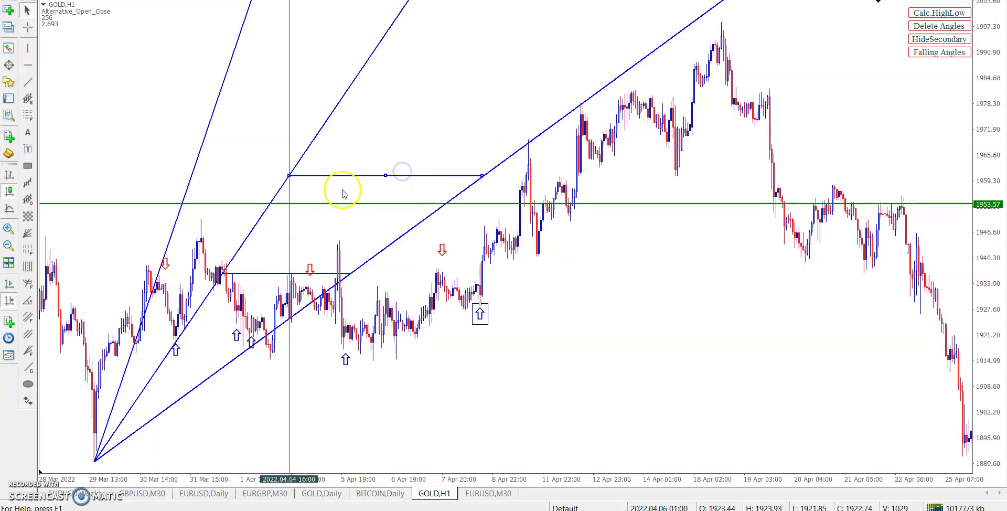
left_click_drag(290, 136, 338, 166)
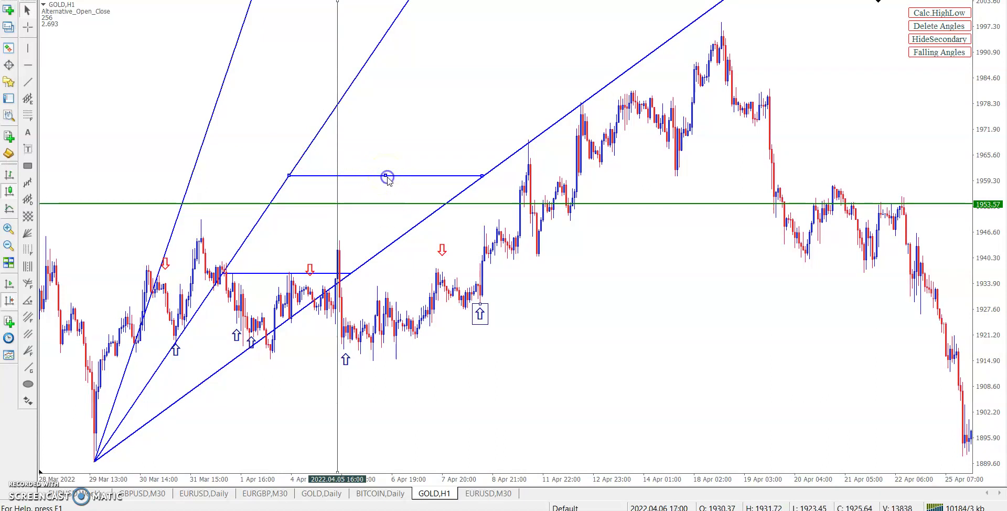
left_click_drag(385, 177, 437, 106)
right_click(434, 105)
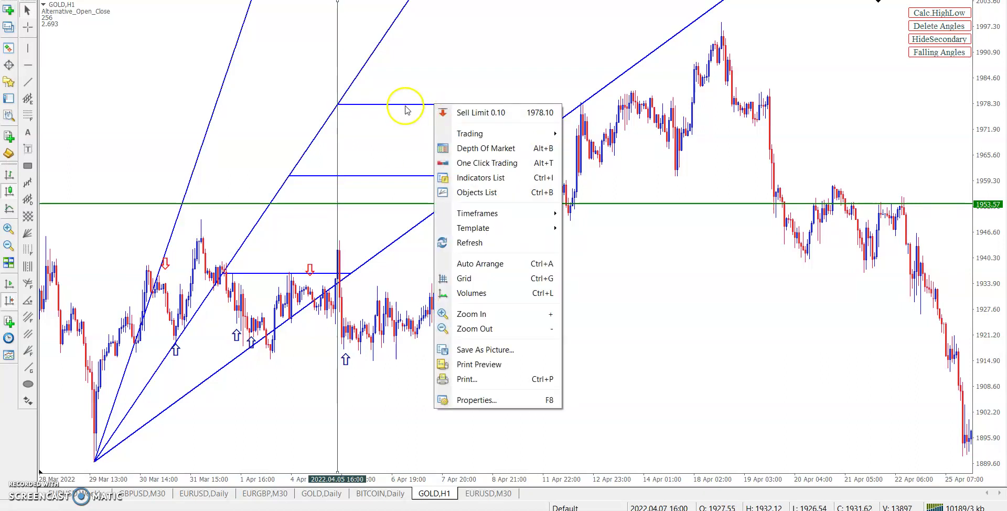
left_click(405, 106)
left_click(466, 106)
left_click(500, 104)
left_click_drag(501, 105, 561, 99)
left_click_drag(561, 103, 458, 107)
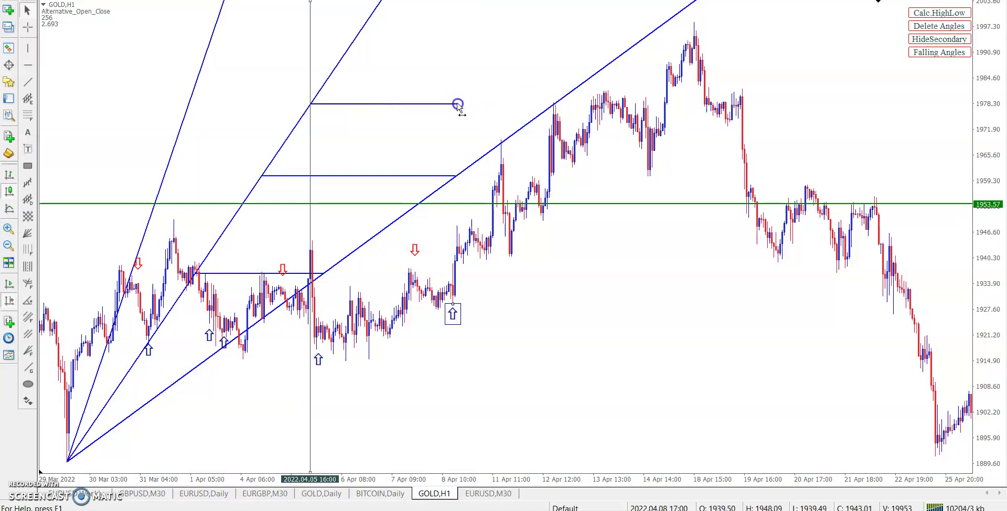
Extend the new topmost horizontal segment as a ray beyond the shallowest angle.
right_click(458, 105)
left_click(469, 106)
left_click(427, 257)
left_click(563, 302)
left_click(458, 104)
Locate the ray's crossing with the shallowest angle using the crosshair and move the nearest red down arrow above the swing high there.
middle_click(555, 109)
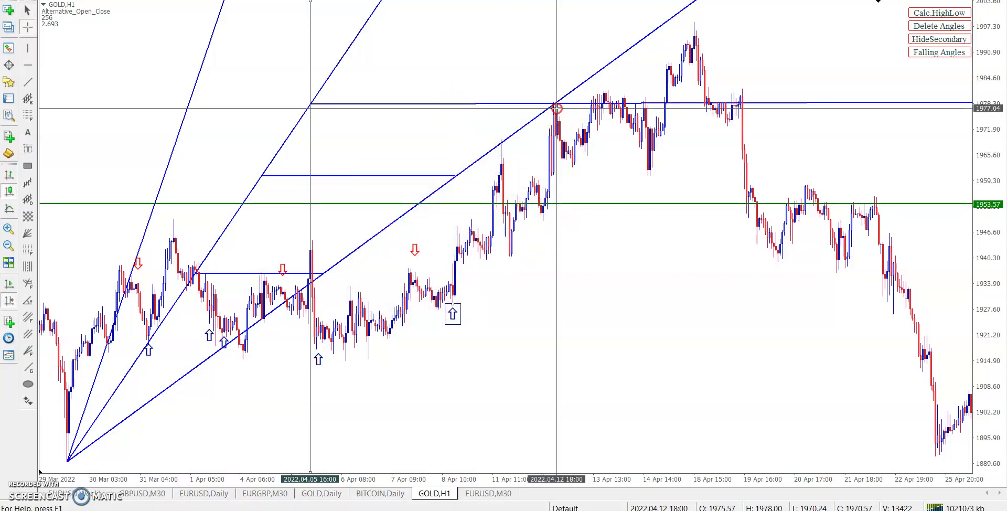
middle_click(438, 217)
left_click(414, 246)
left_click_drag(414, 245, 555, 84)
left_click(497, 109)
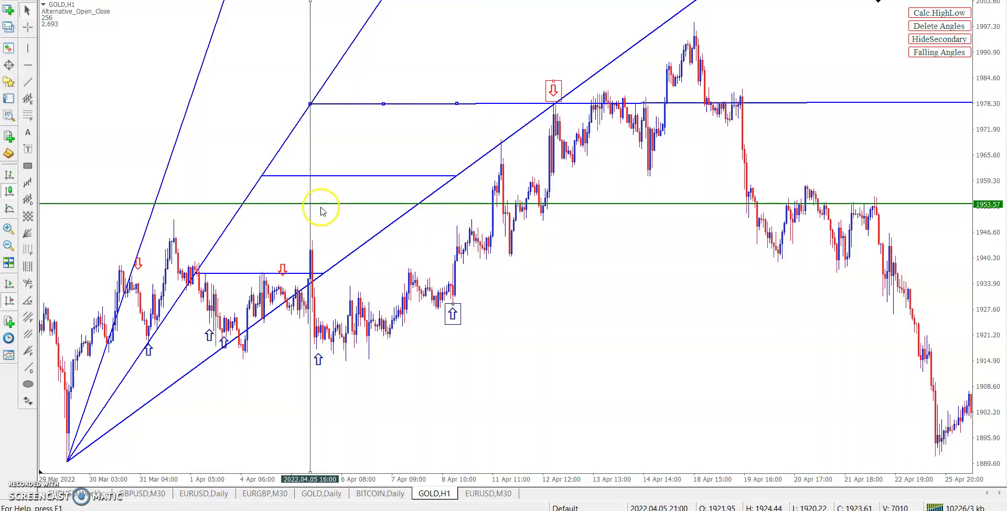
Project the middle-angle crossing at 2022.04.06 04:00 with a copy of the horizontal ray and copy a red down arrow to its shallowest-angle crossing.
left_click_drag(312, 203, 335, 223)
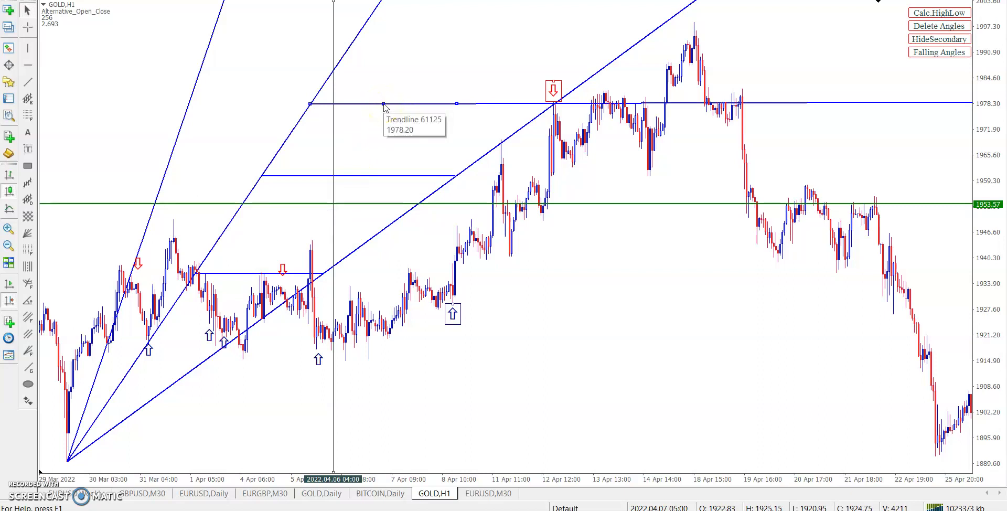
left_click_drag(384, 107, 405, 71)
left_click(600, 86)
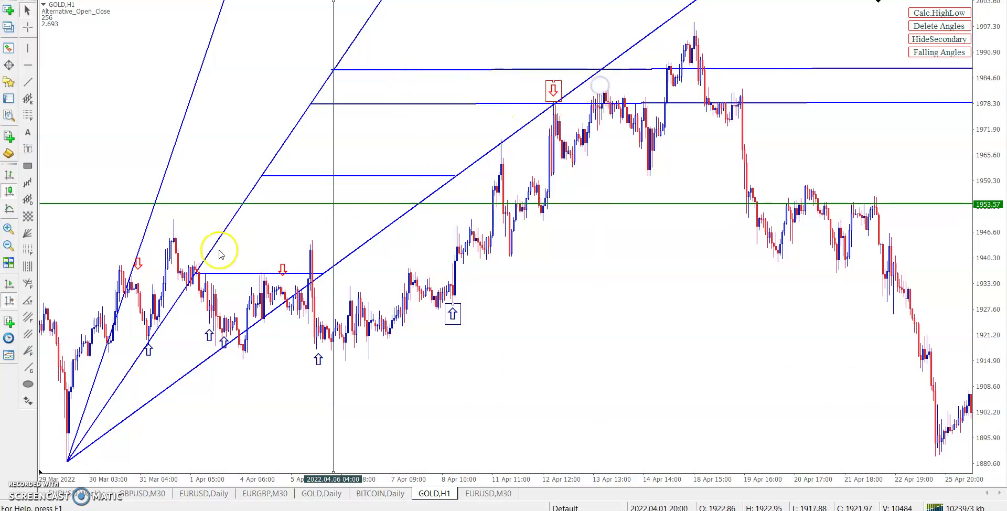
left_click_drag(630, 78, 606, 71)
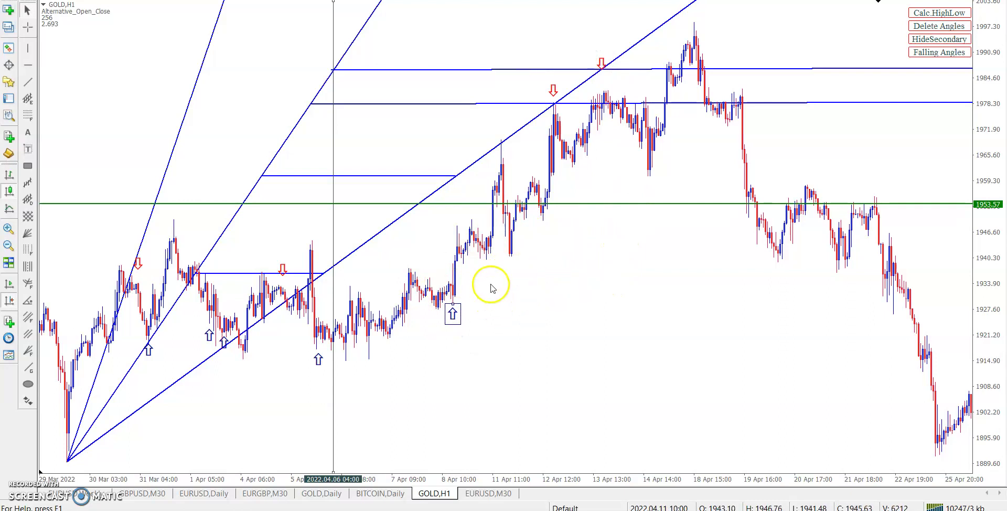
Project the middle-angle crossing at 2022.04.06 21:00 with another ray copy and move the last red down arrow above the high at 2022.04.18 04:00.
left_click_drag(334, 140, 370, 166)
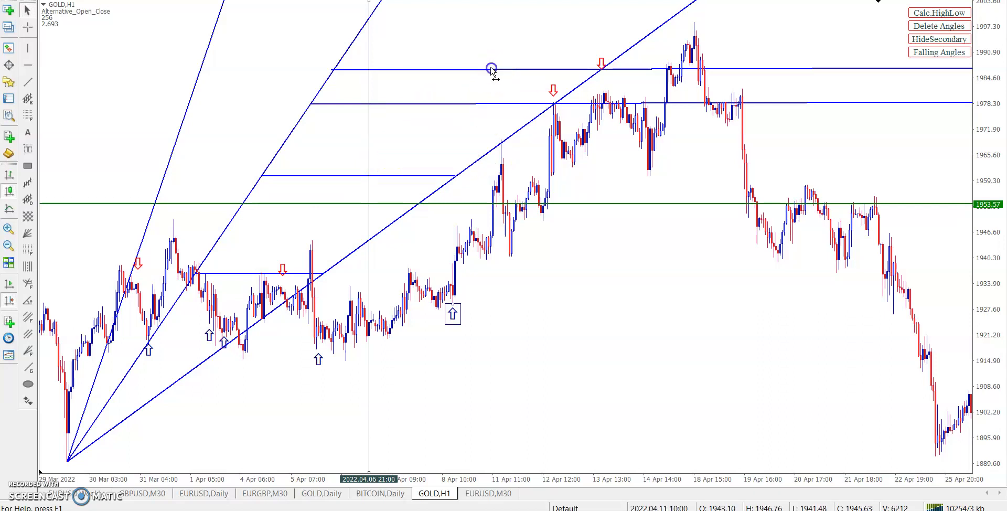
left_click_drag(492, 70, 516, 18)
middle_click(663, 29)
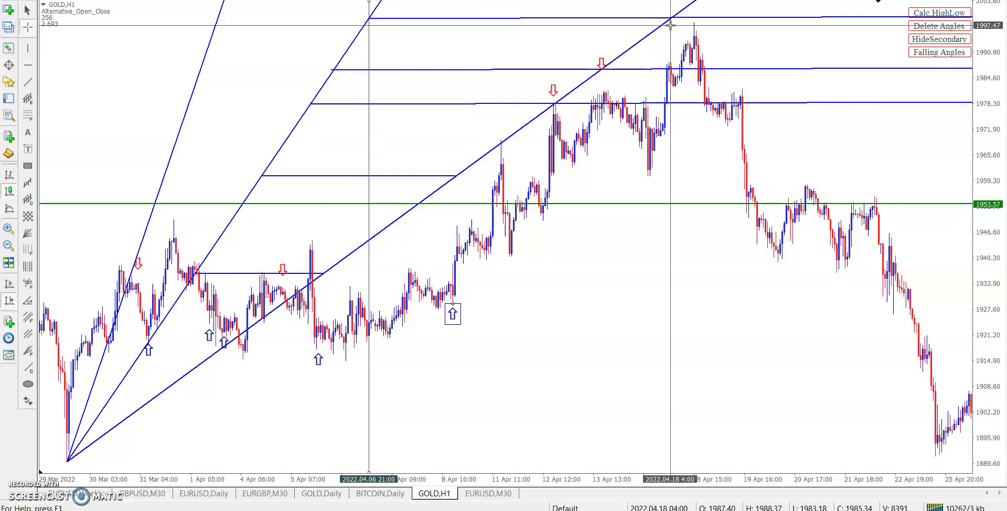
left_click(672, 24)
left_click(606, 60)
left_click_drag(606, 60, 663, 43)
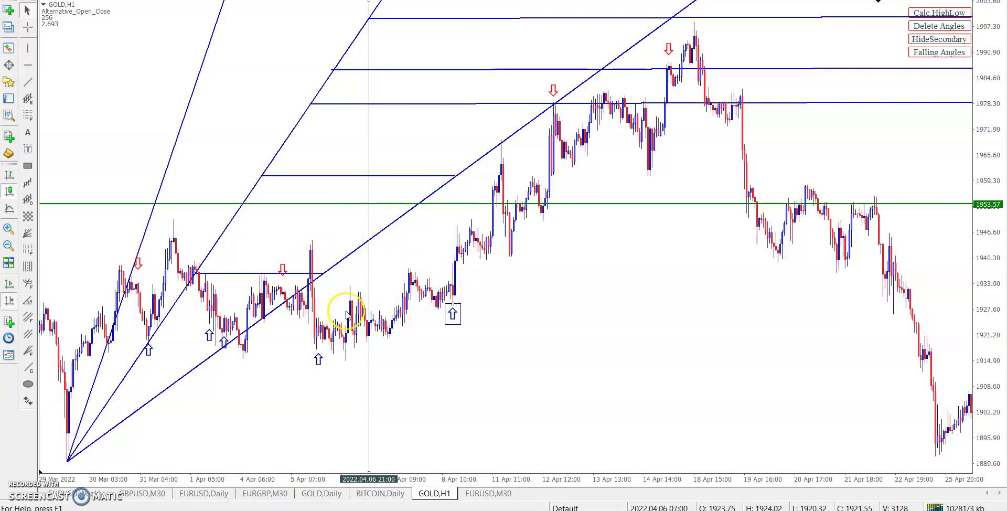
Move the vertical line to 2022.04.06 14:00 and edit the Advance Gann AnglesNS1x1 indicator, entering 4 as the input value.
mouse_move(369, 285)
left_mouse_down()
mouse_move(410, 282)
mouse_move(355, 283)
left_mouse_up()
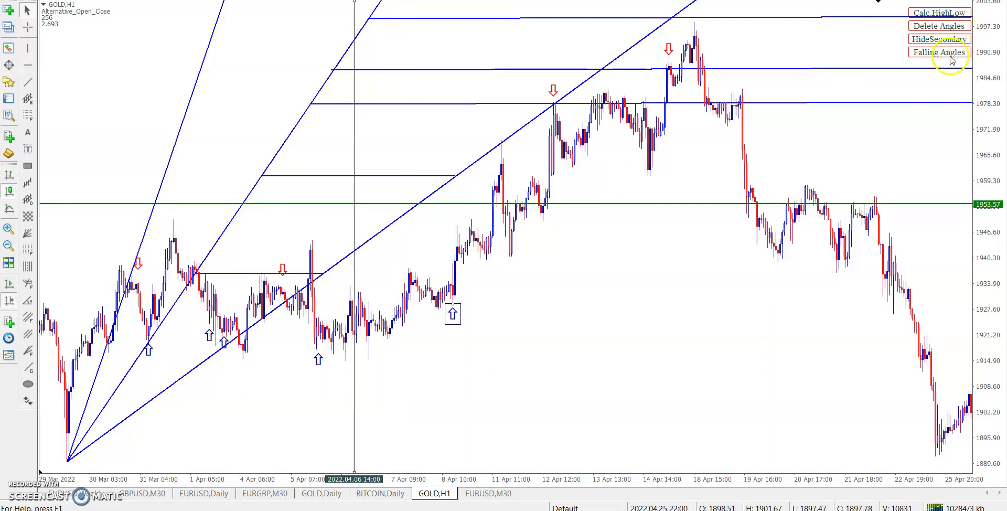
right_click(711, 141)
left_click(746, 215)
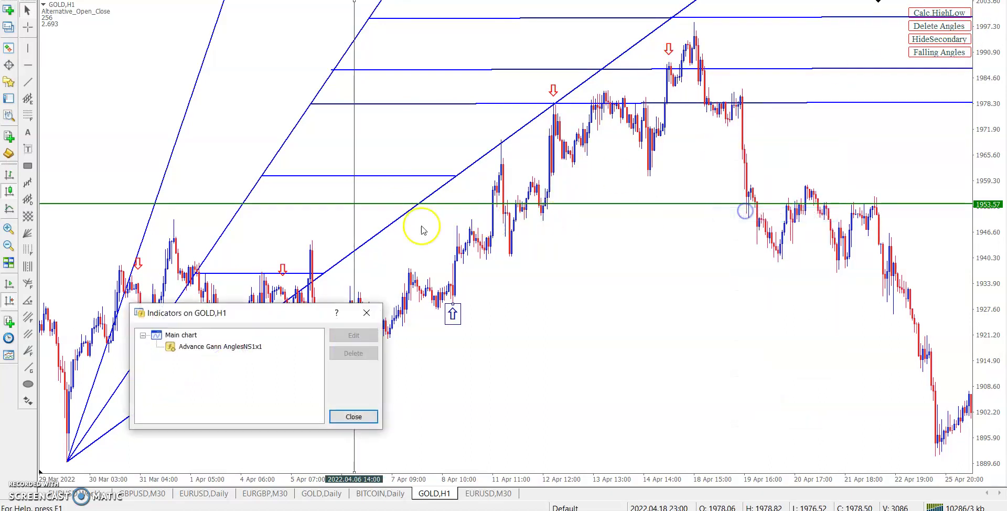
double_click(244, 349)
left_click(414, 273)
left_click(413, 272)
type("4")
left_click(469, 362)
left_click(347, 420)
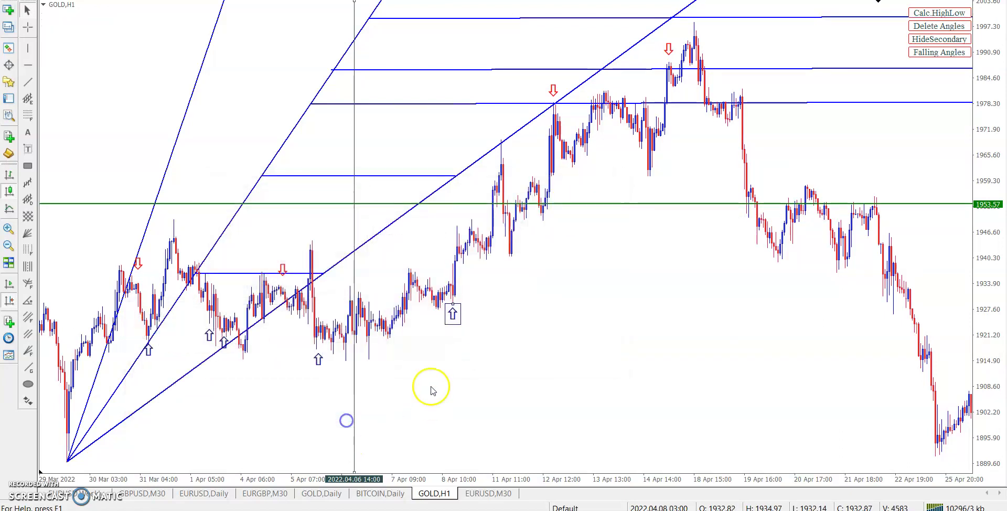
Draw new rising angles from the swing low at 2022.04.06 10:00 and delete the two steepest along with the selected blue up arrow.
left_click(347, 360)
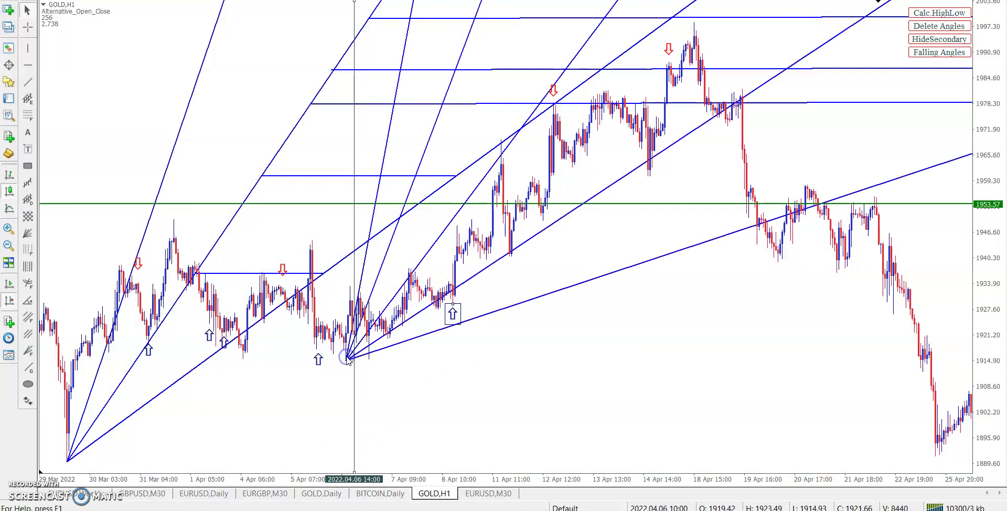
double_click(390, 122)
double_click(425, 140)
right_click(423, 139)
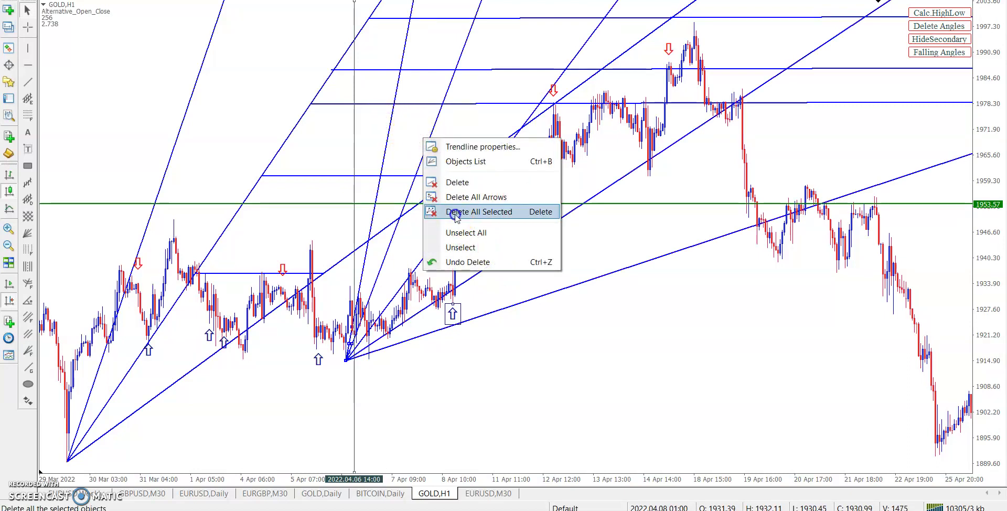
left_click(457, 209)
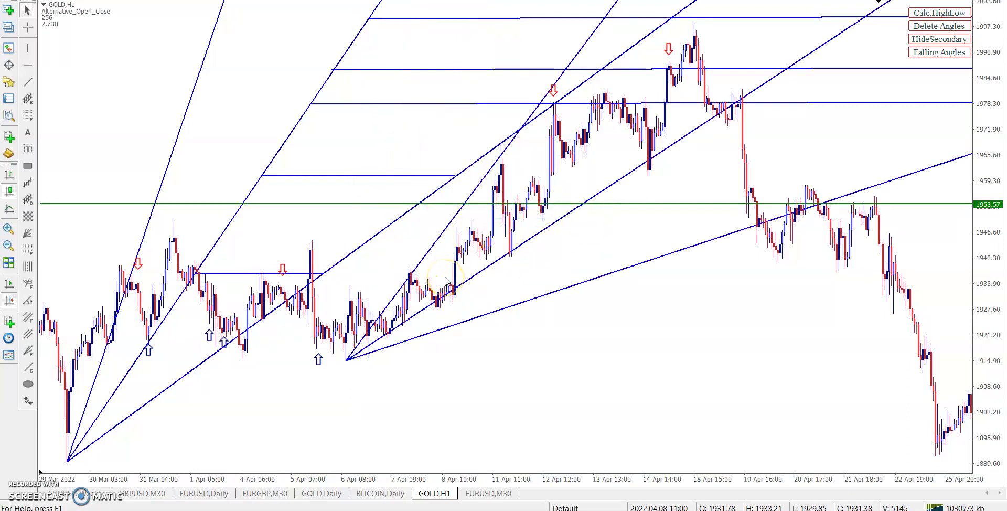
key("ctrl+z")
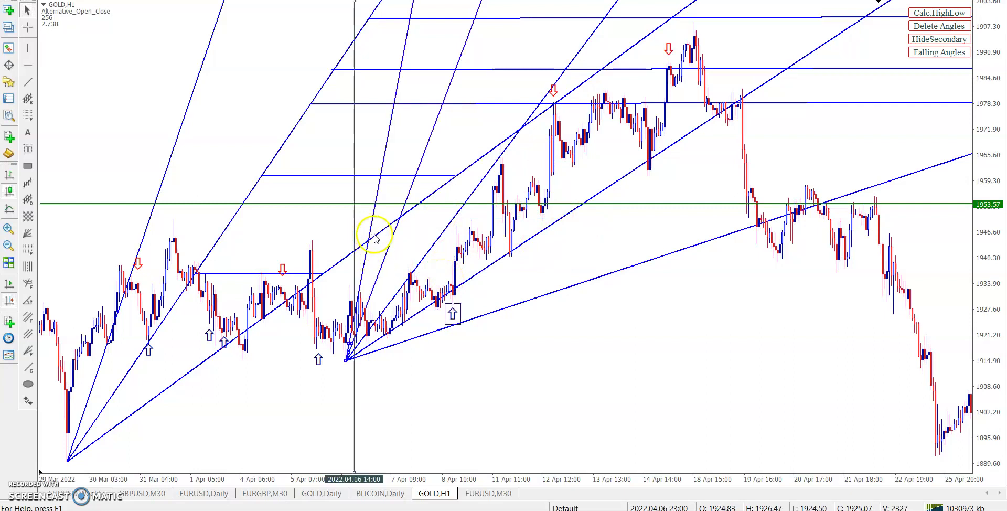
left_click(354, 230)
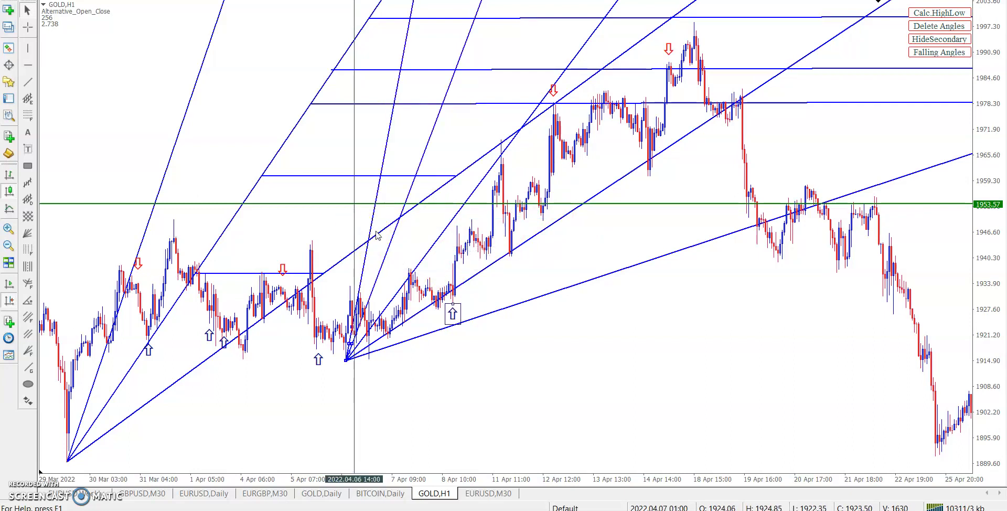
key("Delete")
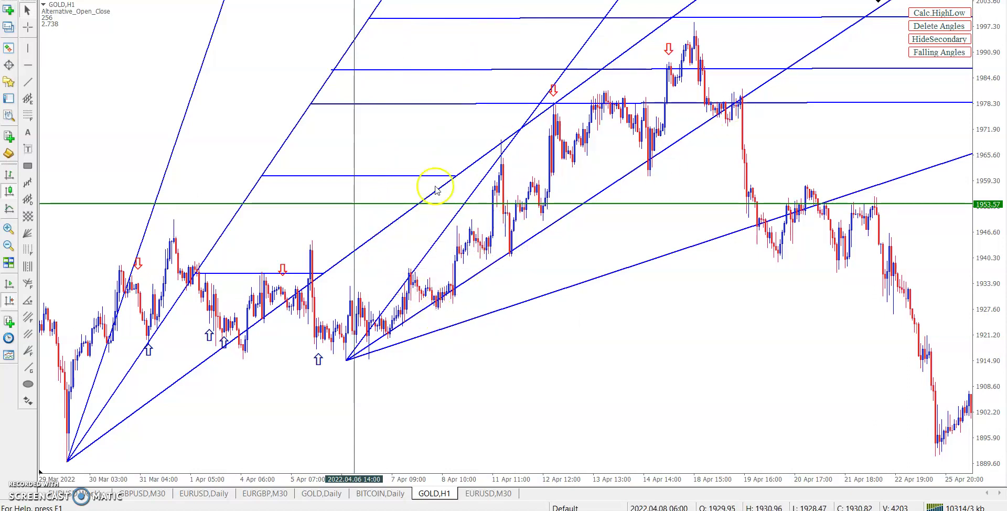
Move the vertical line to 2022.04.07 17:00 and relocate the short horizontal segment to start at its crossing with the new fan's steepest angle.
left_click(355, 120)
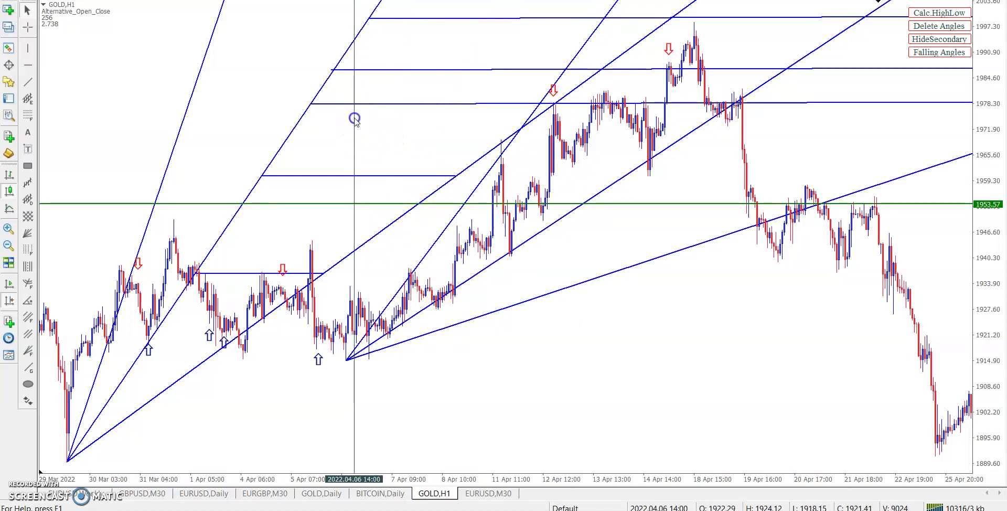
left_click_drag(356, 120, 410, 197)
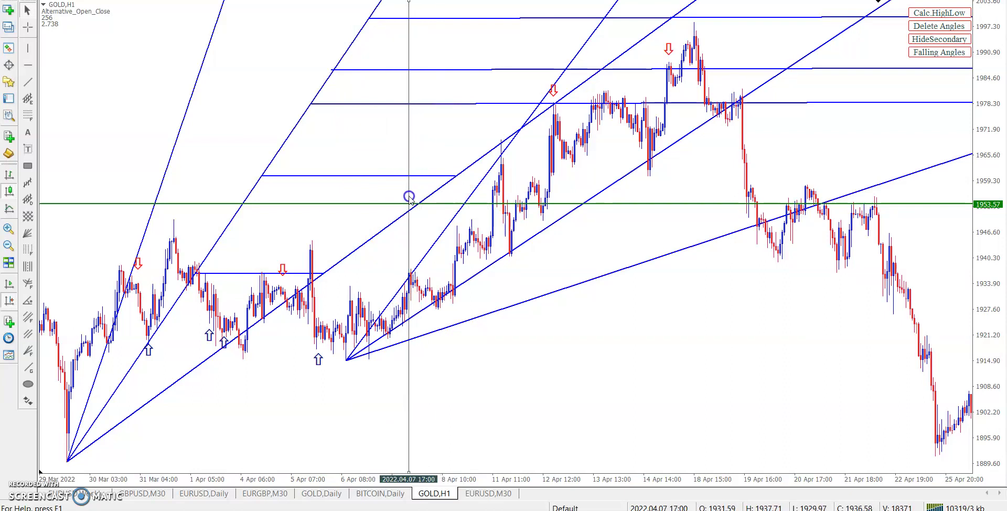
left_click_drag(368, 174, 358, 229)
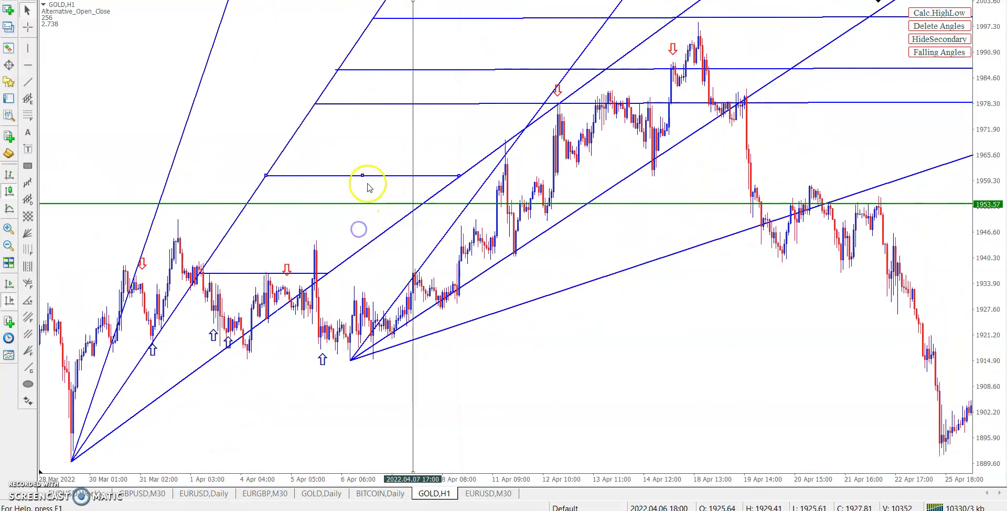
left_click_drag(362, 176, 517, 281)
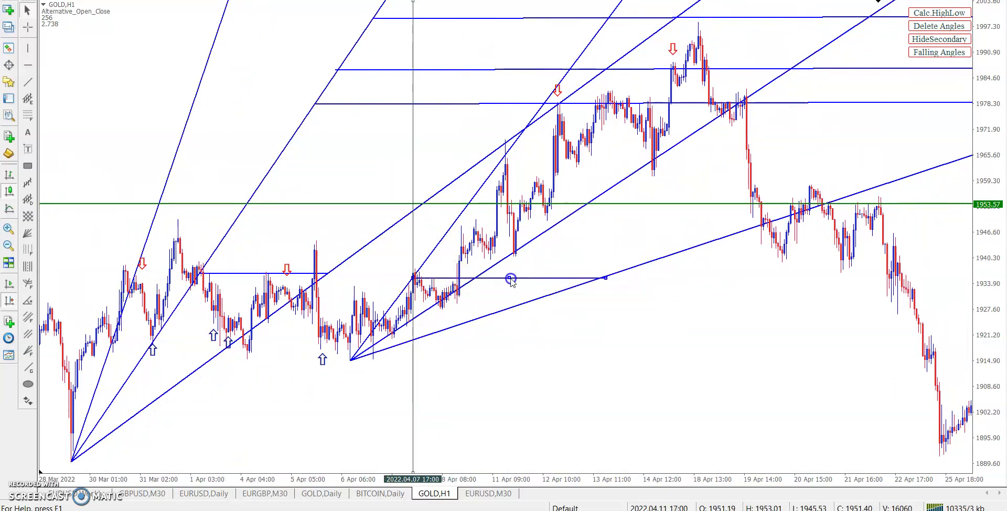
Check the segment's crossing with the new fan's middle angle and copy a red down arrow above the swing high at 2022.04.08 23:00.
middle_click(479, 286)
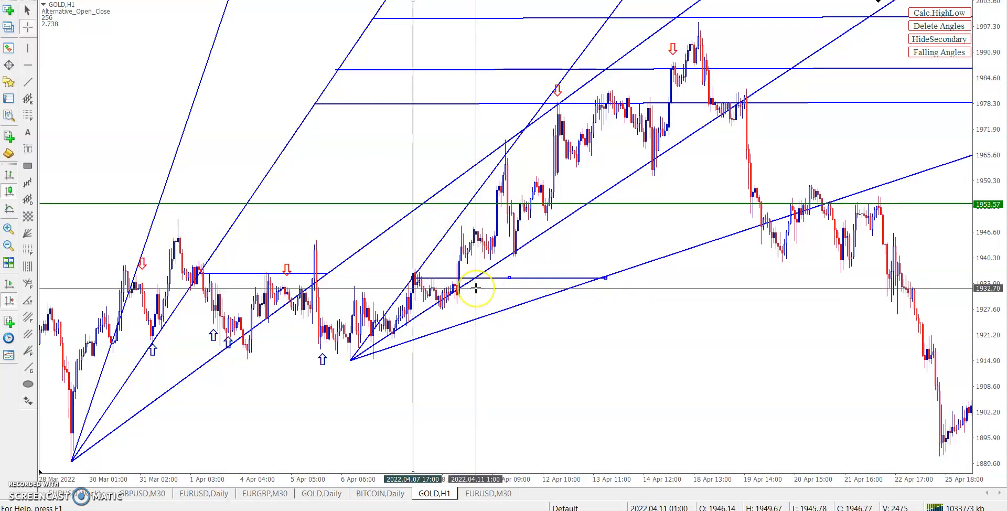
left_click(560, 89)
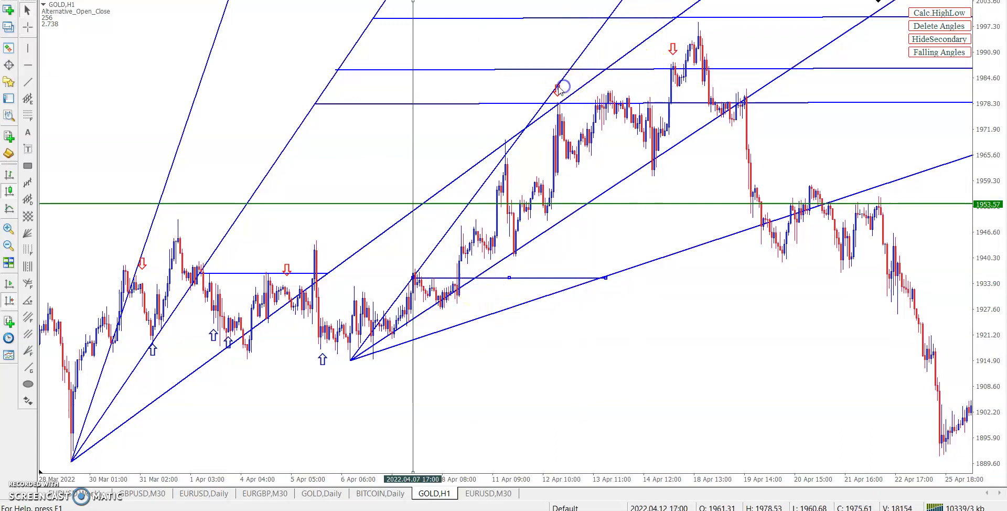
left_click(518, 129)
mouse_move(463, 222)
left_mouse_down()
mouse_move(419, 236)
mouse_move(466, 254)
left_mouse_up()
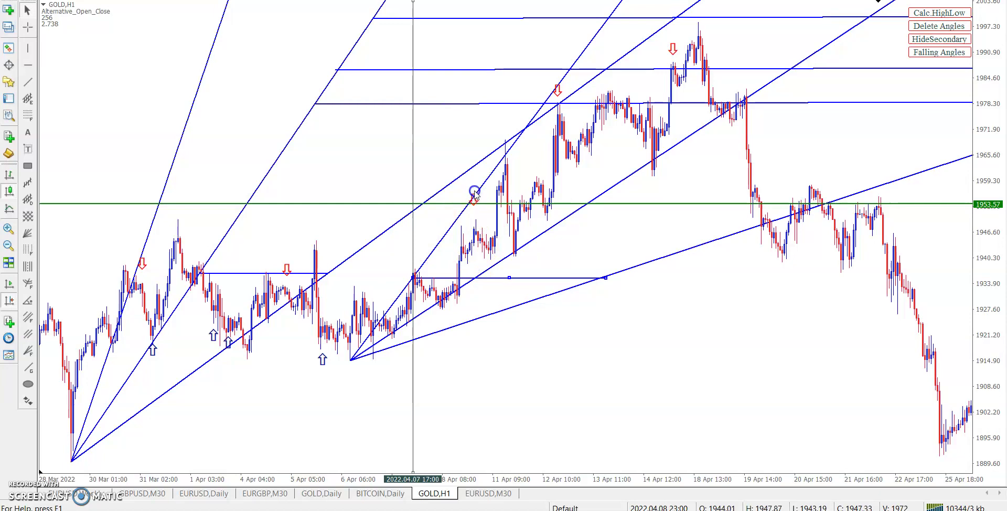
Align the crosshair with the segment's shallowest-angle crossing at 2022.04.13 14:00 and place a copy of the red down arrow above price there.
middle_click(477, 292)
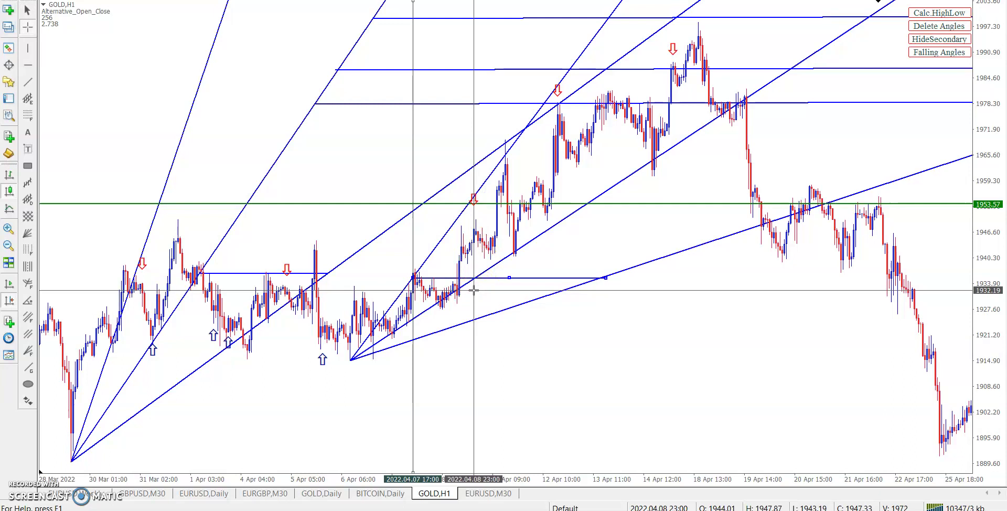
left_click(600, 288)
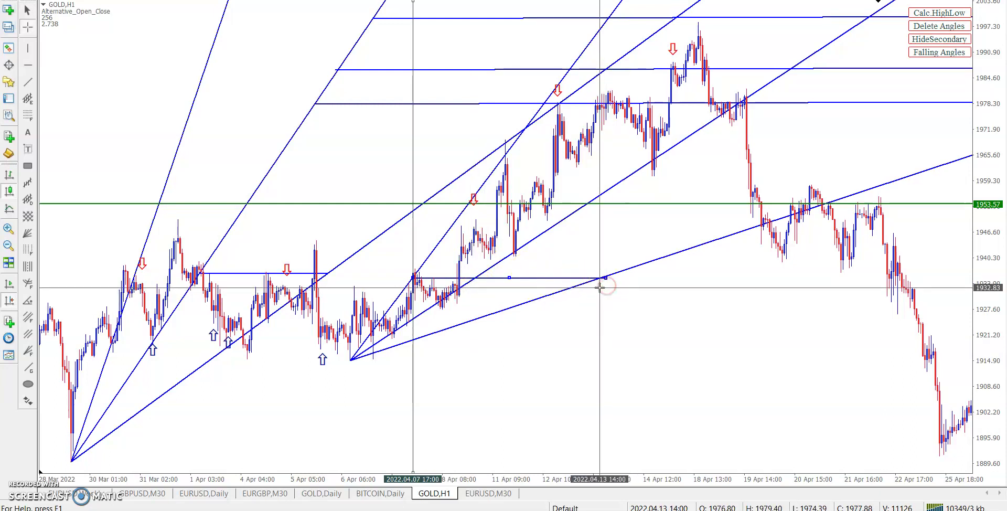
left_click(600, 288)
left_click(473, 193)
left_click_drag(473, 193, 604, 84)
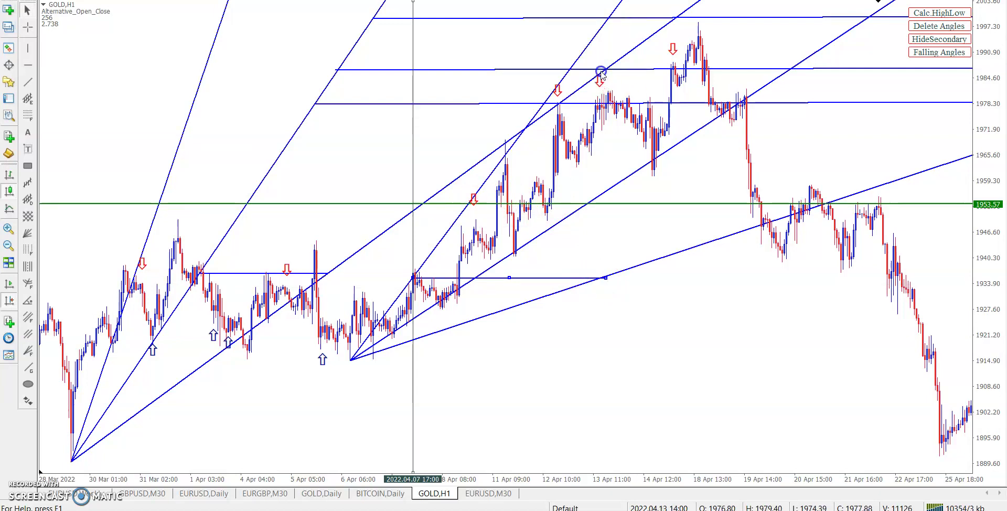
left_click(600, 286)
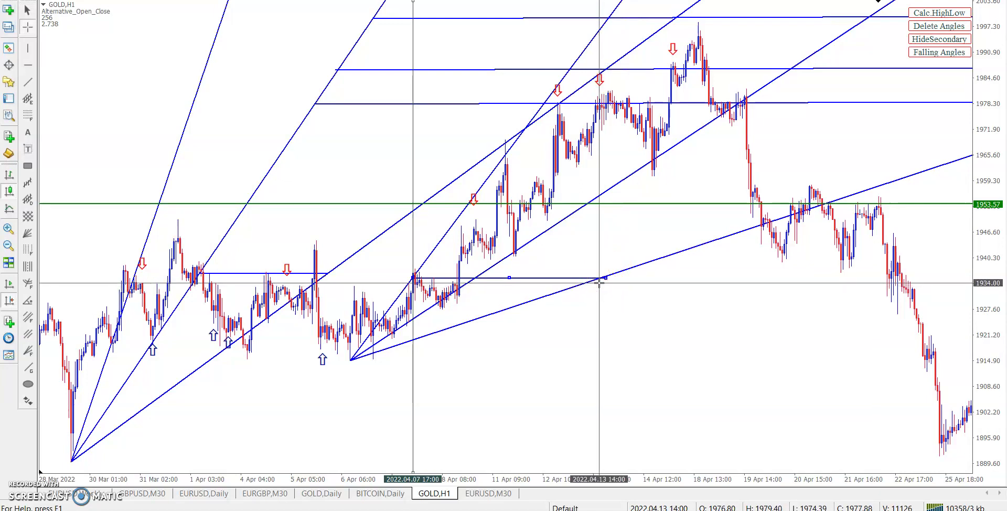
Move the vertical line to 2022.04.11 08:00 and copy the short horizontal segment to start at its crossing with the newer fan's steepest angle.
middle_click(612, 103)
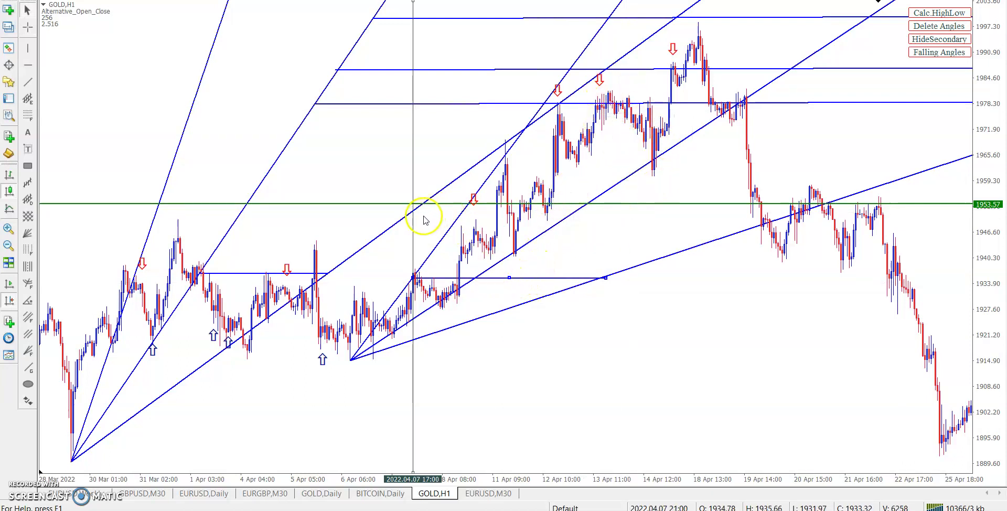
left_click_drag(414, 226, 492, 229)
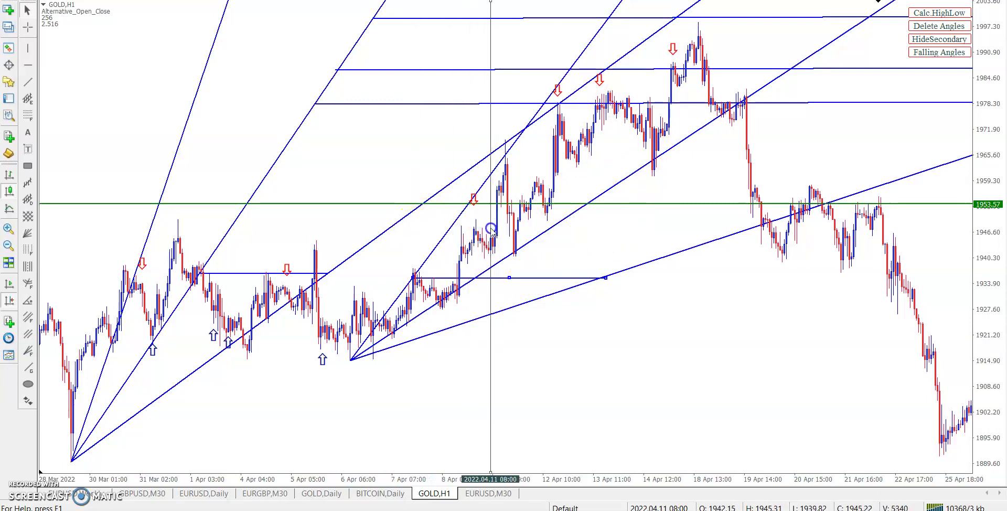
left_click_drag(513, 281, 597, 177)
left_click(519, 281)
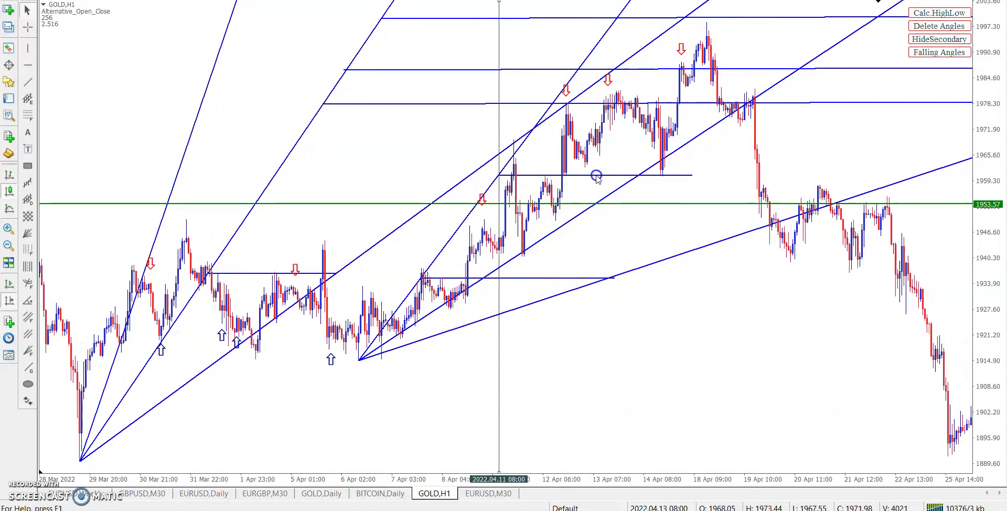
Check the new segment's crossing with the middle angle at 2022.04.14 06:00 and copy a red down arrow above price there.
middle_click(641, 188)
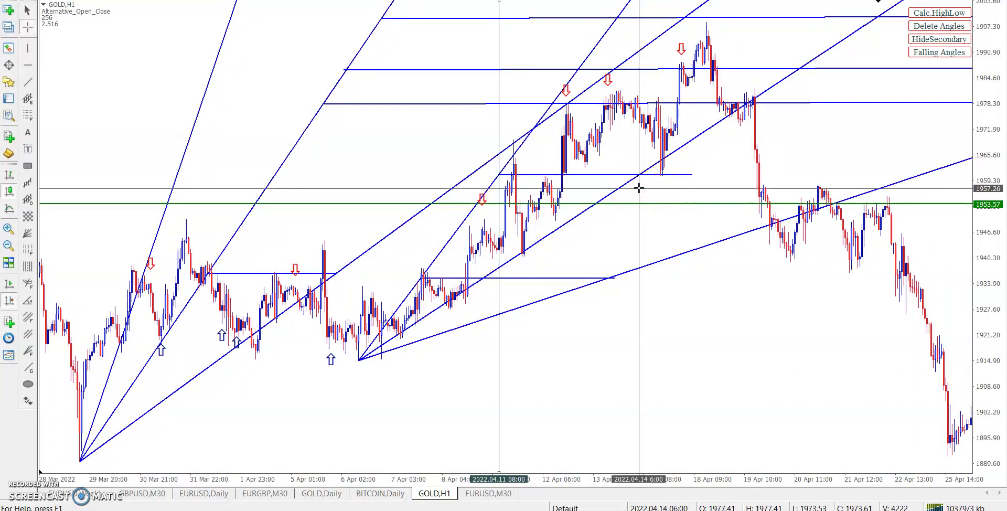
middle_click(639, 188)
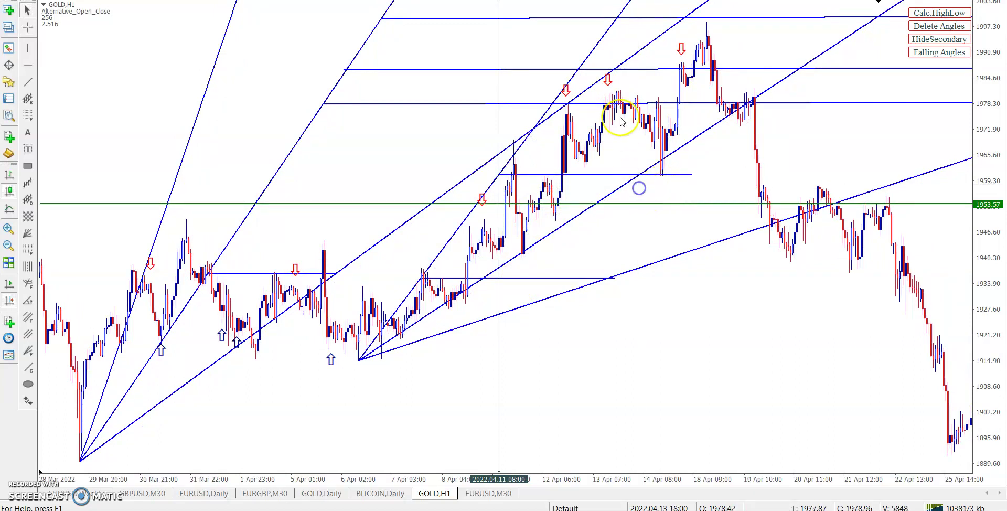
left_click(607, 74)
left_click_drag(608, 99, 630, 57)
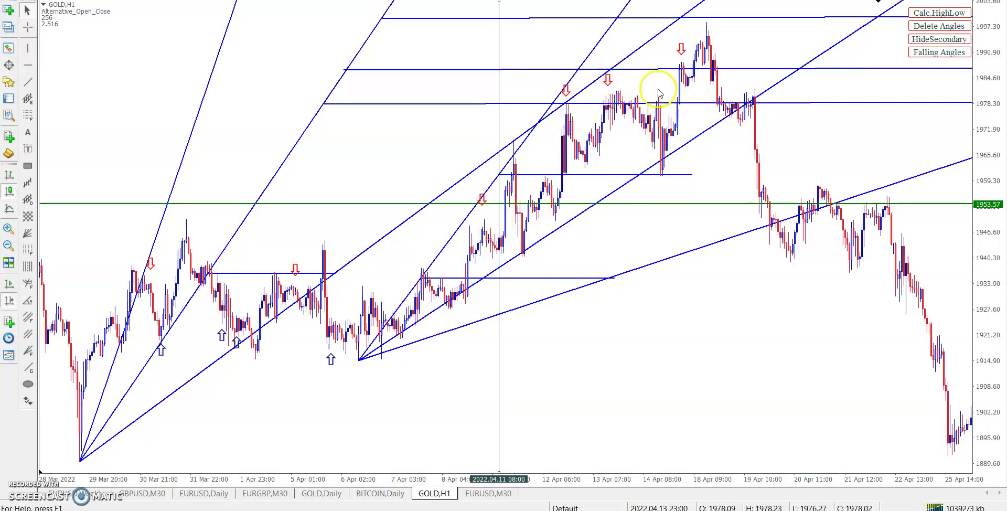
left_click(681, 47)
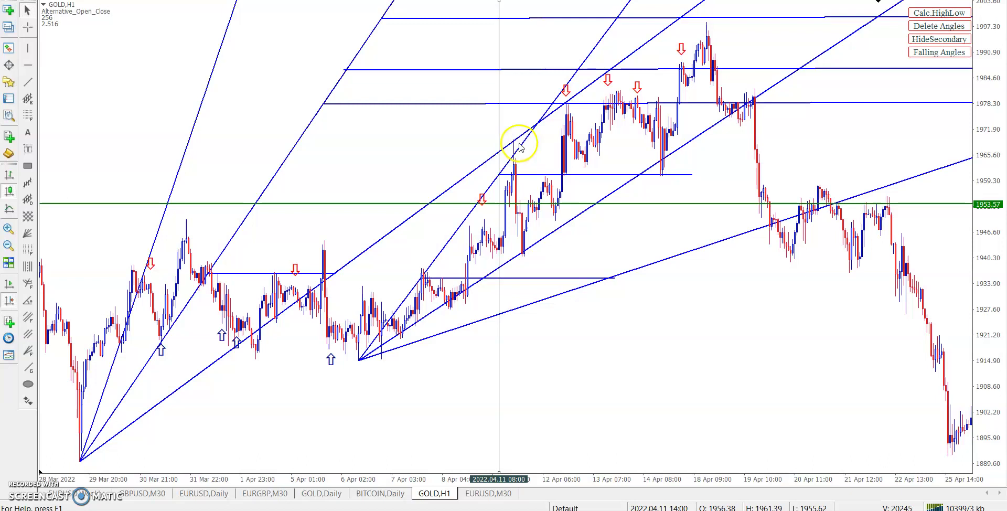
Project a segment copy from the steepest angle's crossing at 2022.04.11 15:00 and move the rightmost blue up arrow below its middle-angle crossing.
left_click(515, 119)
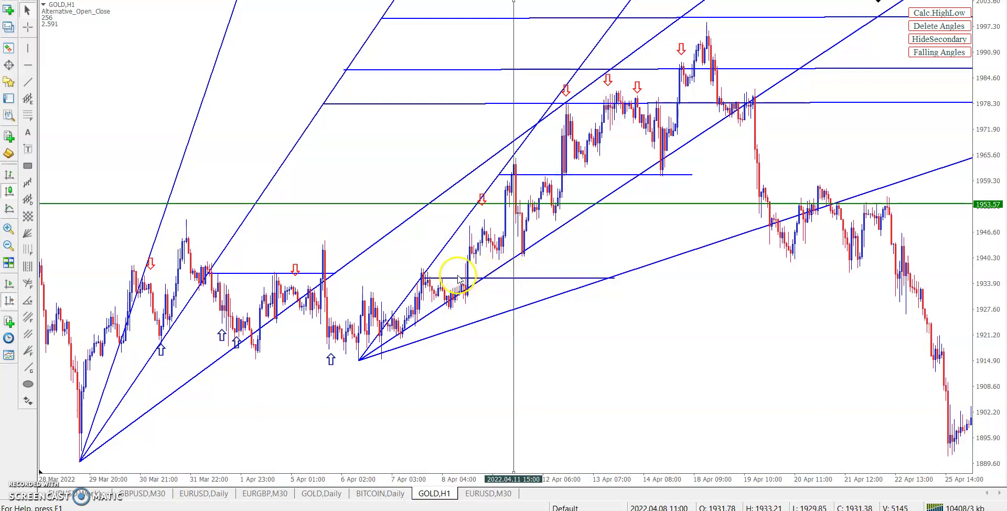
left_click_drag(458, 282, 515, 155)
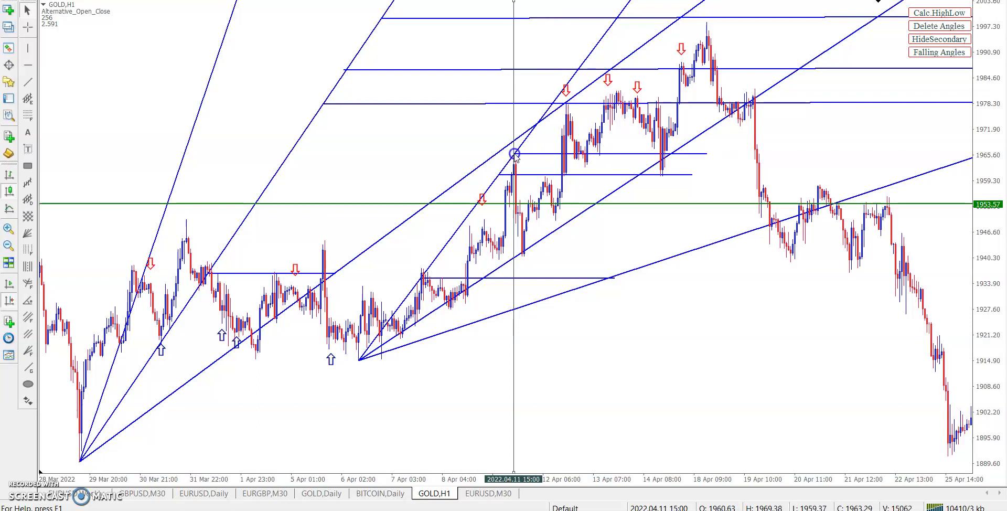
middle_click(669, 162)
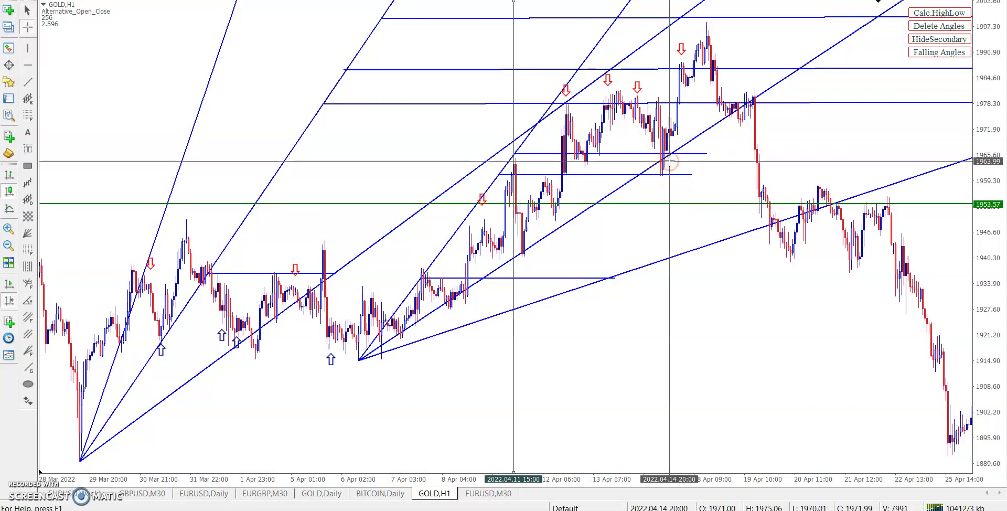
left_click(670, 163)
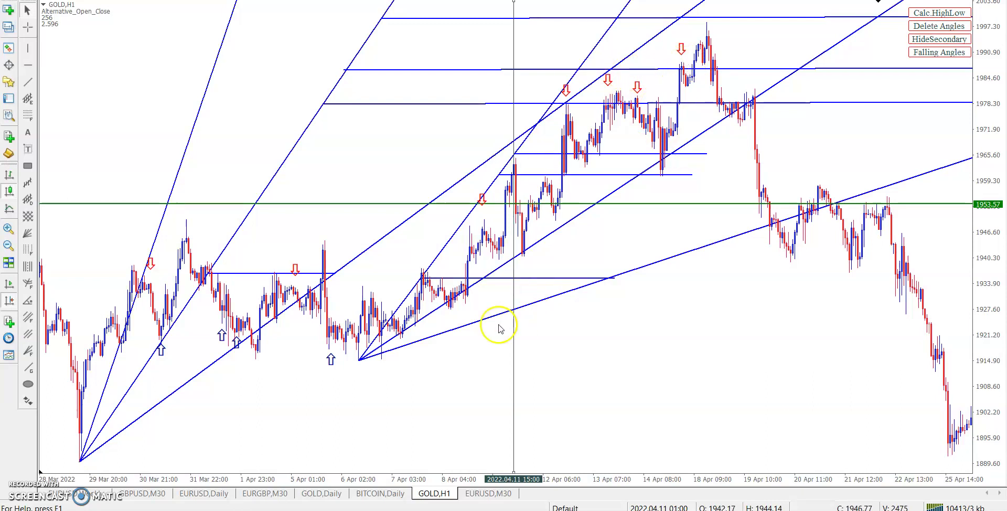
mouse_move(331, 359)
left_mouse_down()
mouse_move(678, 193)
mouse_move(670, 179)
left_mouse_up()
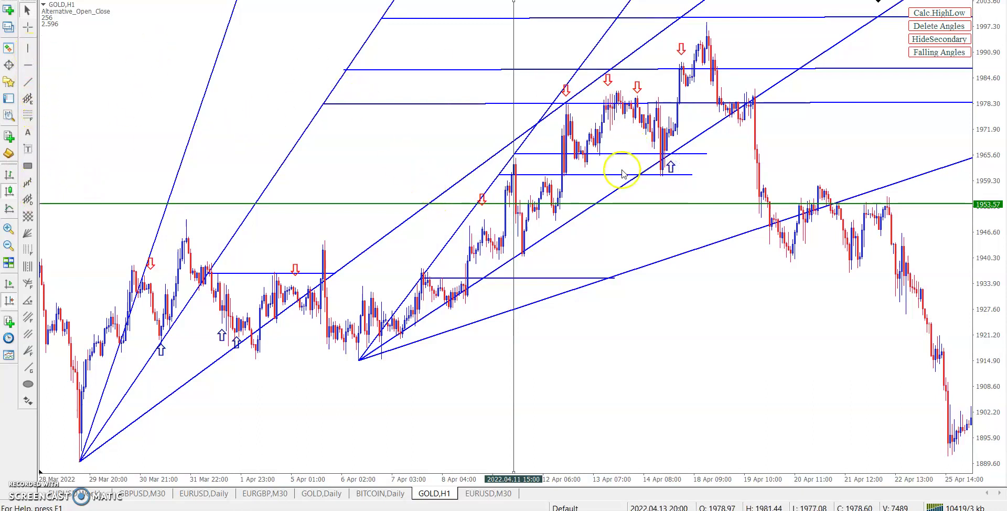
Project another segment copy from the steepest angle's crossing at 2022.04.11 19:00 and check where it meets the middle angle.
left_click_drag(514, 117, 523, 123)
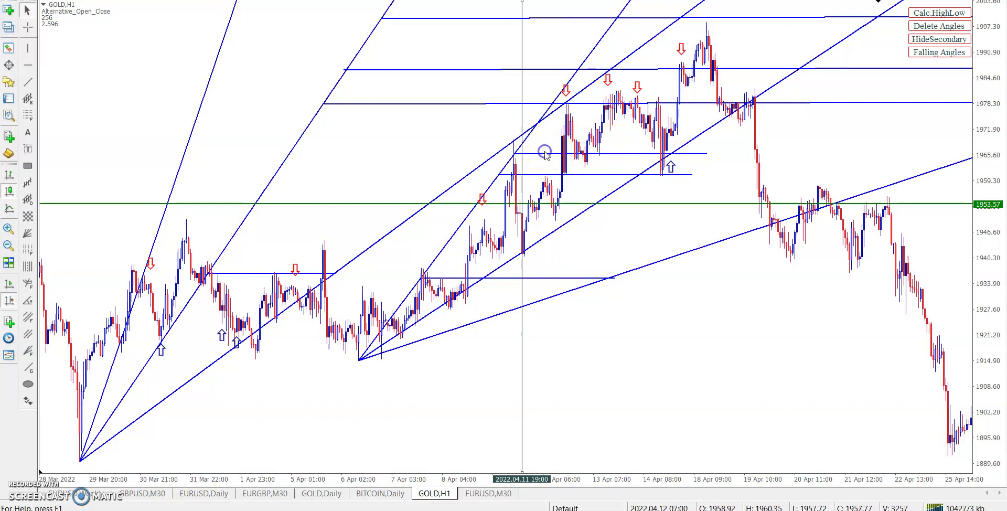
left_click_drag(567, 144, 523, 147)
middle_click(685, 154)
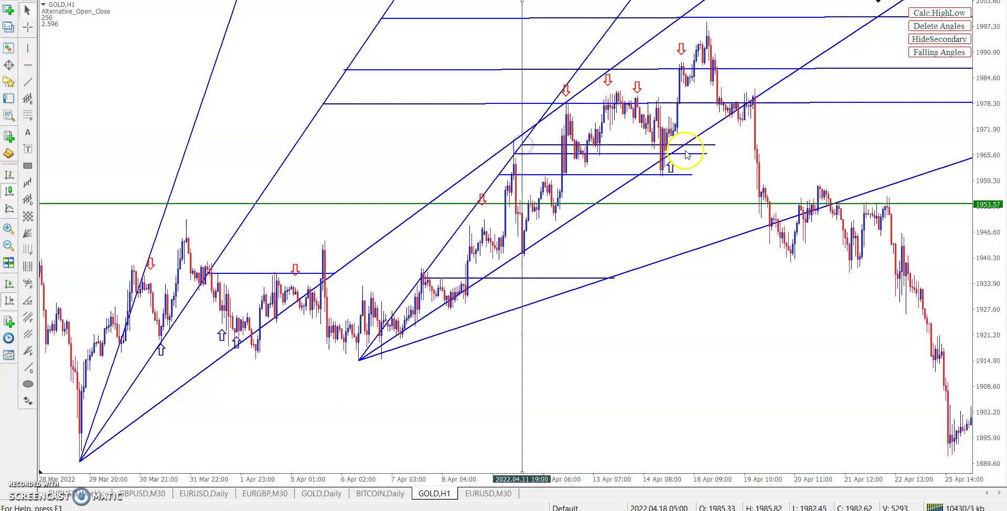
left_click(683, 151)
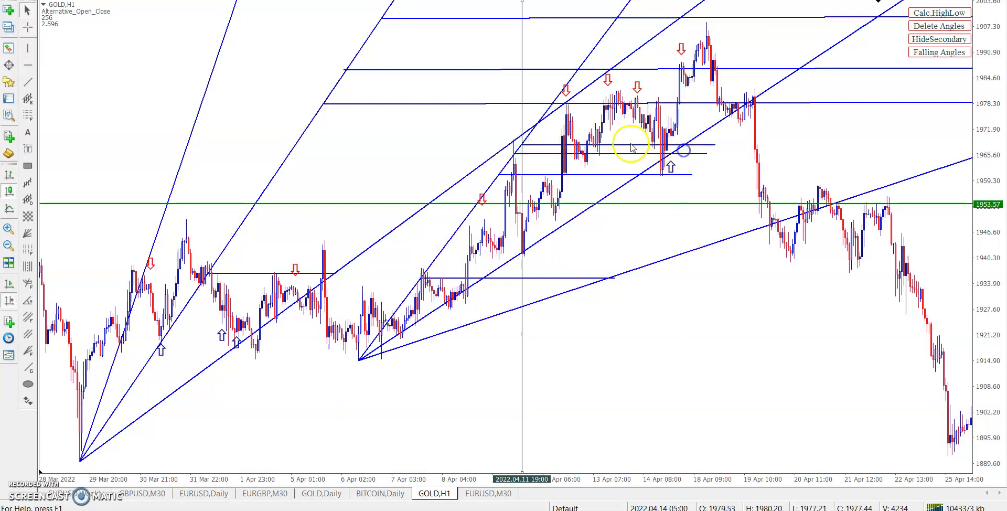
Move the vertical line to 2022.04.12 06:00.
left_click_drag(522, 119, 544, 124)
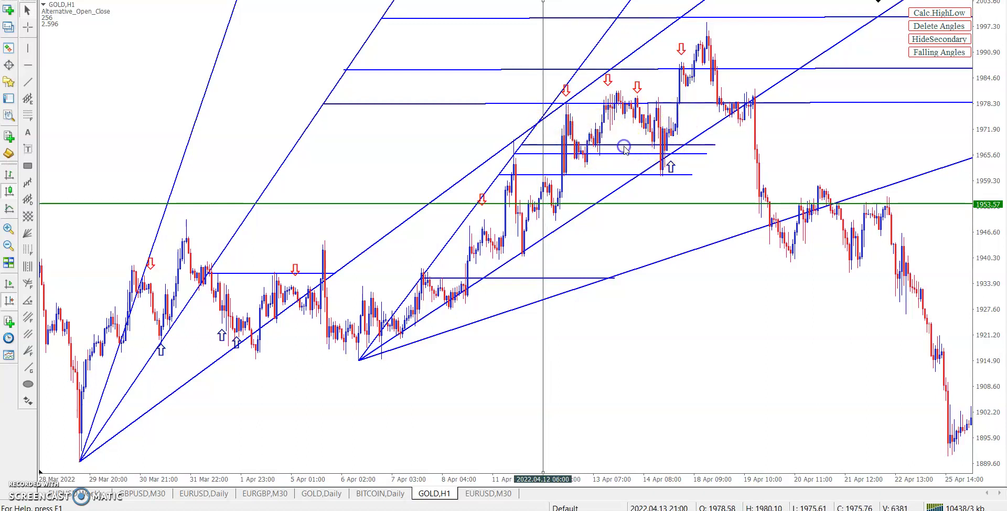
mouse_move(623, 149)
left_mouse_down()
mouse_move(616, 137)
mouse_move(622, 144)
left_mouse_up()
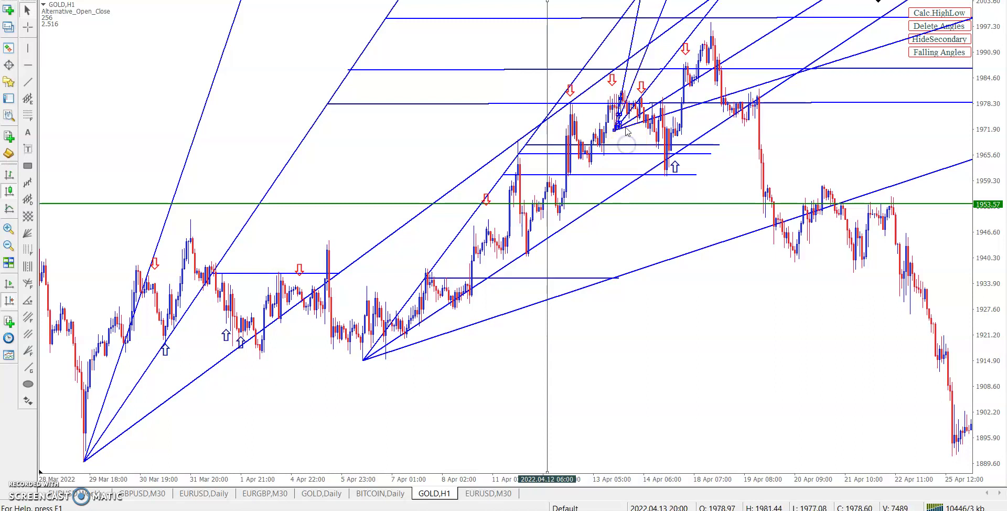
right_click(627, 132)
left_click(651, 192)
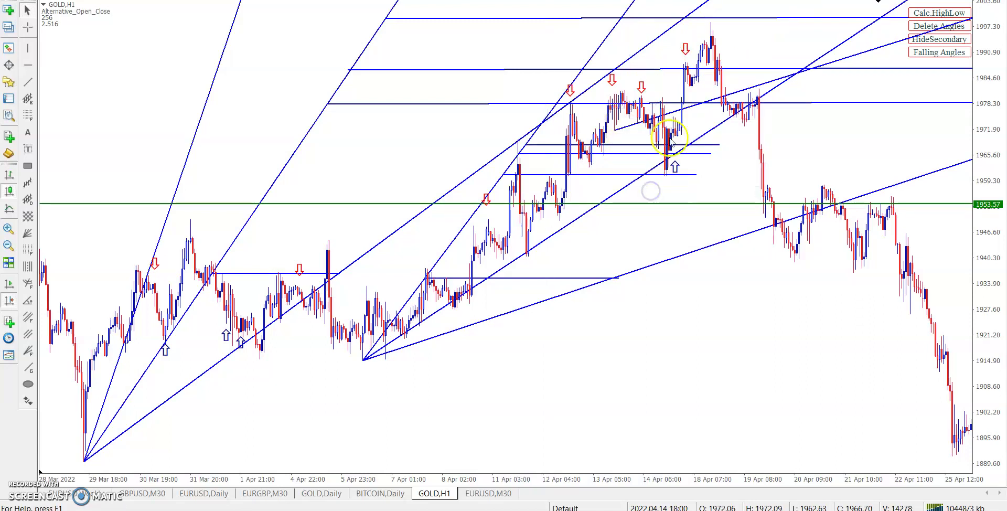
right_click(633, 124)
left_click(622, 150)
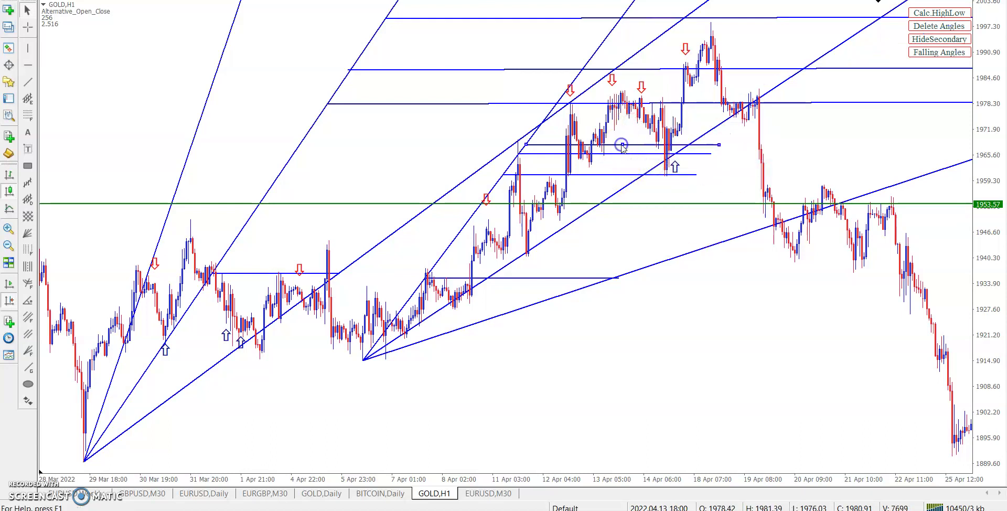
Copy the uppermost short horizontal segment to a higher price level and delete the stray angles fanning out near 2022.04.13.
left_click_drag(657, 106, 670, 127)
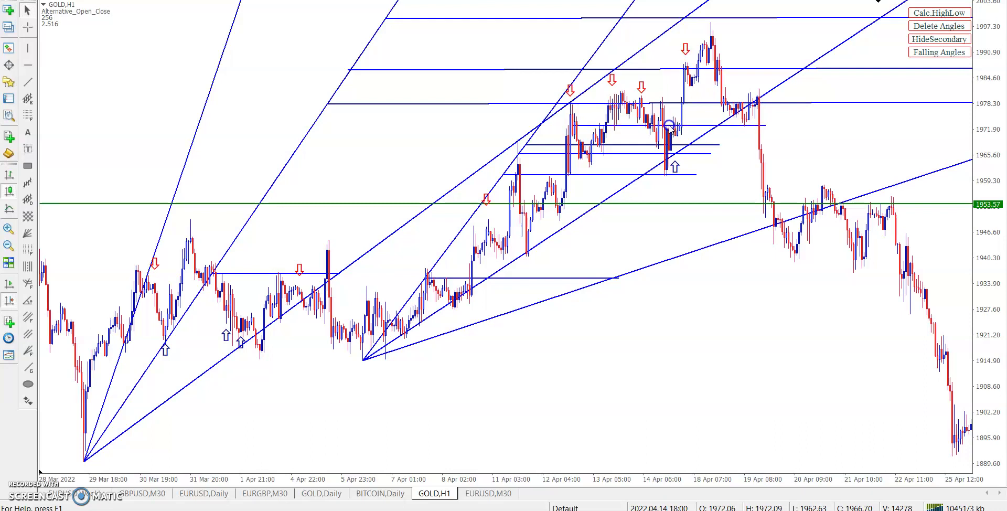
left_click_drag(670, 127, 672, 121)
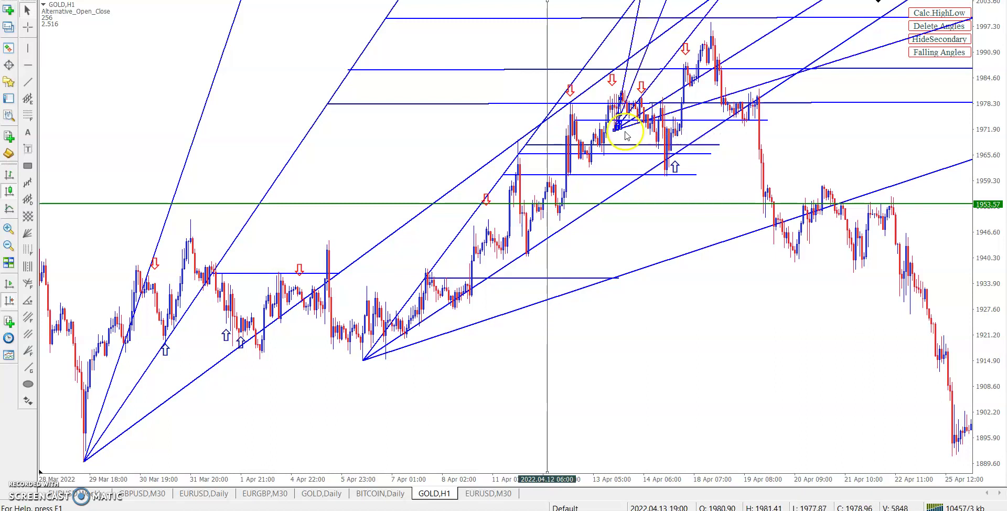
right_click(620, 124)
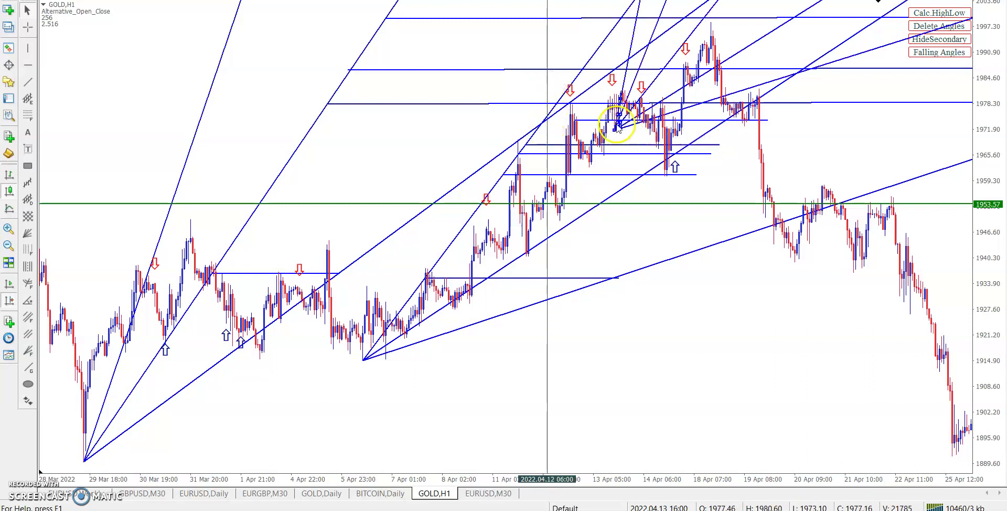
left_click(659, 196)
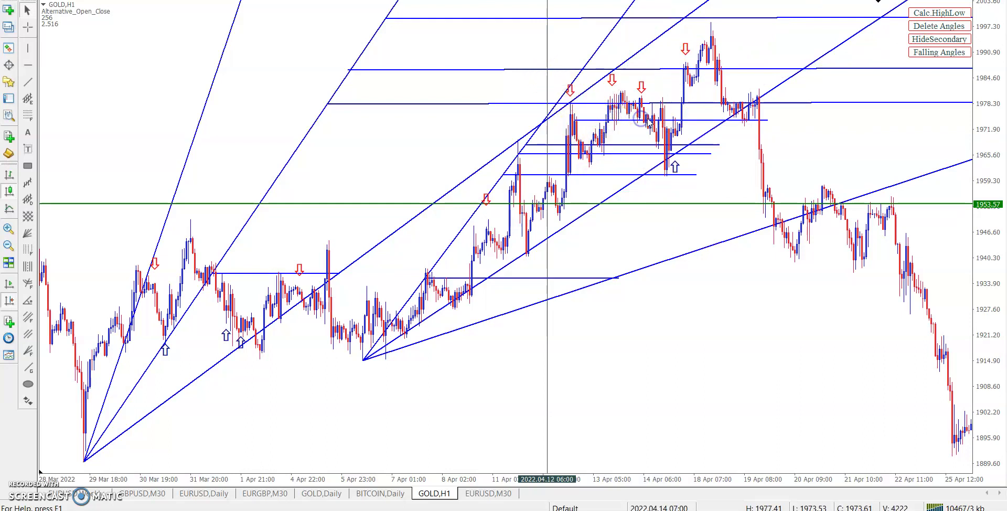
Align the copied segment's start with the steepest angle's crossing at 2022.04.12 06:00 and check where it meets the middle angle.
left_click_drag(672, 120, 646, 119)
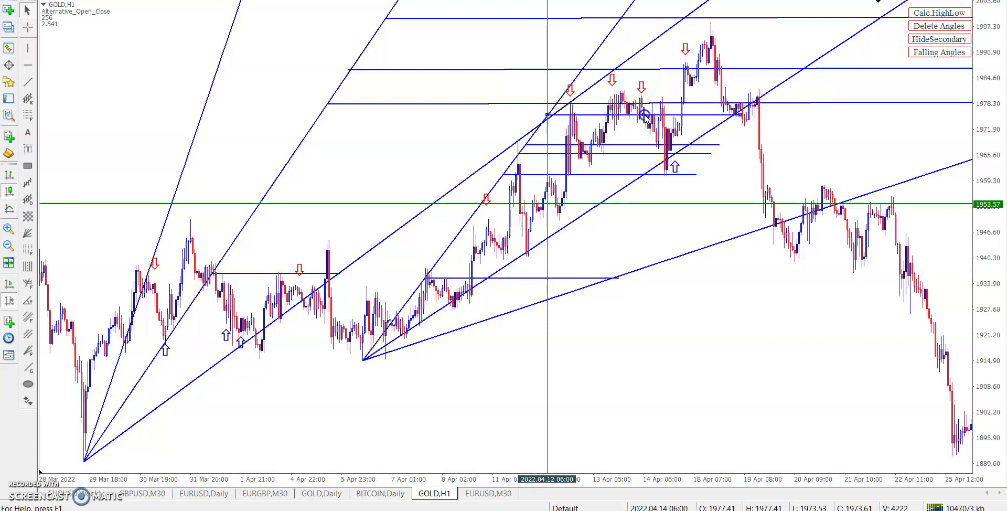
middle_click(743, 124)
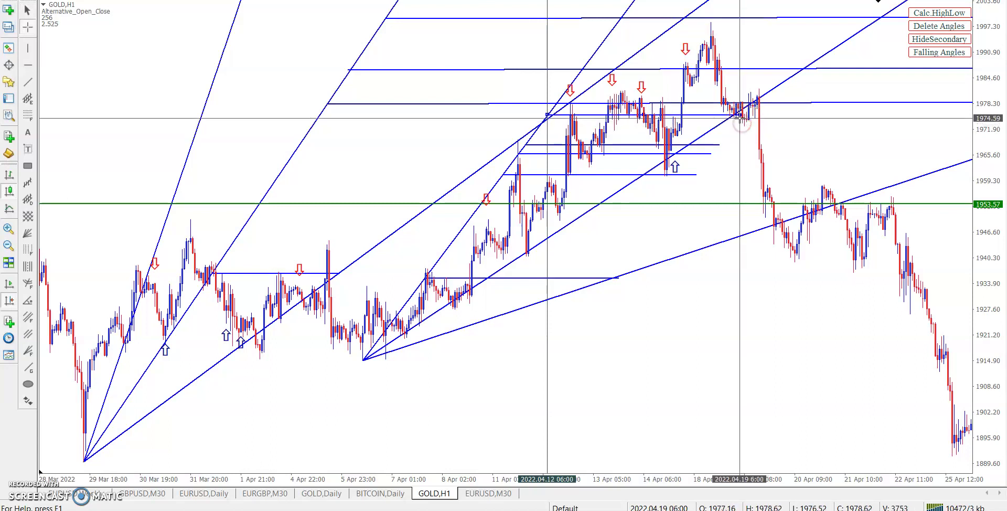
left_click(746, 175)
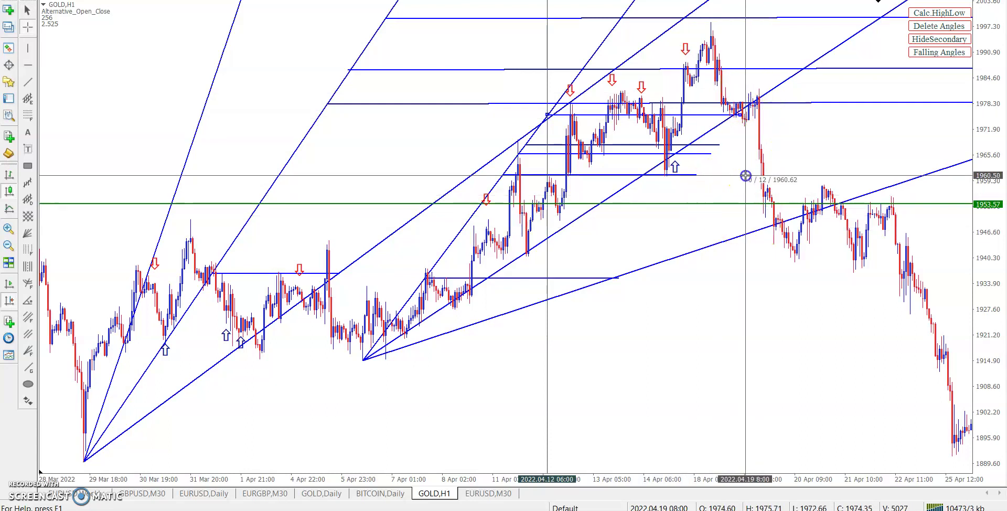
Relocate the vertical line and segment to the steepest angle's 2022.04.12 12:00 crossing, and move the rightmost red down arrow above the segment's middle-angle crossing.
left_click(548, 53)
left_click_drag(549, 53, 560, 58)
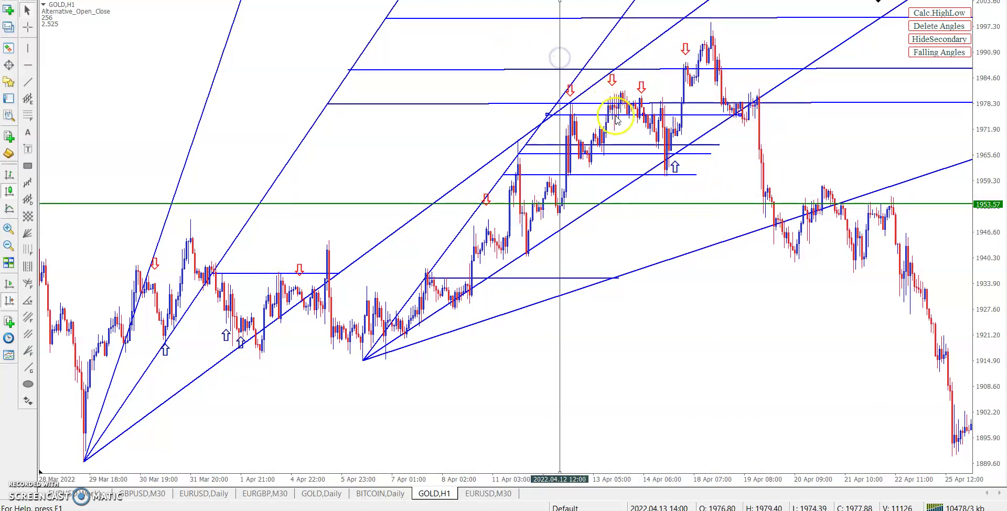
mouse_move(645, 116)
left_mouse_down()
mouse_move(673, 116)
mouse_move(655, 118)
left_mouse_up()
left_click(650, 121)
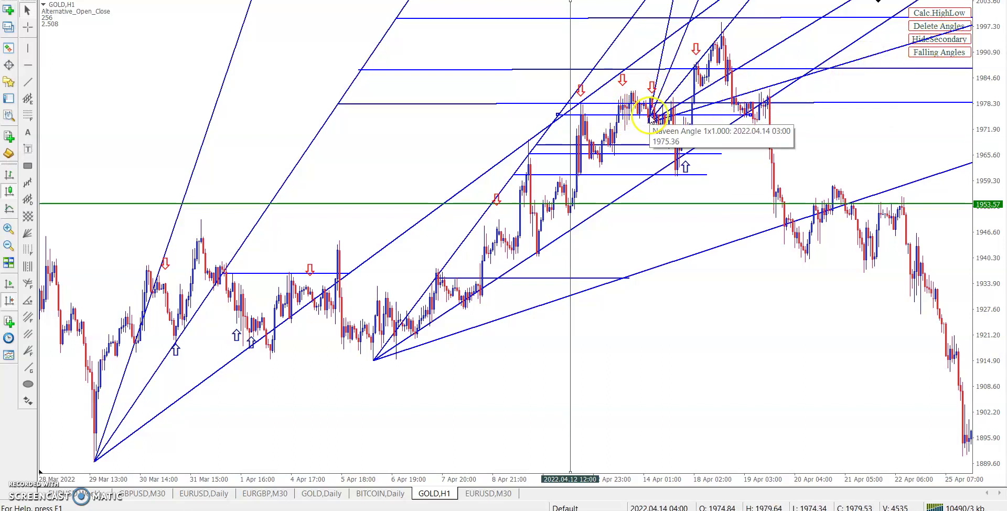
left_click_drag(647, 106, 651, 104)
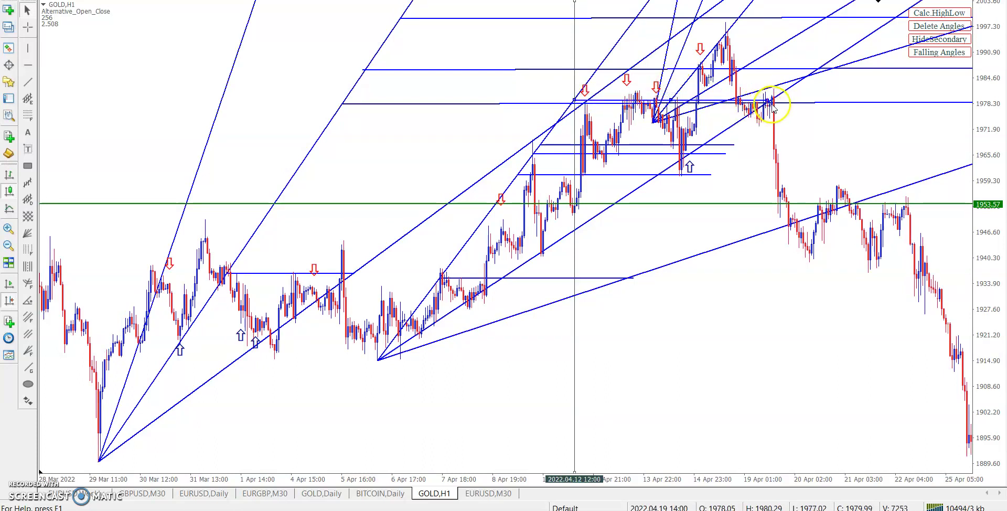
left_click_drag(698, 42, 771, 59)
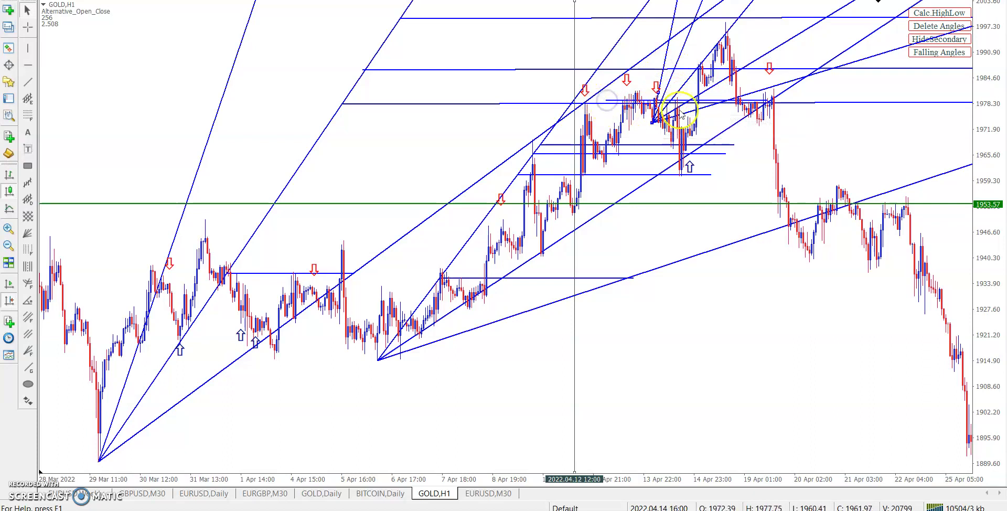
Delete the remaining stray angles fanning out from the point near 2022.04.13, one by one.
right_click(659, 121)
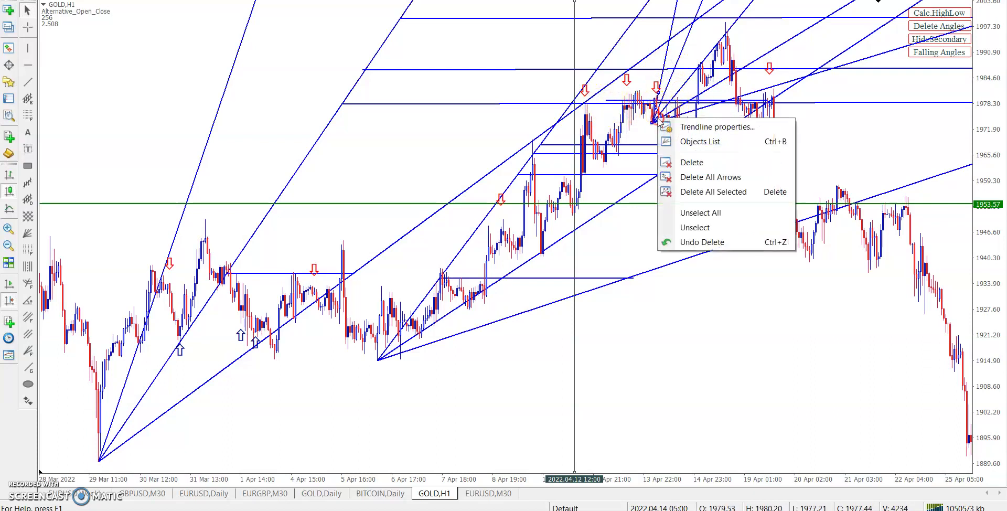
left_click(681, 163)
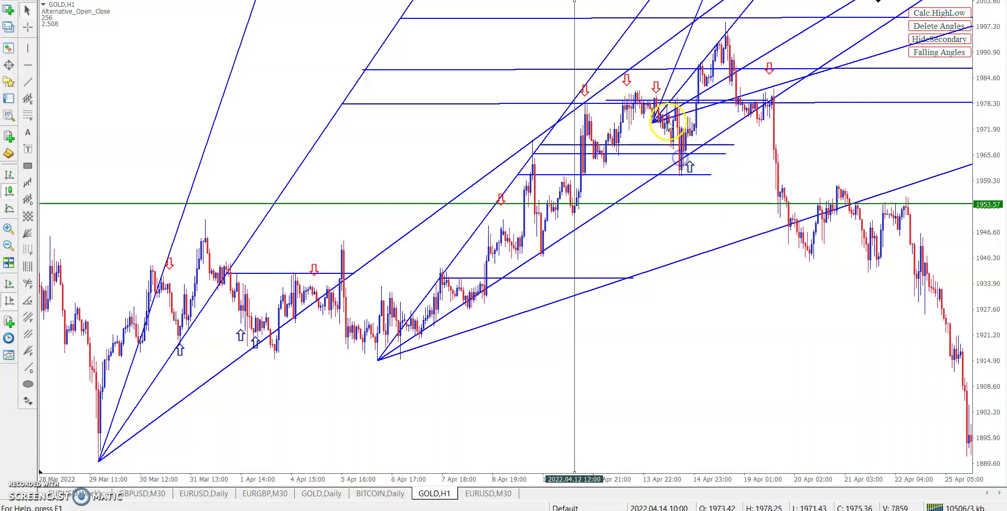
right_click(670, 114)
left_click(680, 157)
right_click(666, 106)
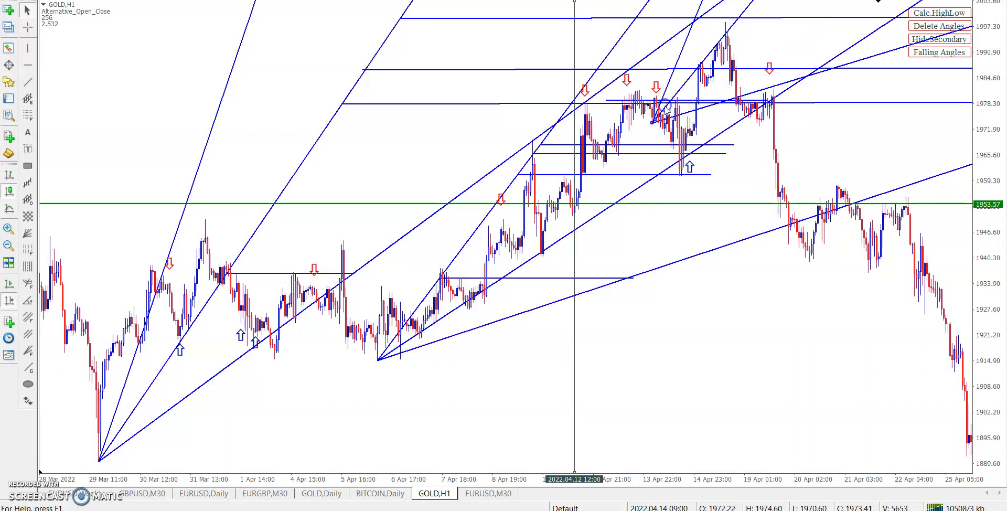
left_click(682, 149)
right_click(662, 112)
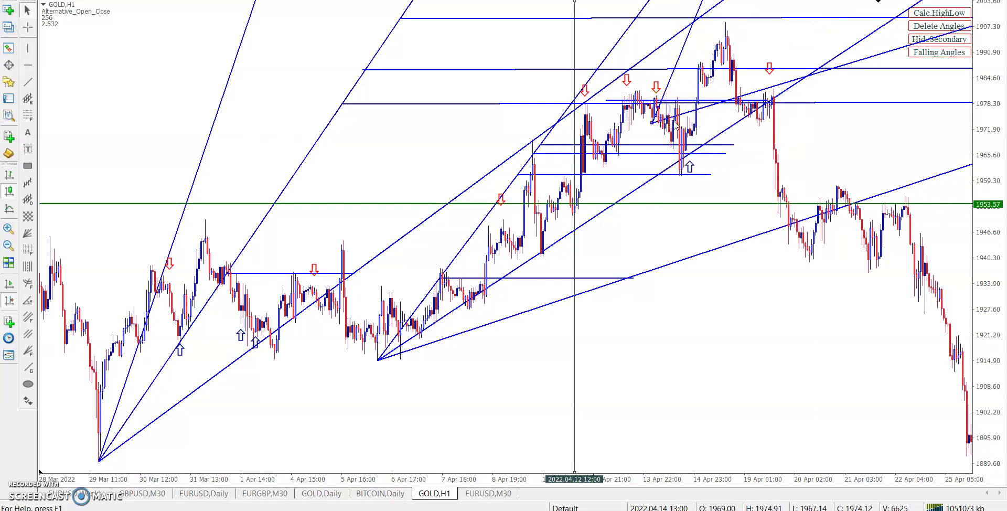
left_click(682, 157)
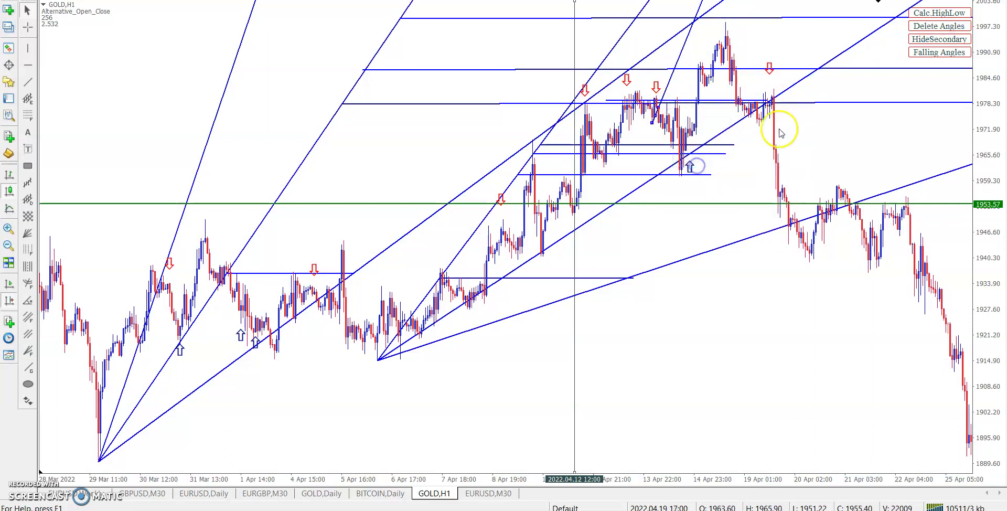
right_click(673, 100)
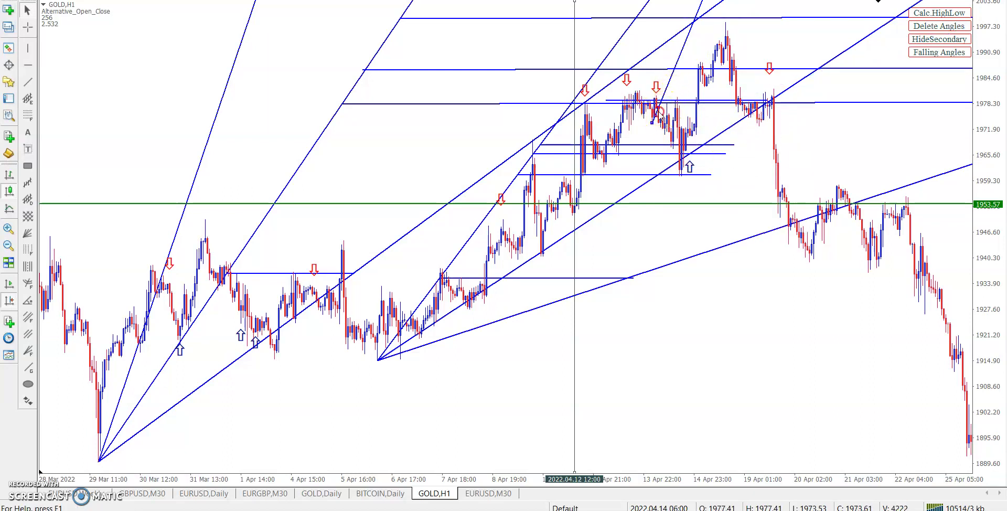
left_click(692, 153)
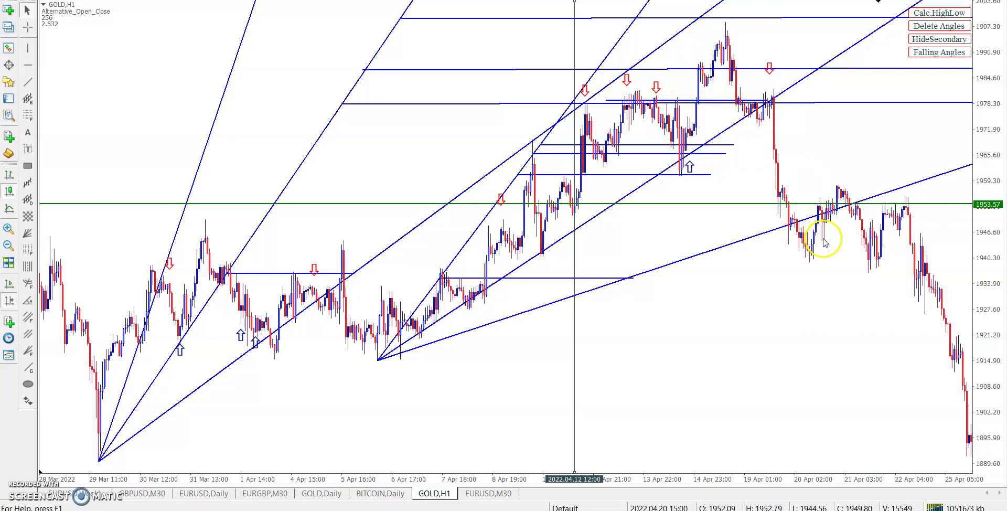
Move the vertical line to 2022.04.12 17:00, where the lowest long horizontal meets the first fan's lowest angle, and inspect the reversal there.
middle_click(613, 177)
right_click(573, 63)
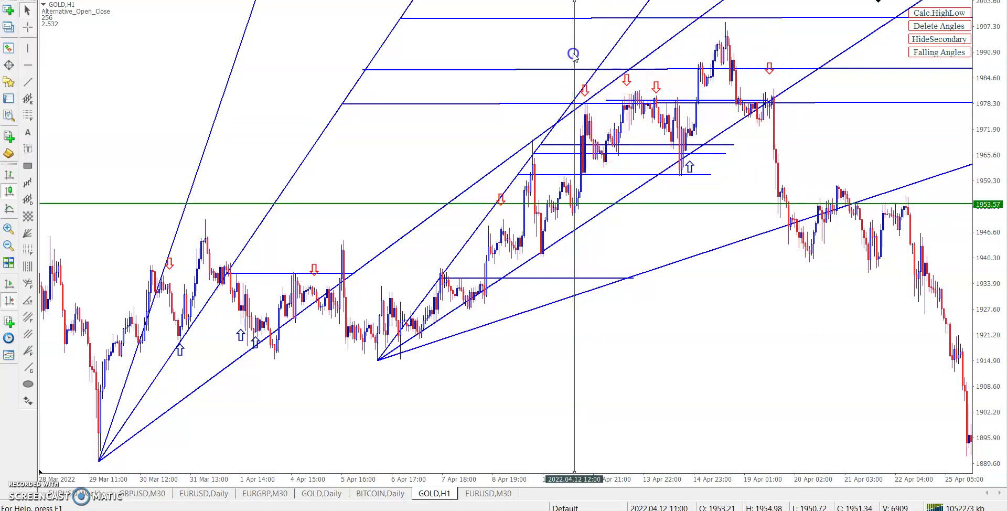
left_click_drag(574, 54, 586, 60)
middle_click(615, 220)
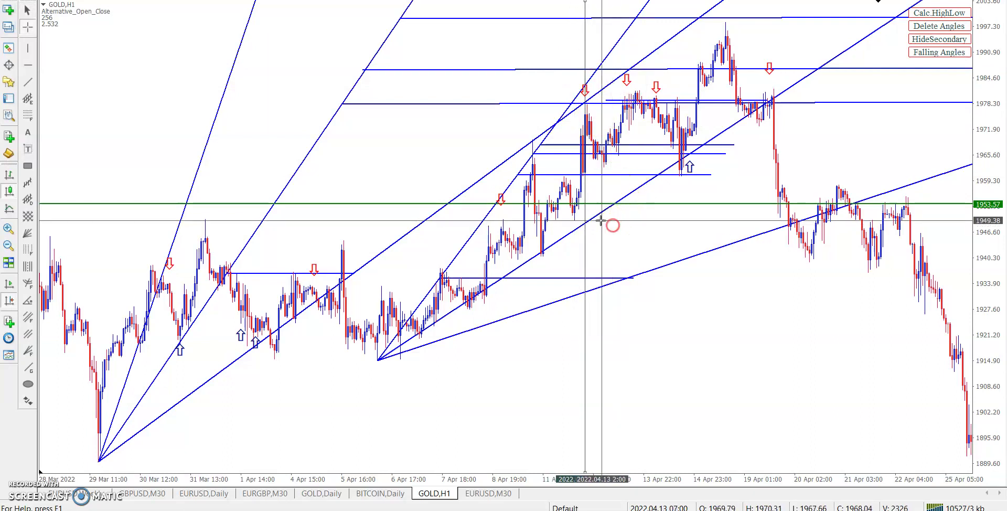
middle_click(793, 213)
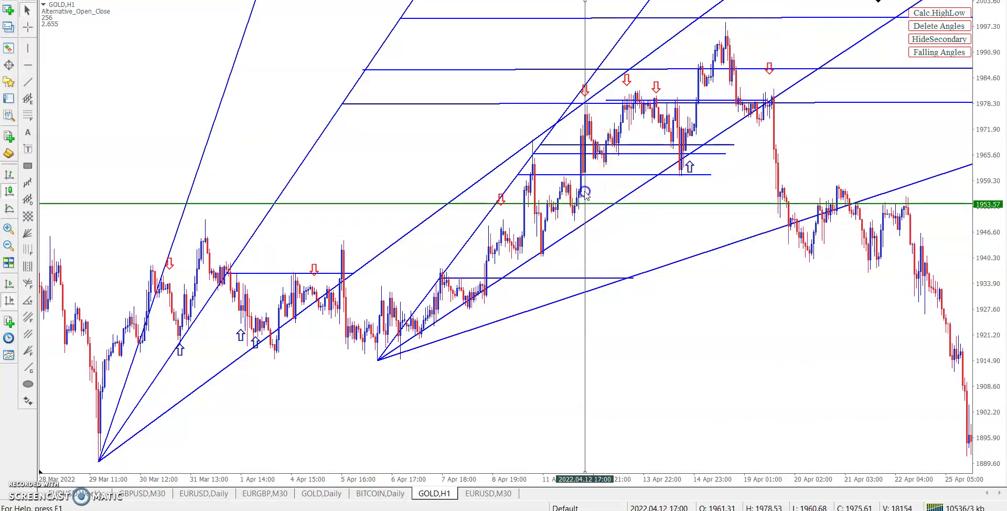
Relocate the vertical line to 2022.04.13 03:00, at the second fan's steepest angle crossing the middle long horizontal.
left_click_drag(586, 194, 833, 172)
middle_click(605, 212)
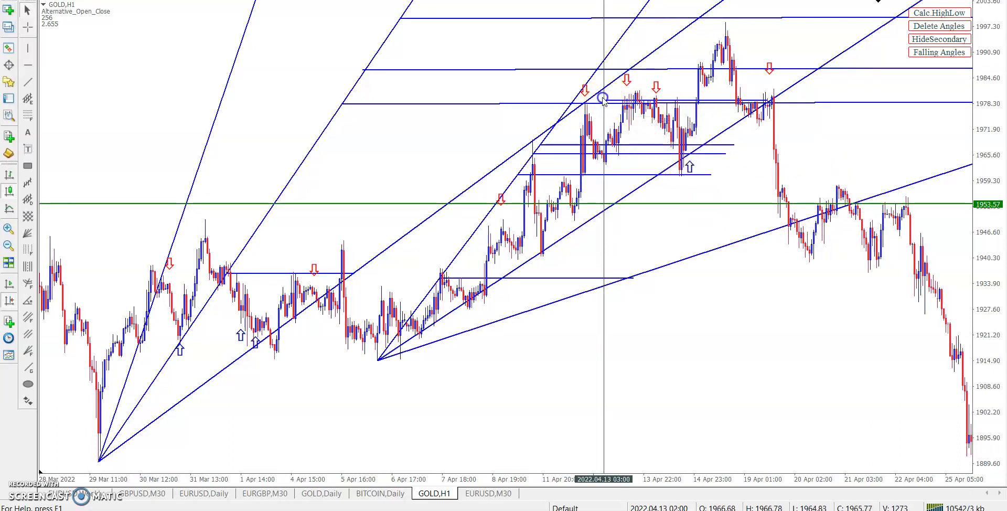
Shift the vertical line to 2022.04.13 18:00, where the second fan's steepest angle crosses the uppermost horizontal.
left_click_drag(603, 98, 636, 114)
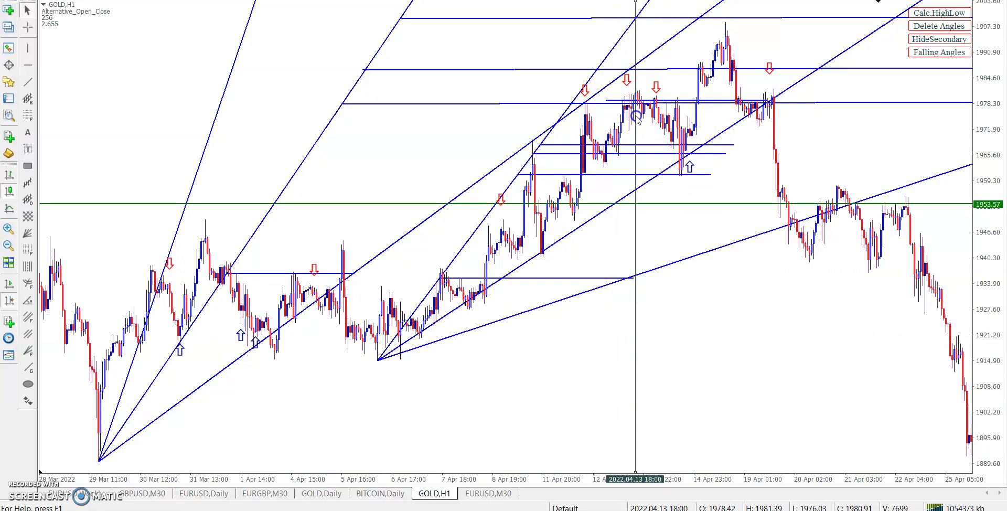
middle_click(641, 193)
left_click_drag(636, 66, 820, 202)
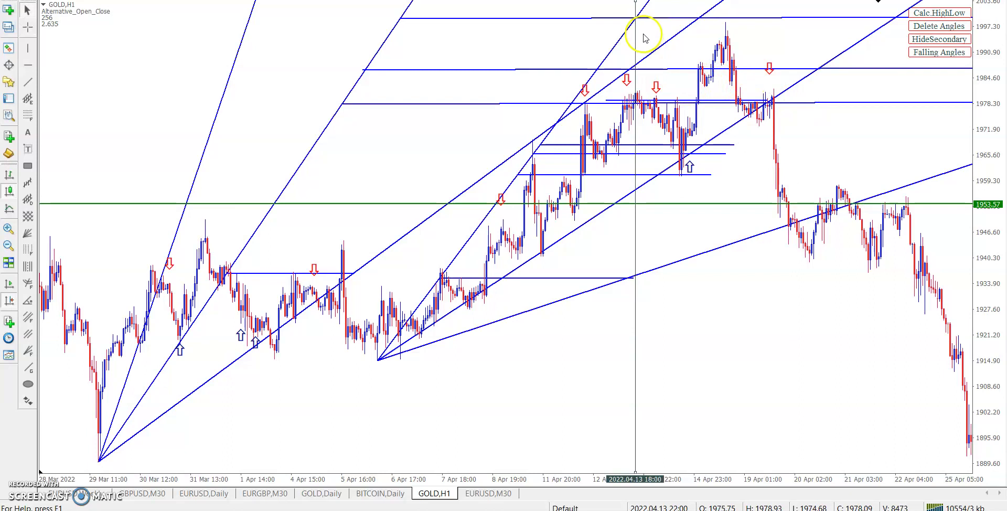
Place the vertical line at 2022.04.14 16:00, check it against the low marked by the up arrow, and review the following candles.
left_click_drag(640, 34, 680, 61)
middle_click(692, 159)
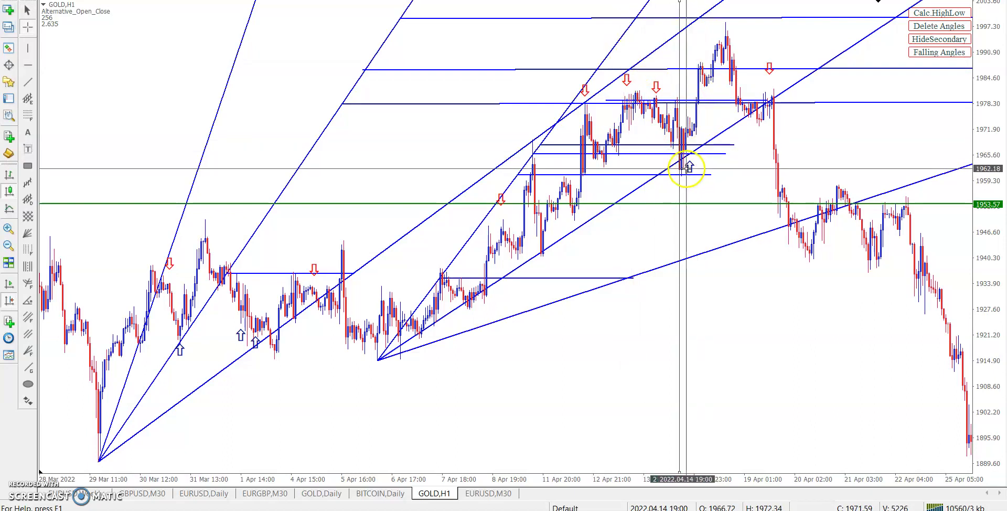
left_click_drag(685, 162, 829, 145)
middle_click(596, 168)
left_click_drag(576, 149, 877, 403)
left_click_drag(735, 119, 776, 132)
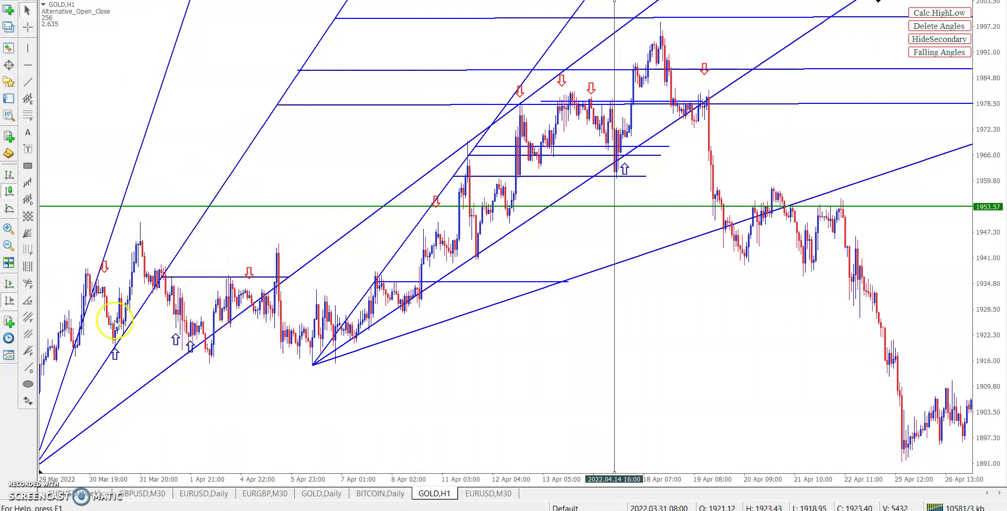
left_click_drag(653, 295, 622, 295)
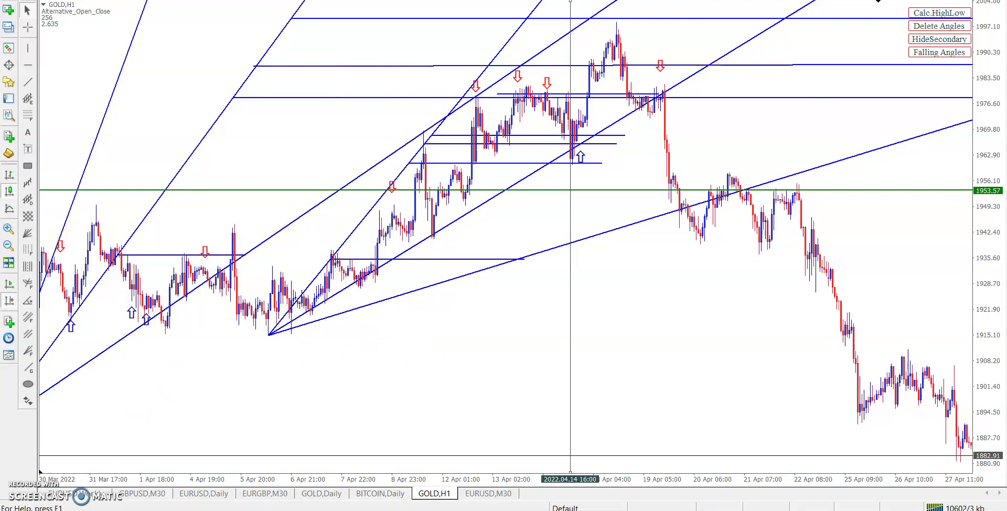
Switch to the browser to view the Advance Gann Angles product page on mql5.com, and return to the GOLD,H1 chart.
left_click(254, 510)
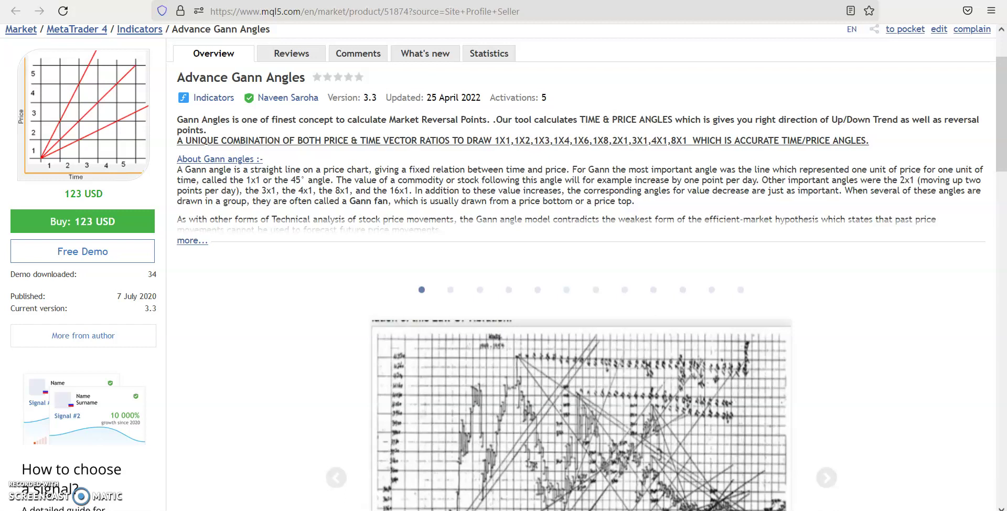
left_click(933, 0)
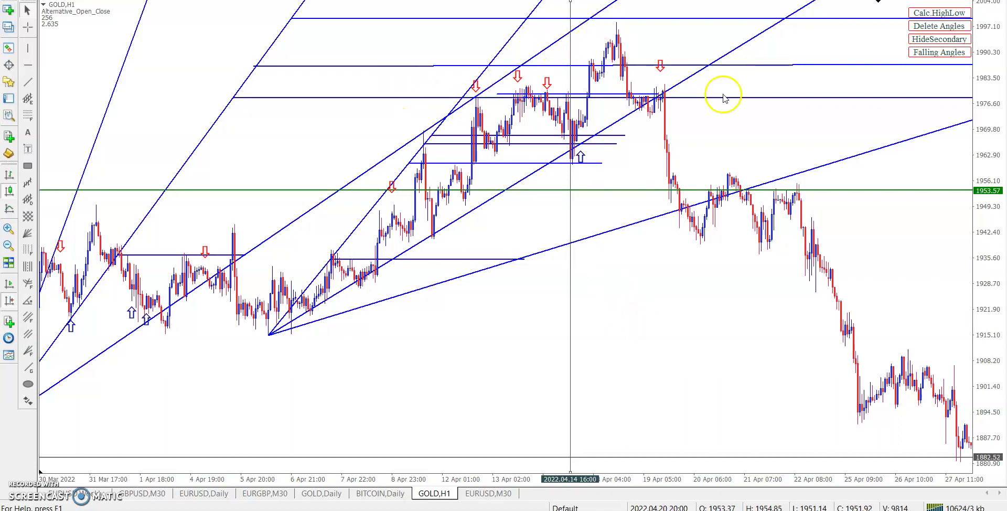
Project falling angles from the highest peak near 18 April 2022 and delete the two steepest ones.
left_click(940, 52)
left_click(618, 25)
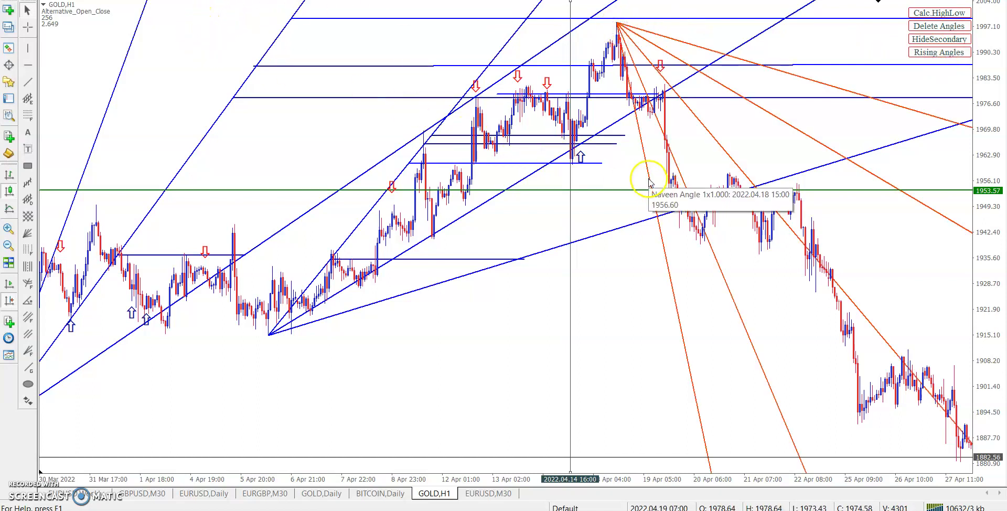
right_click(672, 171)
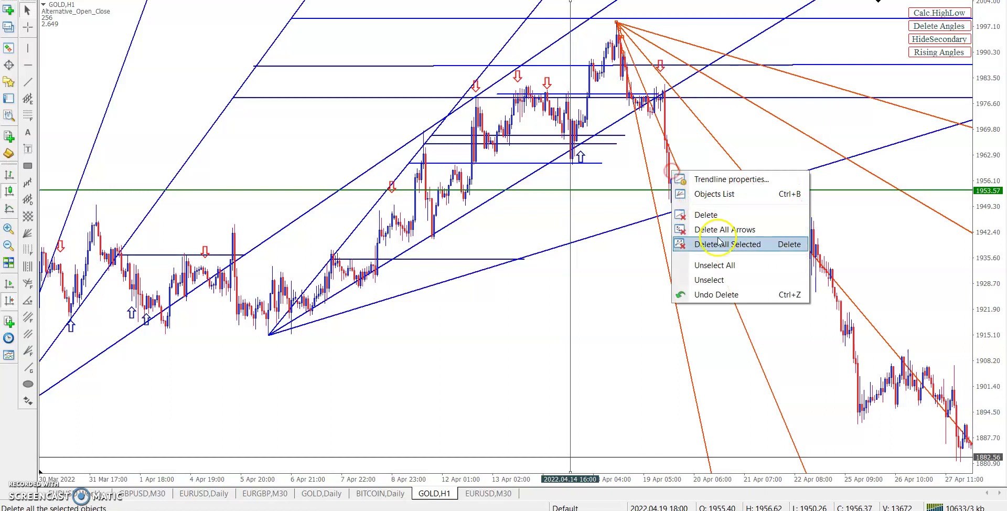
left_click(720, 243)
left_click_drag(765, 295, 607, 281)
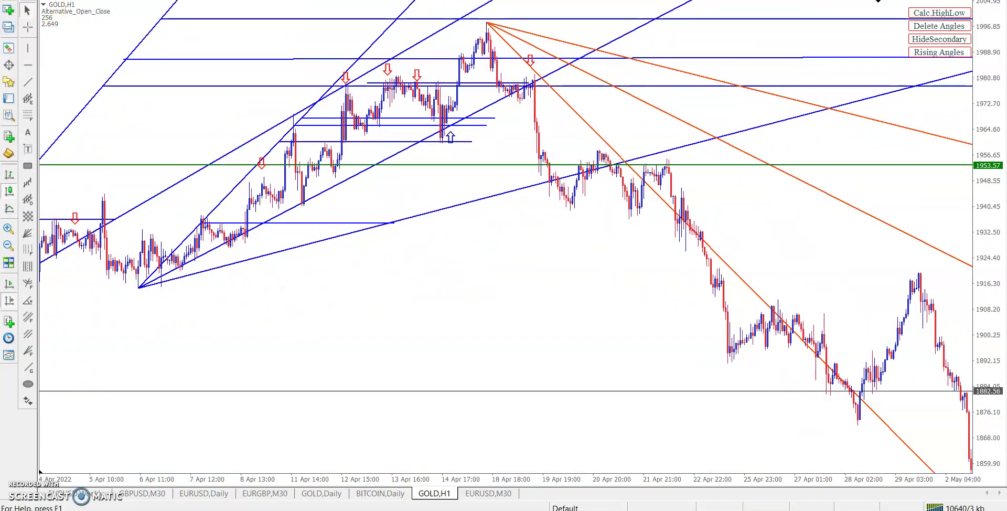